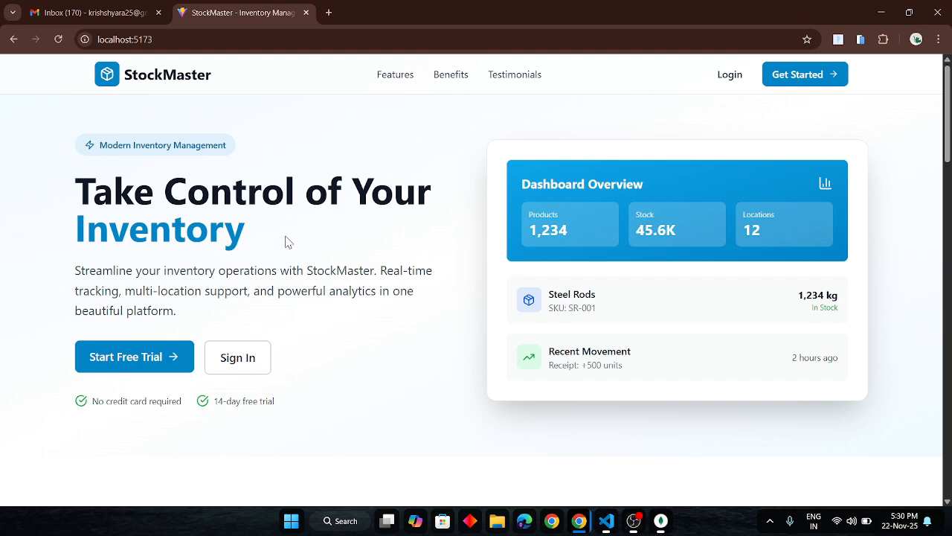
Look through the StockMaster landing page, from the hero section past the features and testimonials to the footer.
scroll(289, 242, down, 1)
scroll(288, 242, up, 1)
scroll(570, 198, down, 1)
scroll(215, 226, down, 5)
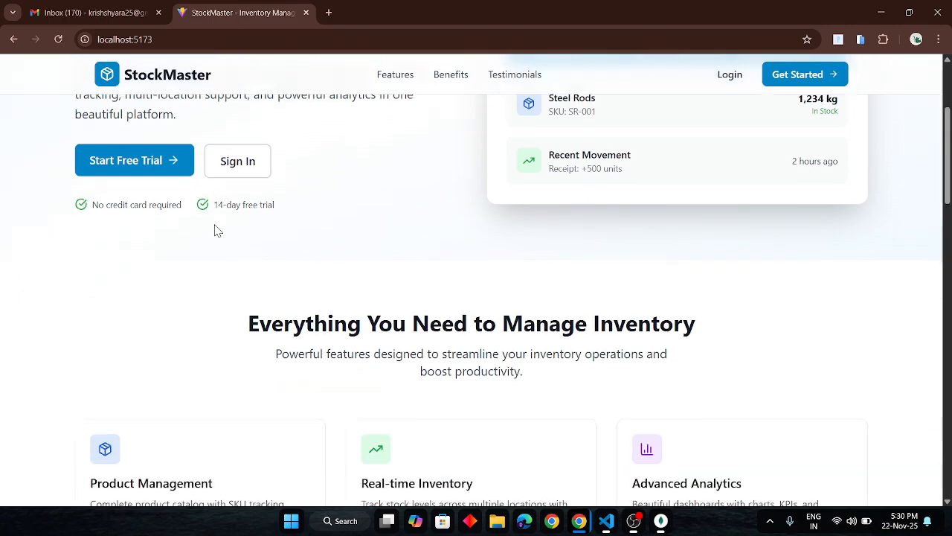
scroll(346, 162, down, 8)
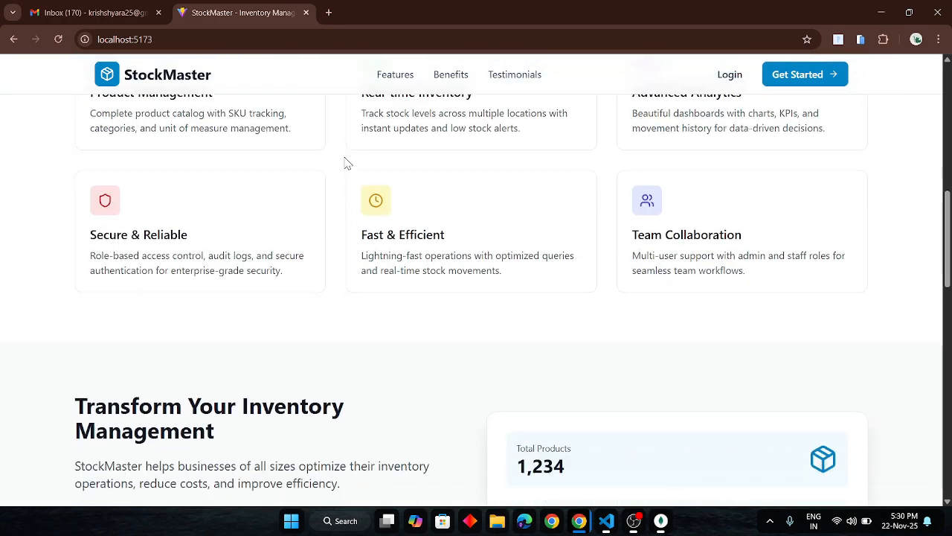
scroll(345, 162, down, 10)
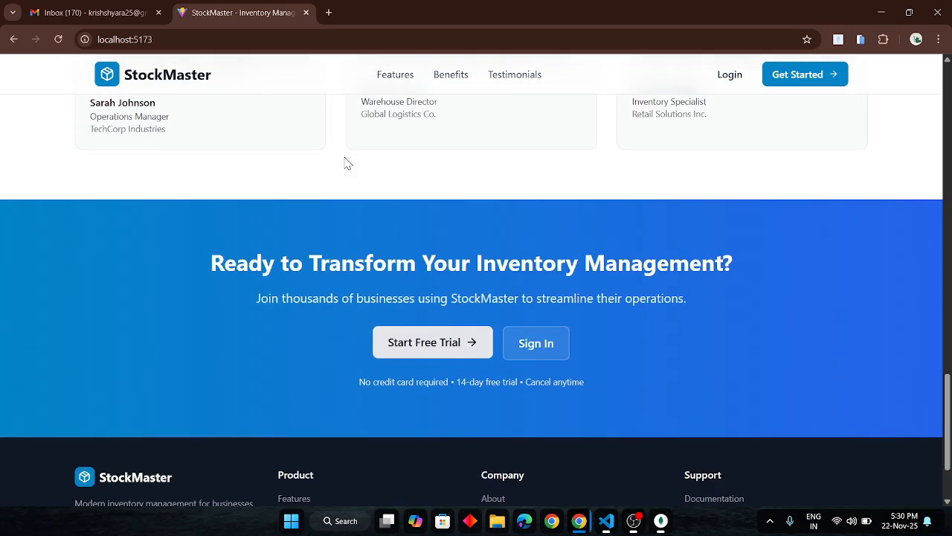
scroll(346, 164, up, 11)
scroll(346, 162, up, 10)
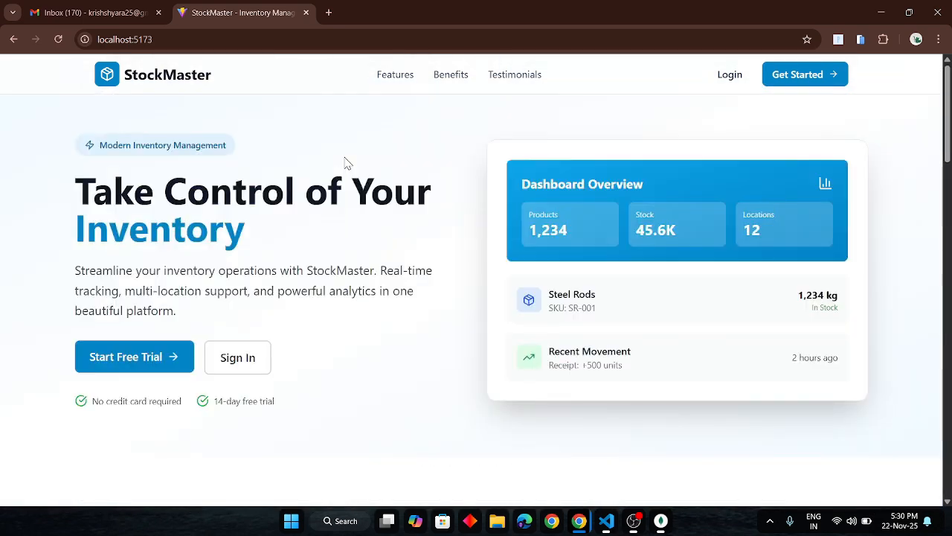
Go to the account registration form by way of the login page and enter "admin" as the full name.
click(730, 83)
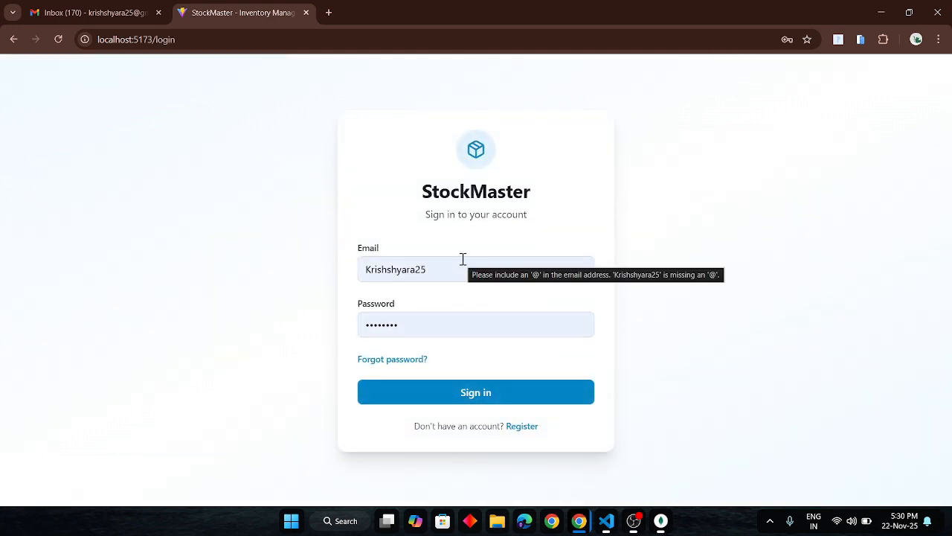
click(511, 427)
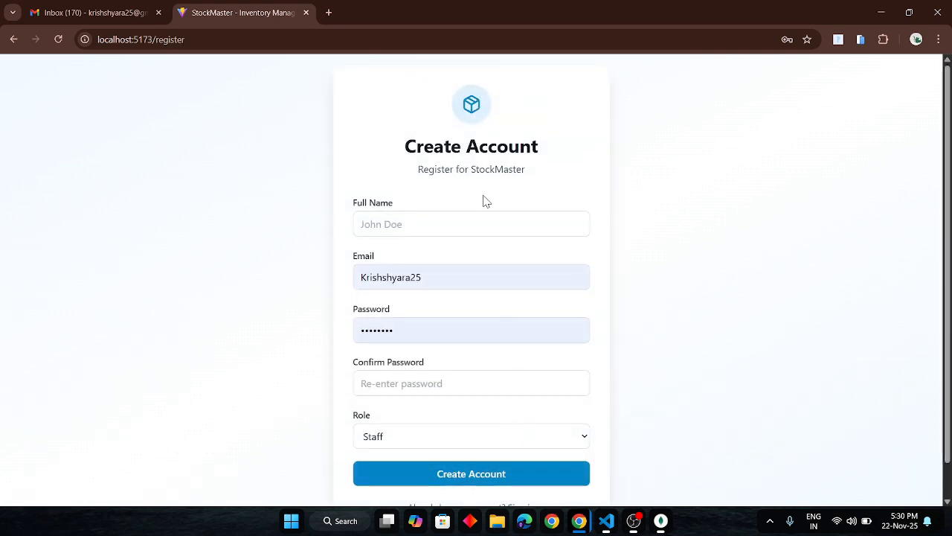
click(432, 221)
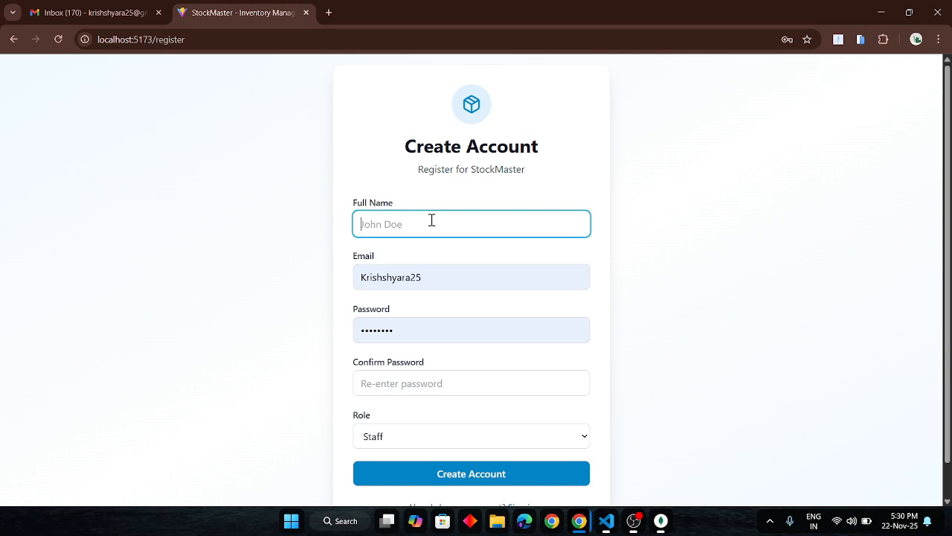
text(admin)
Replace the prefilled email entry in the registration form with the account's full lowercase email address.
click(440, 283)
key(ctrl+a)
key(Down)
key(Return)
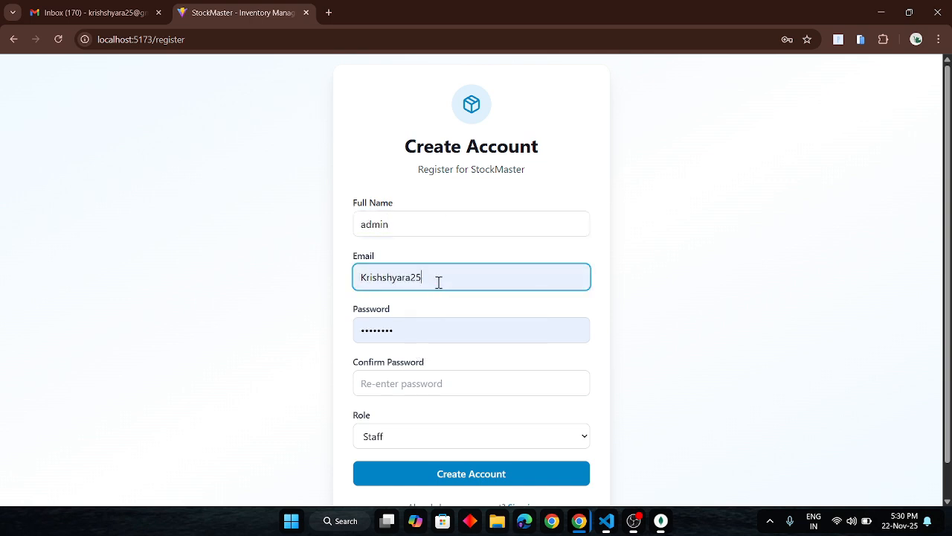
click(366, 277)
key(BackSpace)
text(k)
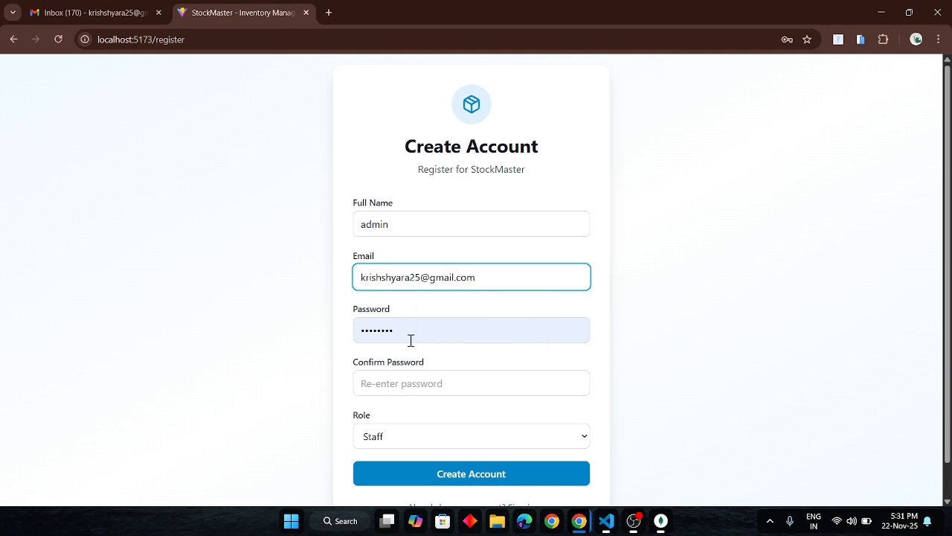
Replace the prefilled password with the new account password and enter it in the confirmation field too.
click(412, 335)
key(ctrl+a)
key(BackSpace)
text(••••••••)
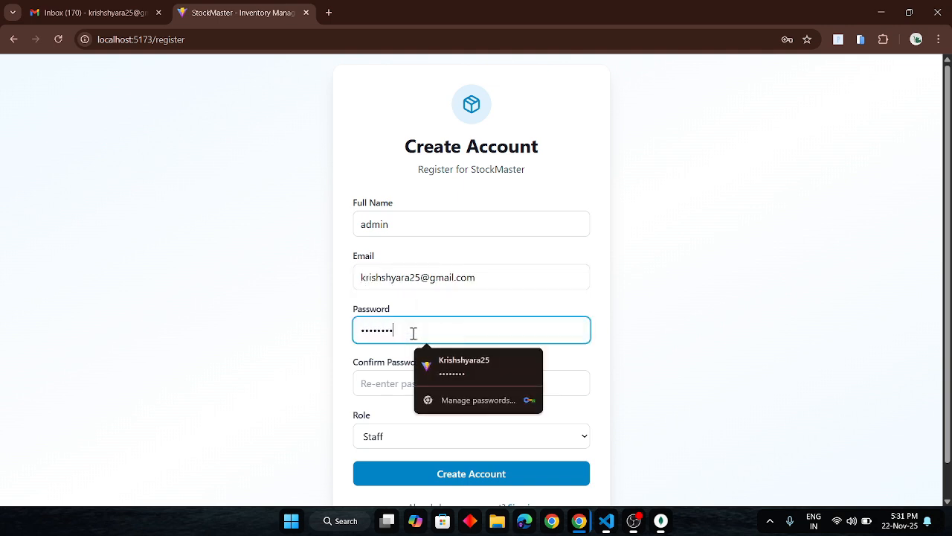
text(•••••)
click(387, 386)
text(•••••••••••)
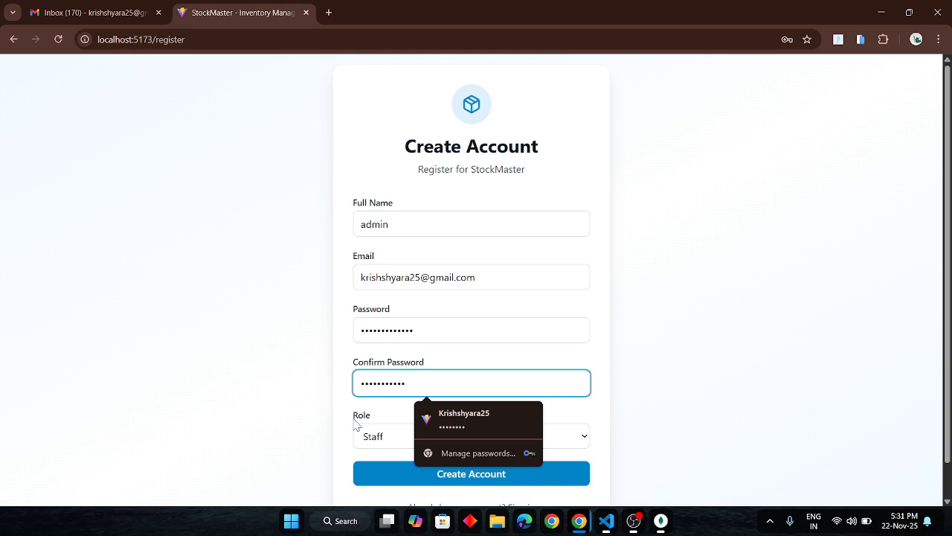
Set the role to Admin and try to create the account, dismissing the alert.
click(349, 426)
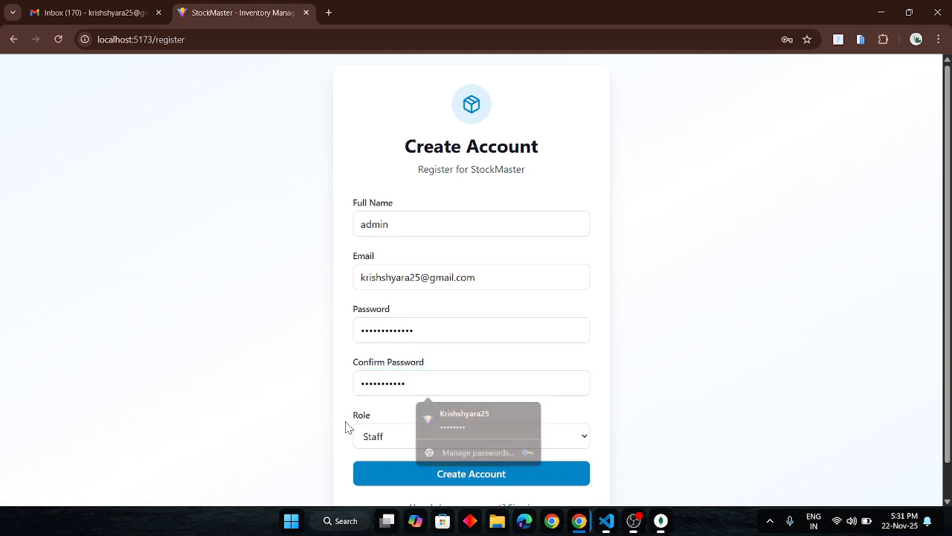
click(399, 438)
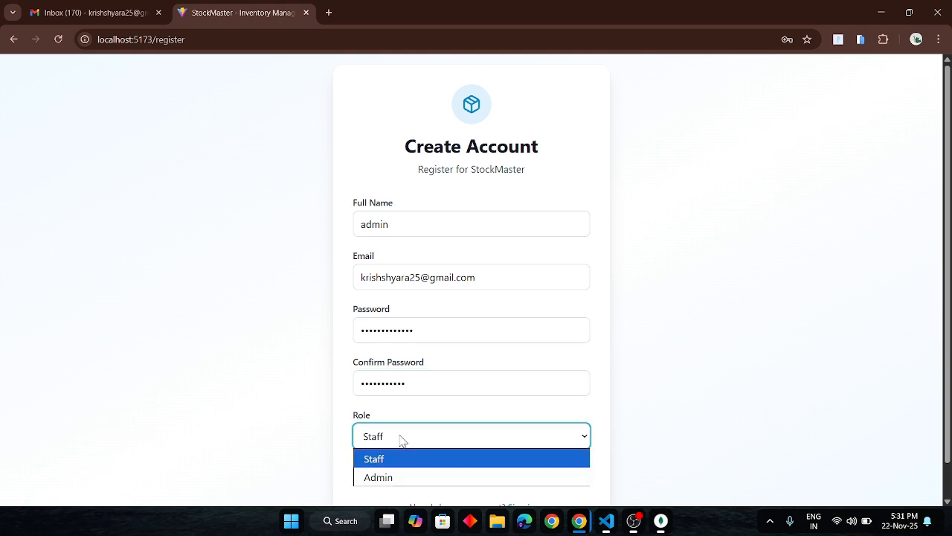
click(378, 477)
click(457, 480)
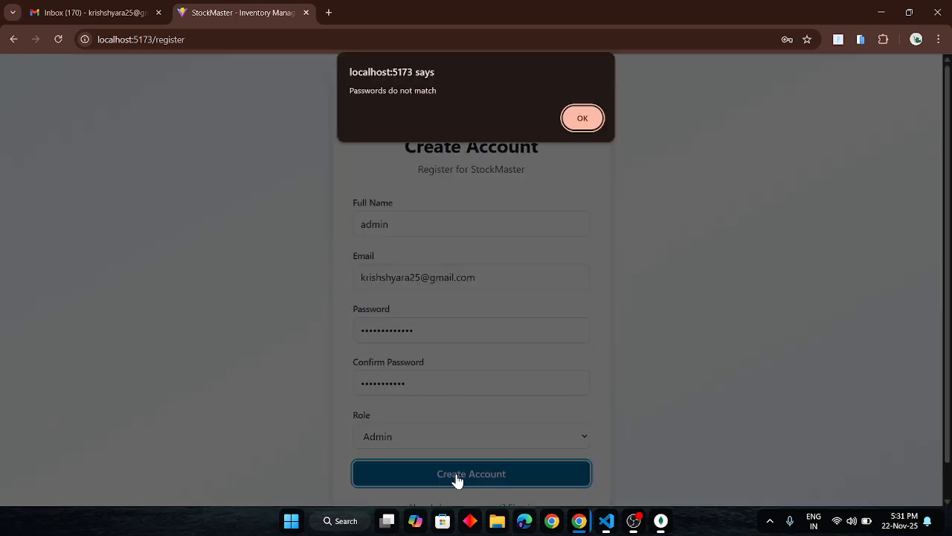
click(584, 119)
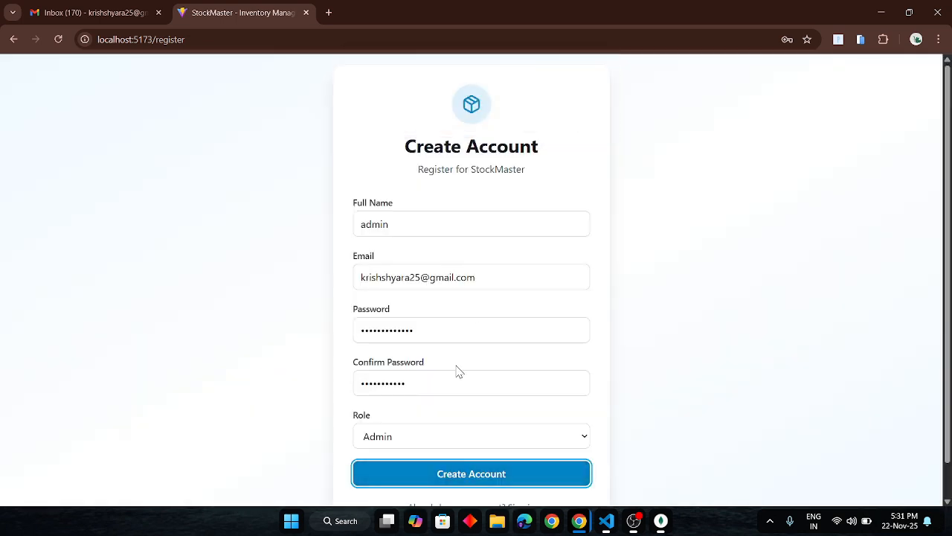
Clear the confirmation field, re-enter the account password there and create the Admin account.
click(415, 385)
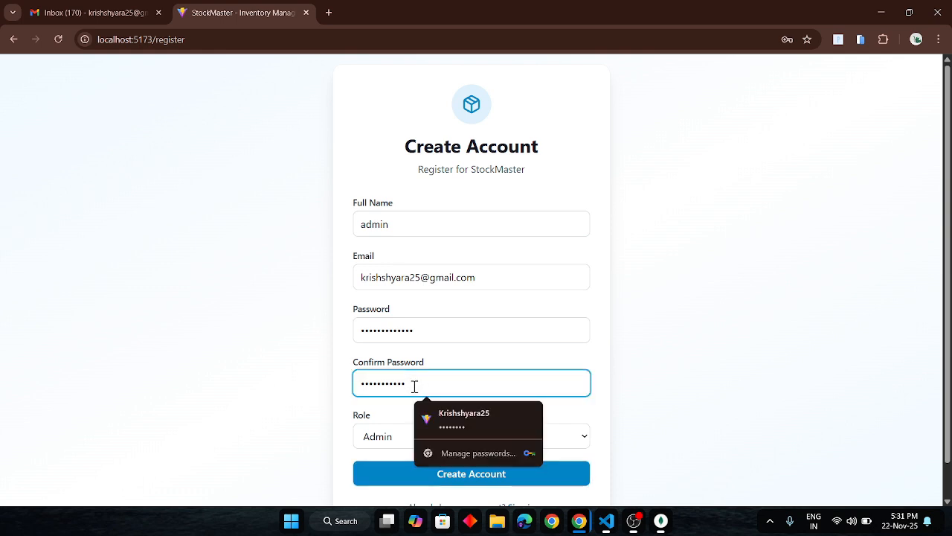
key(BackSpace)
key(BackSpace)
key(BackSpace)
key(BackSpace)
key(BackSpace)
key(BackSpace)
key(BackSpace)
key(BackSpace)
key(BackSpace)
key(BackSpace)
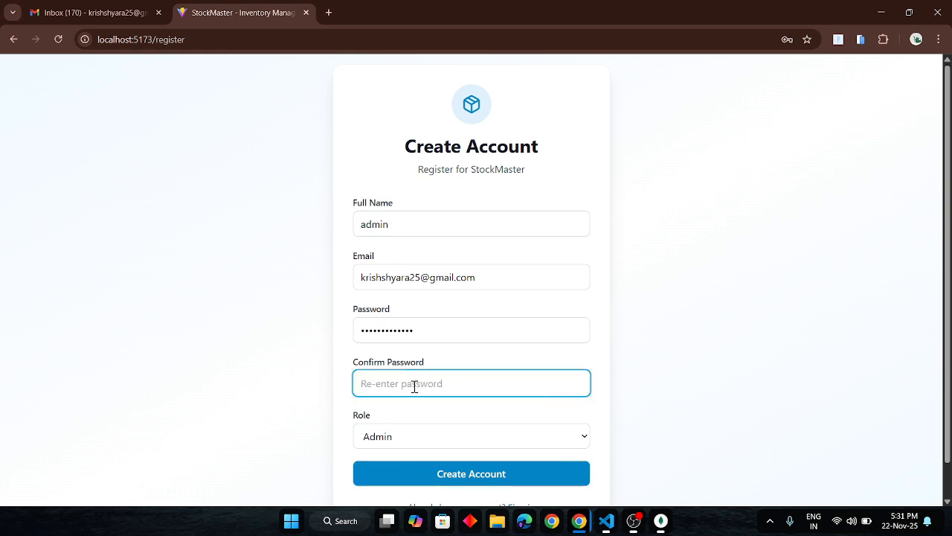
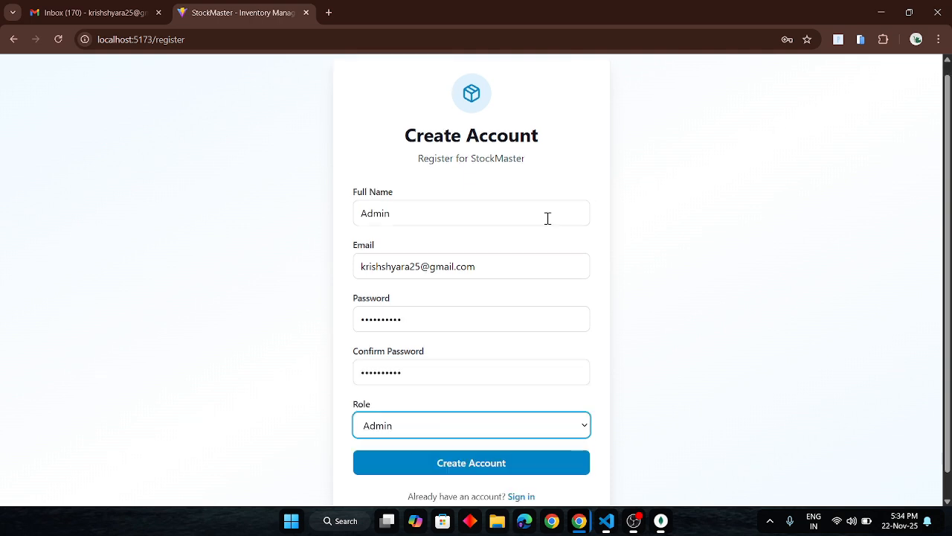
click(436, 457)
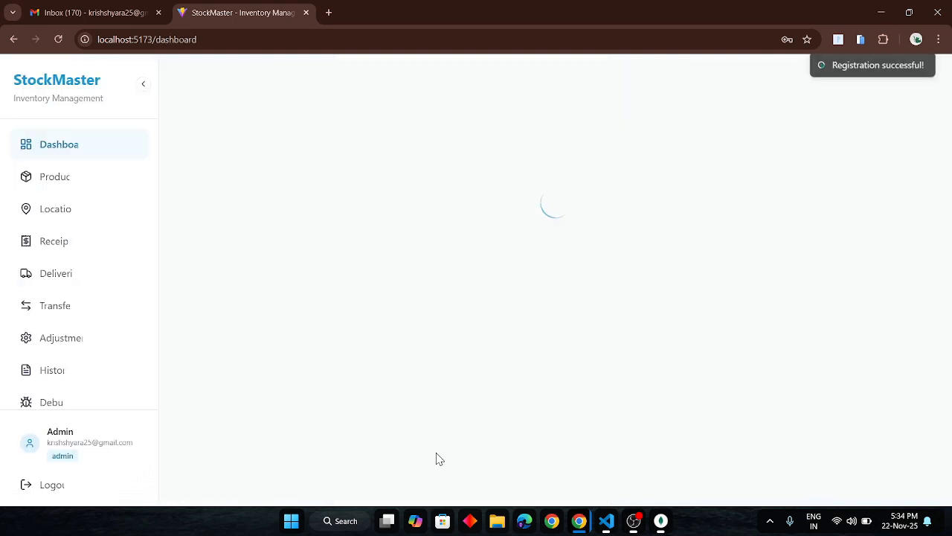
drag(805, 87, 883, 78)
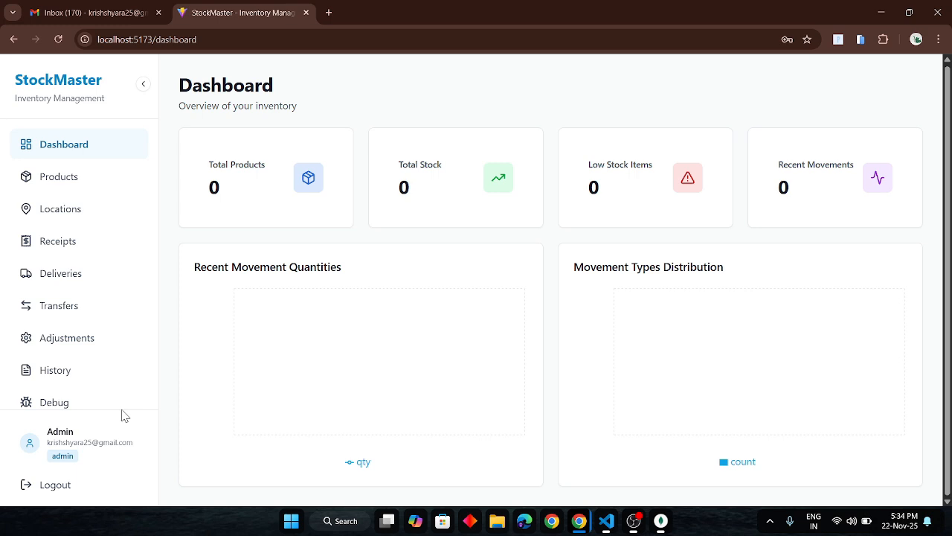
Switch to the incognito browser window and reach the StockMaster sign-in page by way of the registration form.
key(alt+Tab)
key(alt+Tab)
key(alt+Tab)
key(alt+Tab)
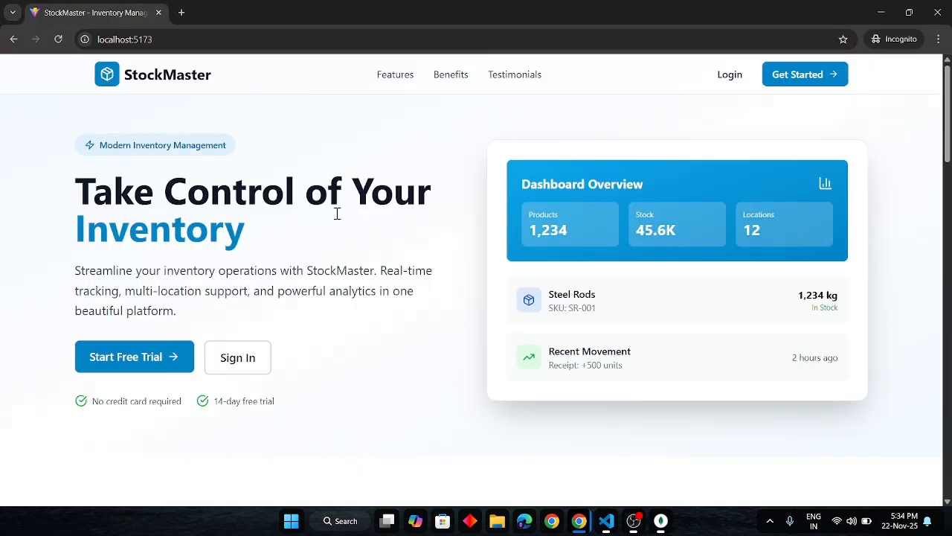
click(797, 77)
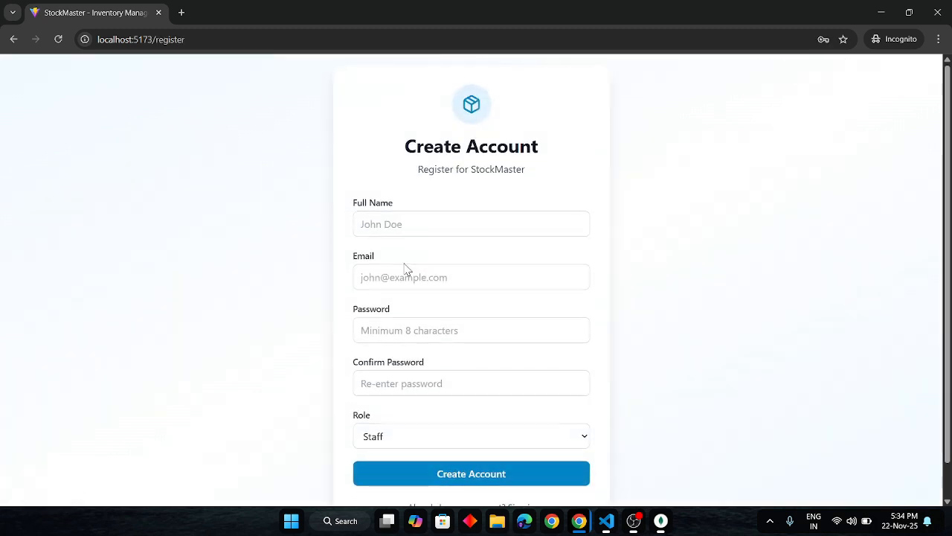
scroll(493, 456, down, 1)
scroll(516, 290, up, 1)
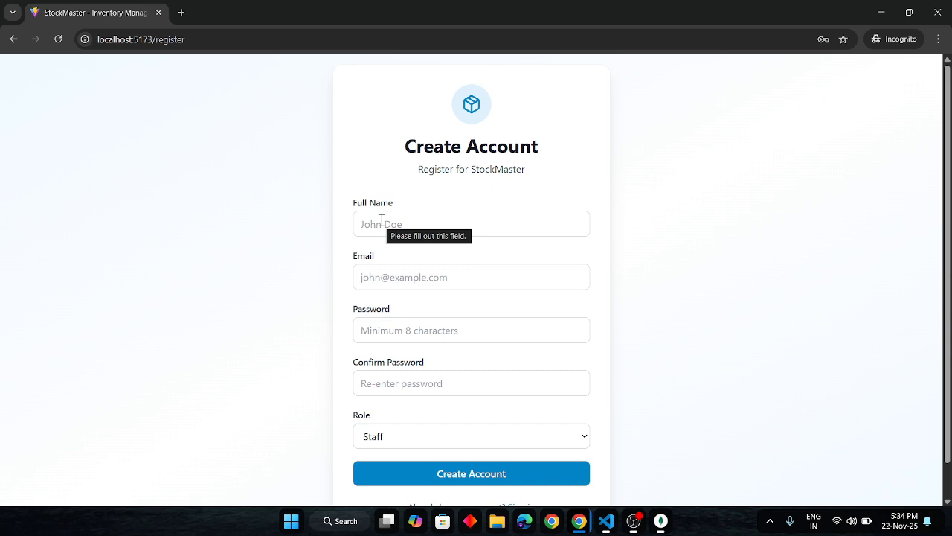
scroll(395, 249, down, 1)
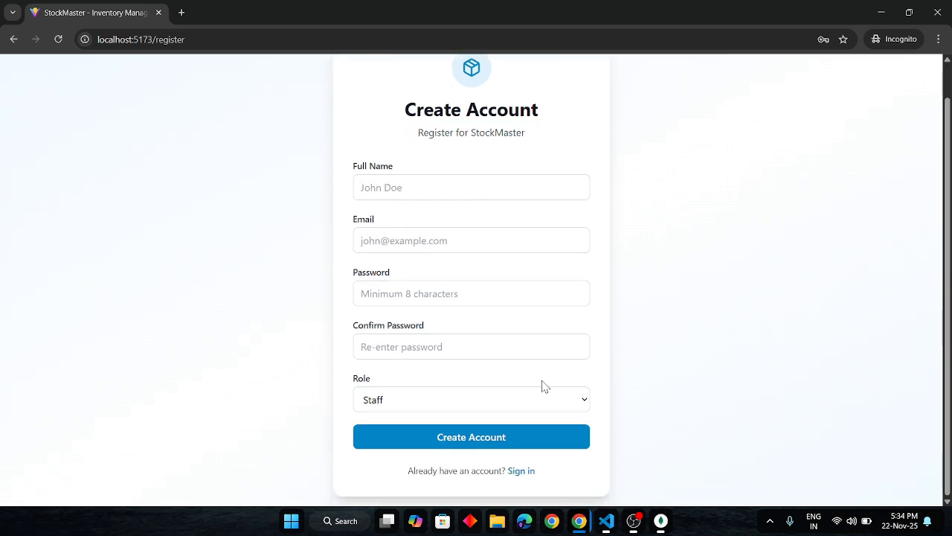
click(518, 470)
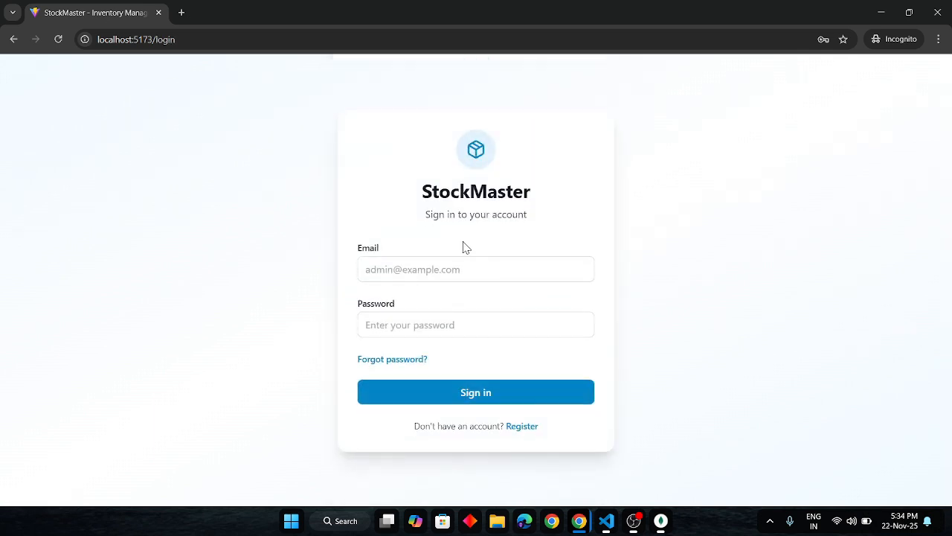
Sign in to the staff account with its email address and account password.
click(384, 270)
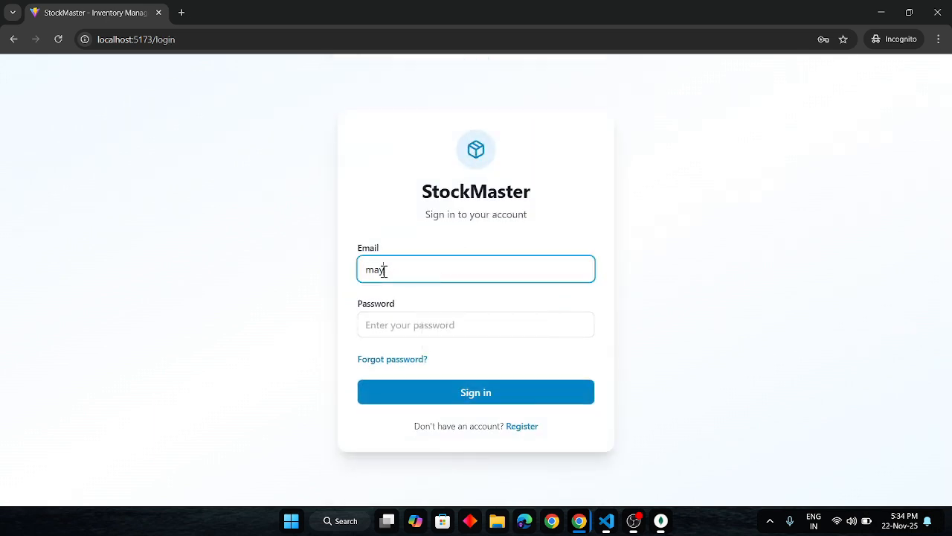
click(385, 325)
text(•••••••••••)
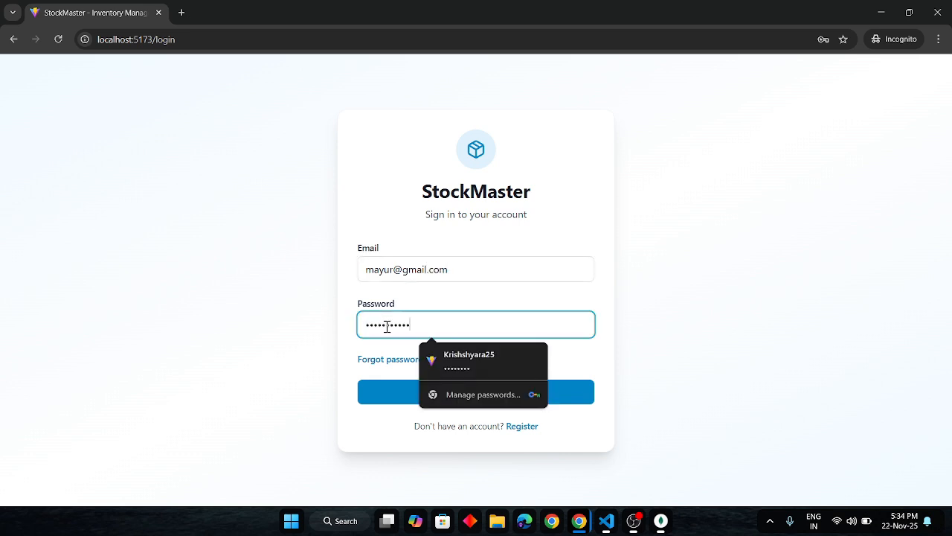
key(Return)
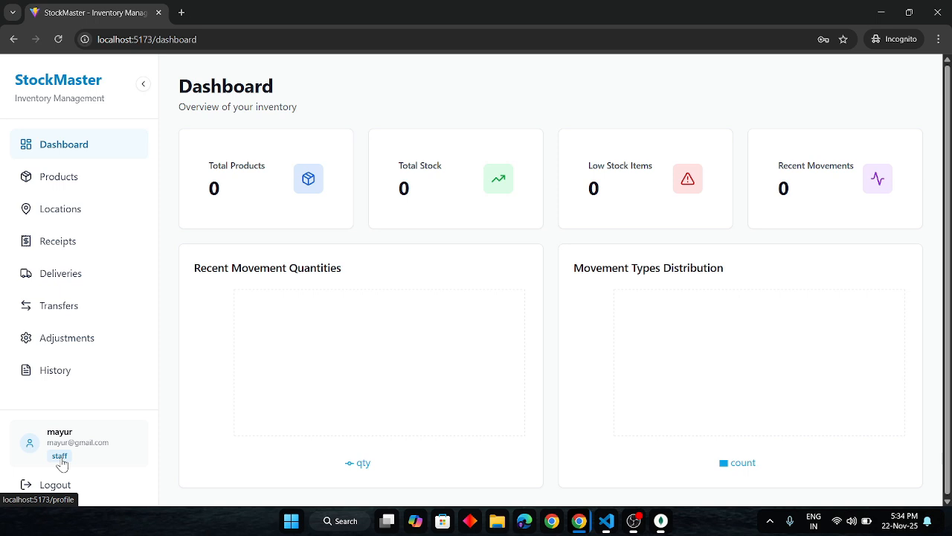
Return to the regular browser window, log out of the admin account and request a password-reset OTP for its email address.
key(alt+Tab)
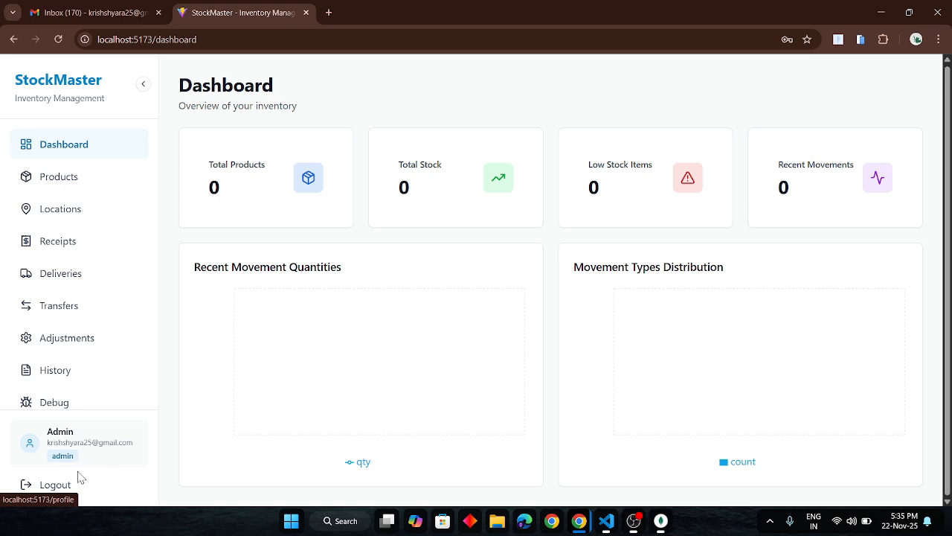
click(66, 484)
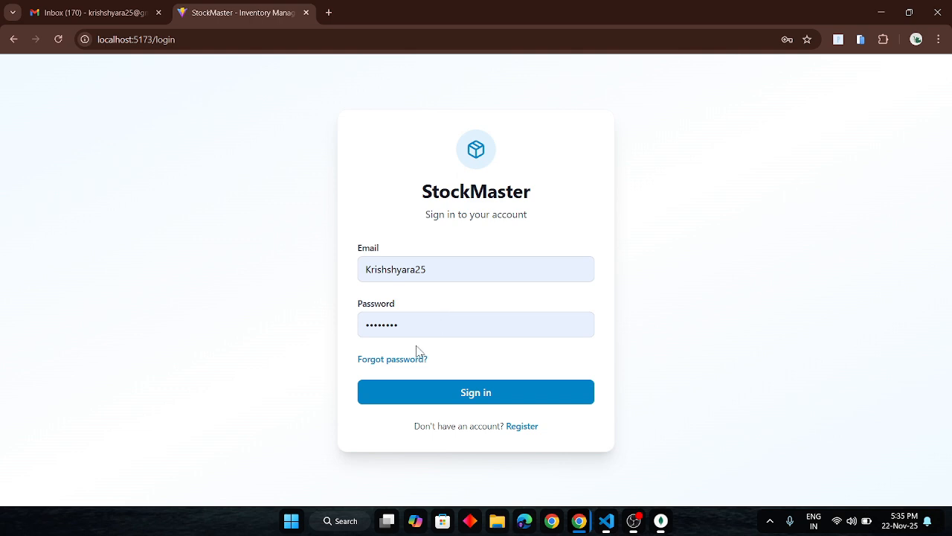
click(395, 362)
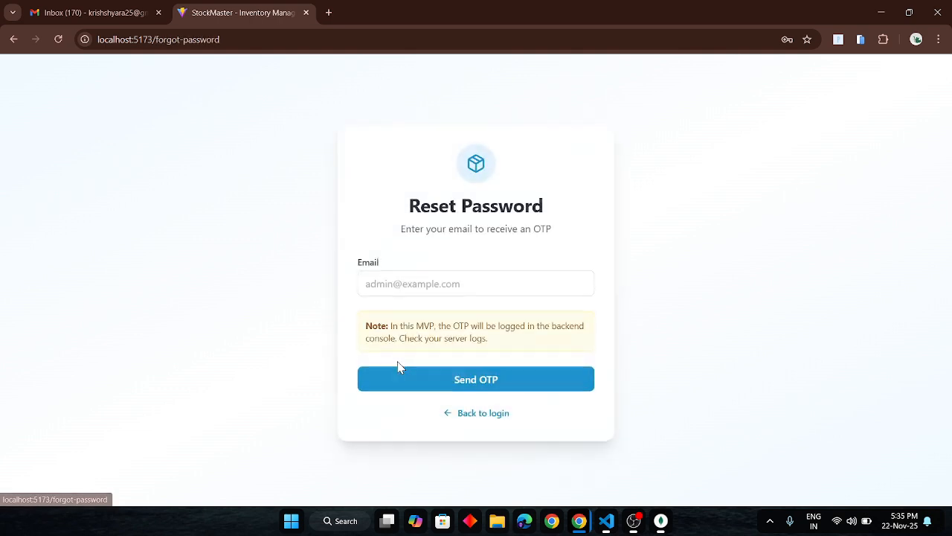
click(406, 285)
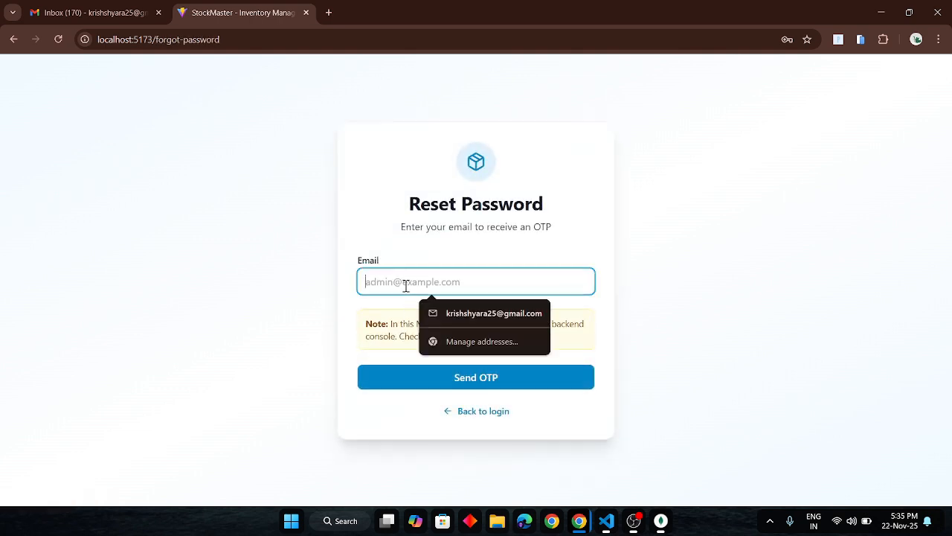
click(476, 313)
click(457, 378)
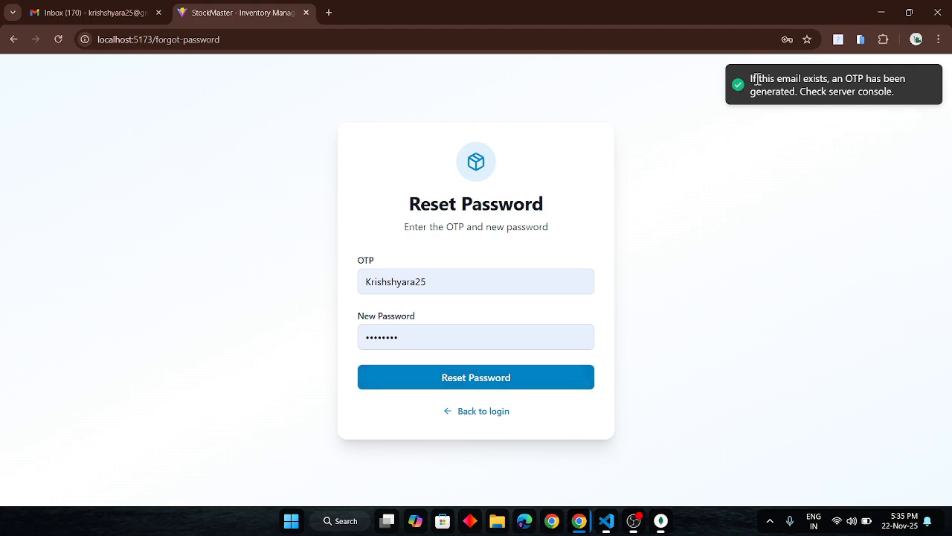
Switch to Gmail and open the newest "Your Password Reset OTP" message.
click(92, 8)
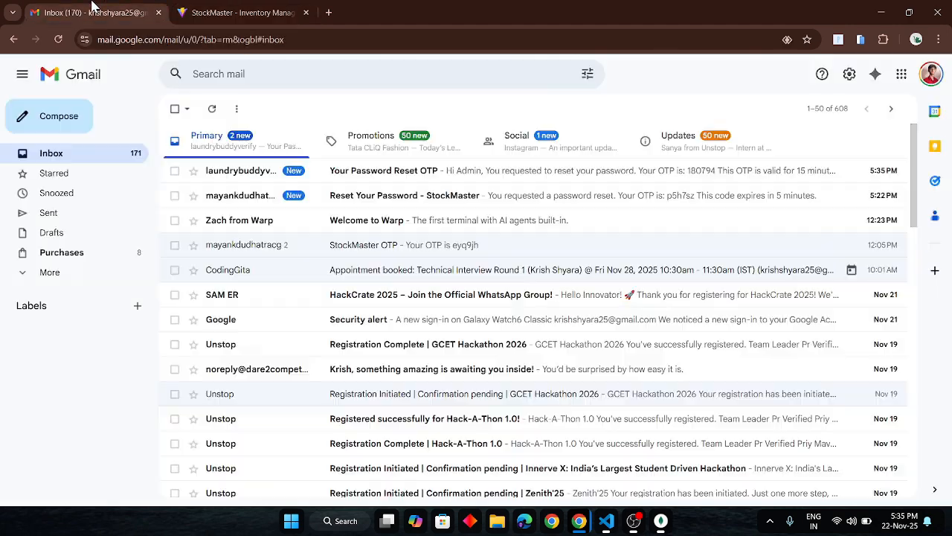
click(525, 180)
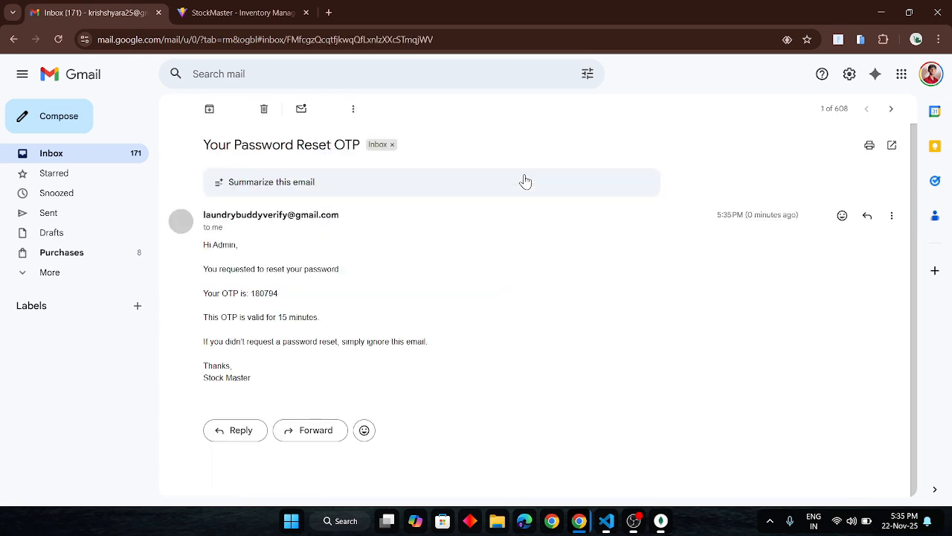
Copy the OTP from the password-reset email and paste it into the OTP field of StockMaster's Reset Password form.
double_click(262, 292)
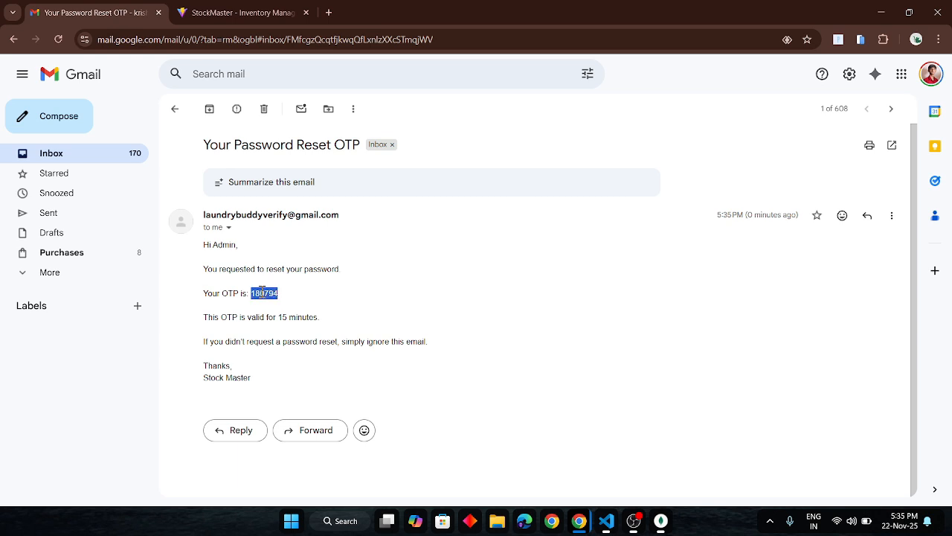
key(ctrl+c)
click(245, 13)
double_click(424, 283)
key(ctrl+v)
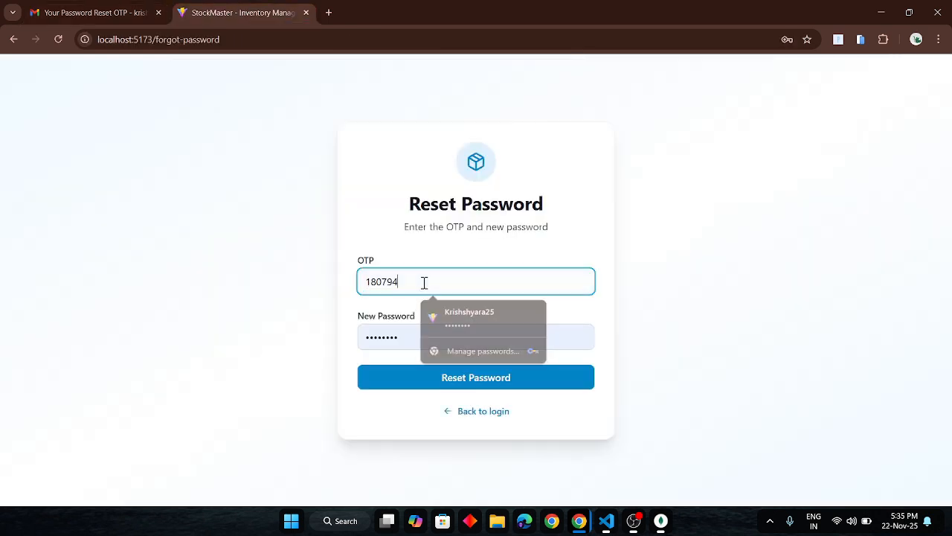
Replace the prefilled new password with the chosen account password and submit the password reset.
double_click(402, 337)
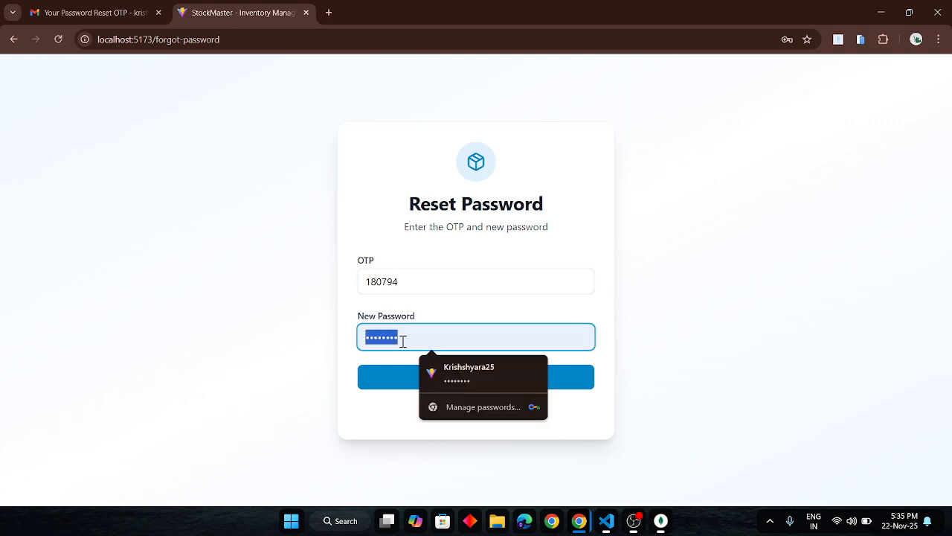
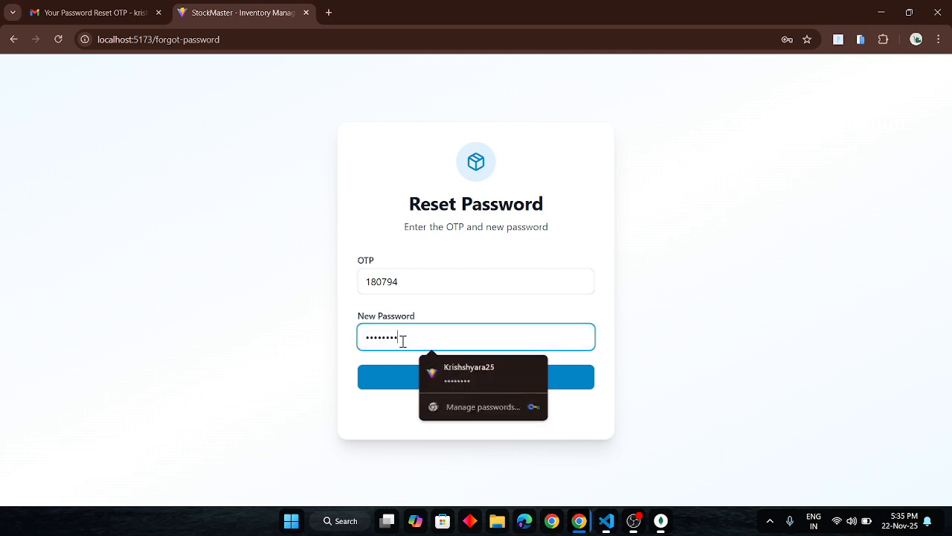
click(388, 369)
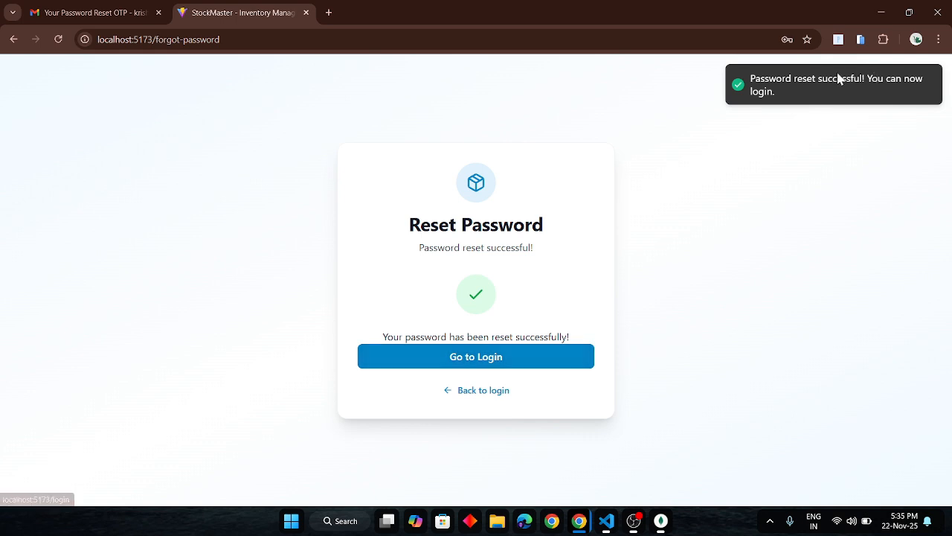
Return to the login page and sign in to the admin account with its email address and new password.
click(492, 390)
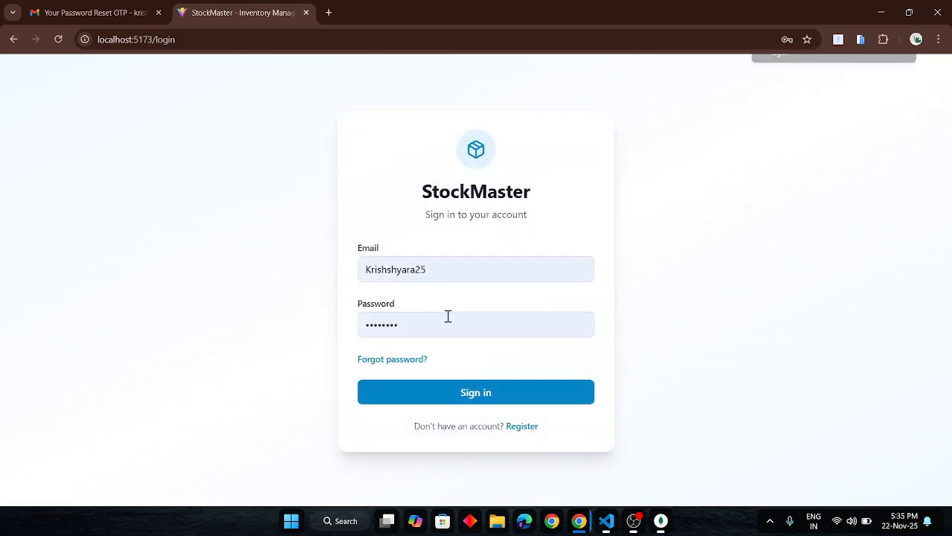
double_click(395, 261)
key(BackSpace)
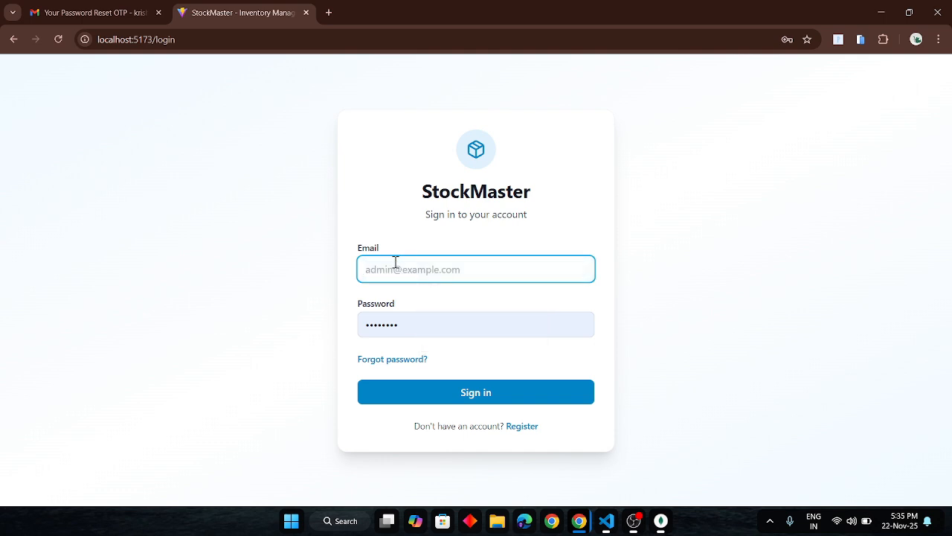
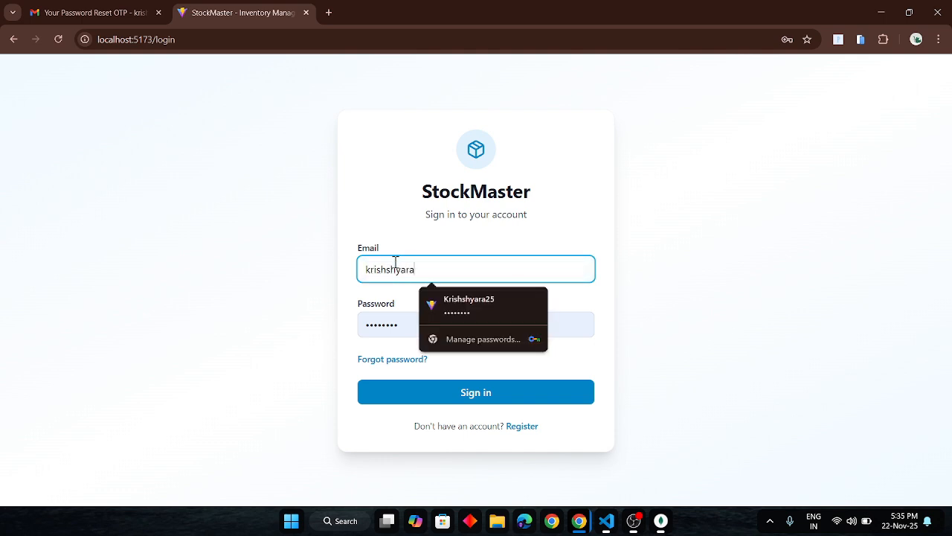
click(404, 329)
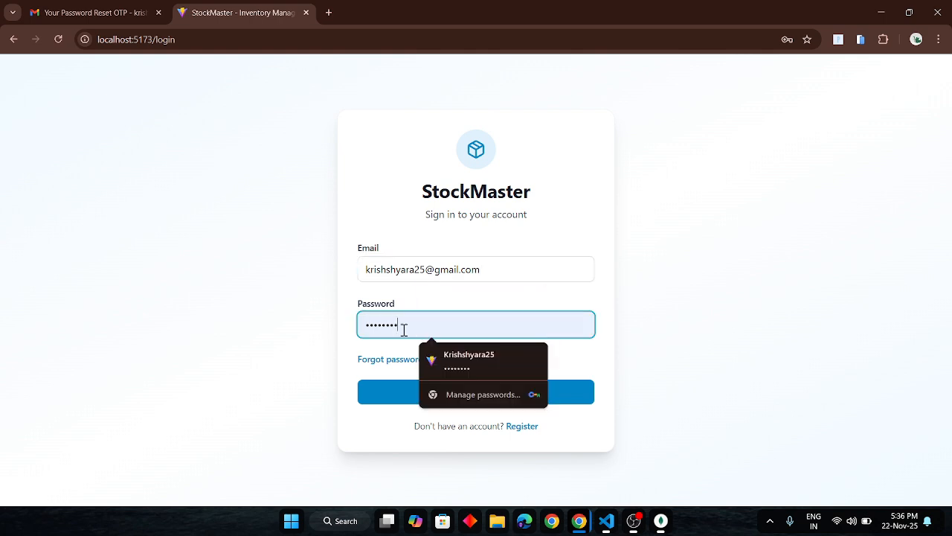
double_click(404, 330)
text(••••••••••)
key(Return)
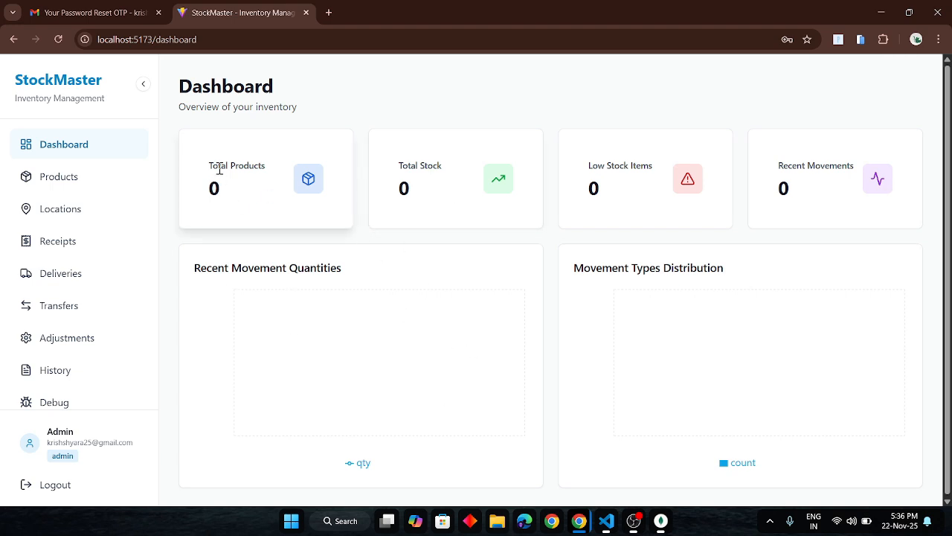
drag(220, 170, 266, 168)
click(431, 179)
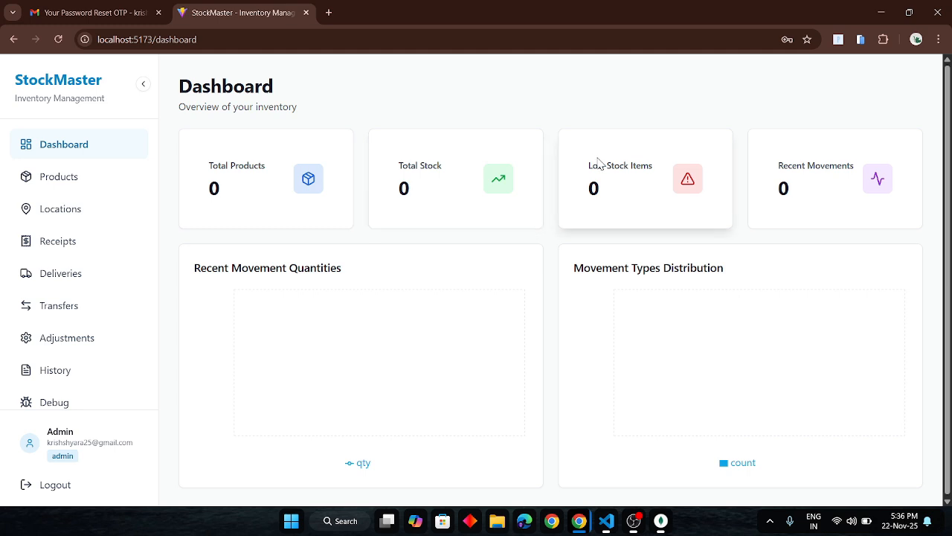
drag(598, 163, 671, 174)
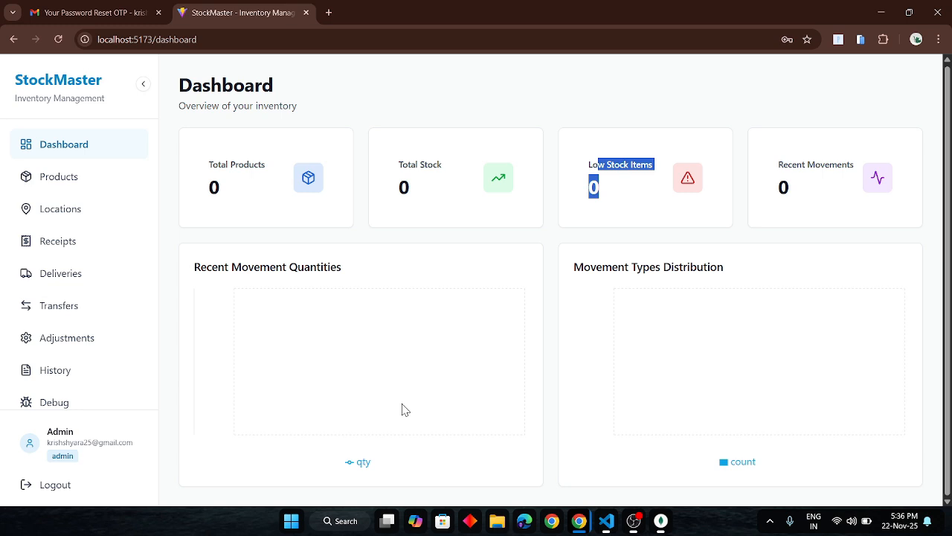
Start a new product on the Products page with the name Phone and the SKU phone-123.
click(42, 184)
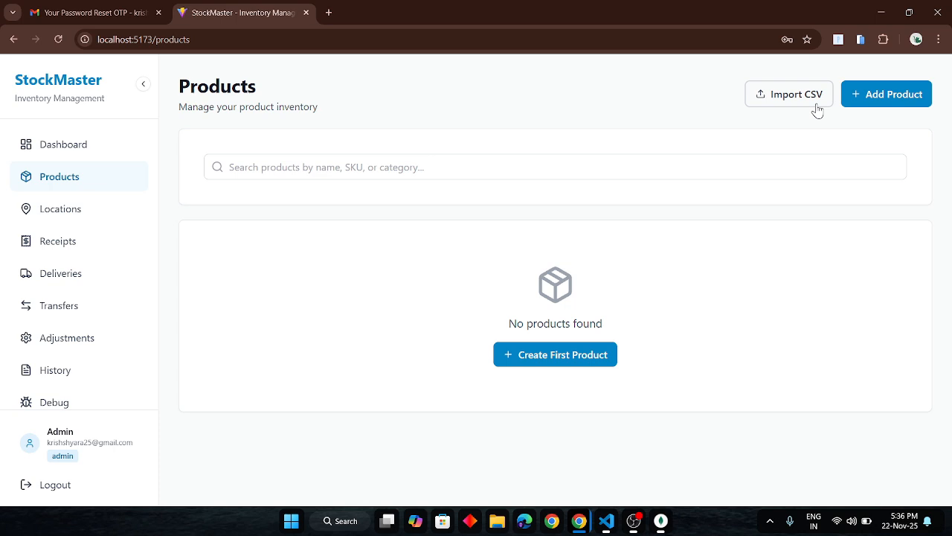
click(881, 97)
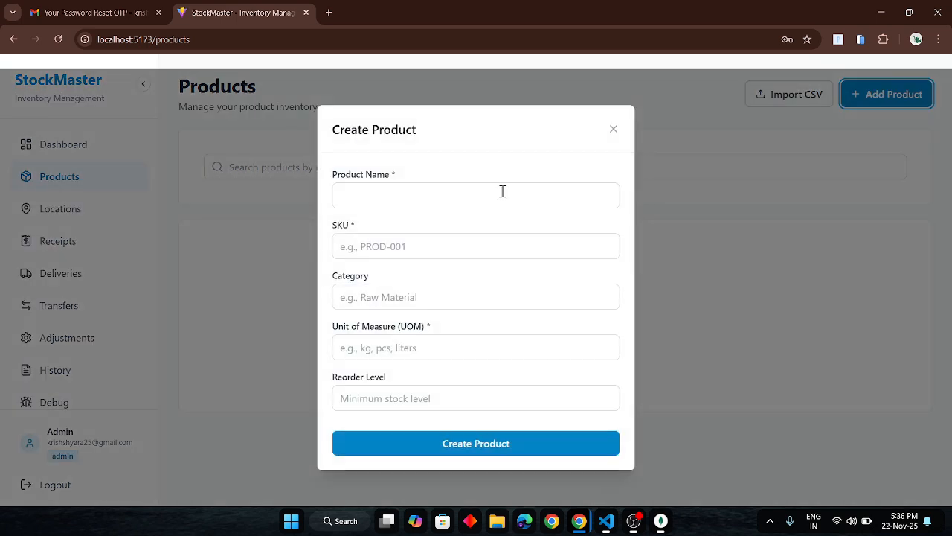
click(370, 206)
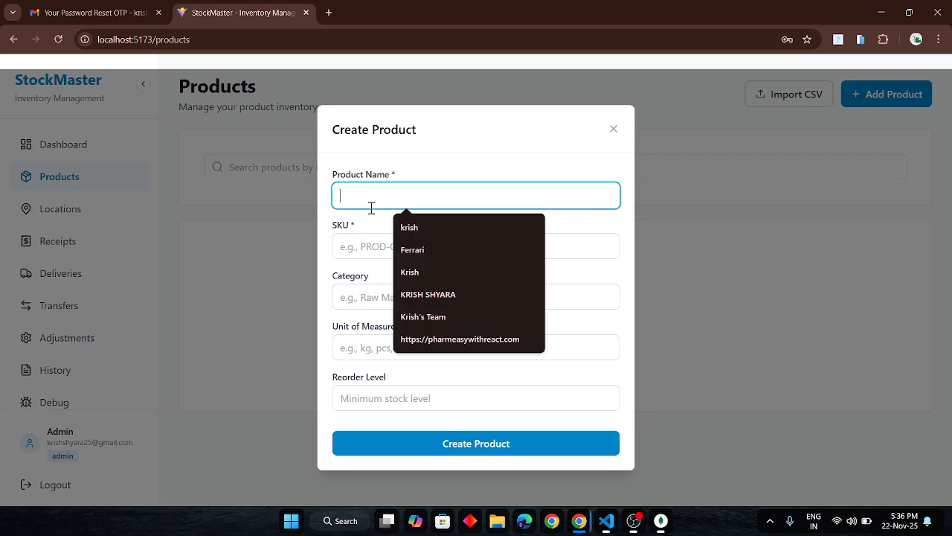
text(Phome)
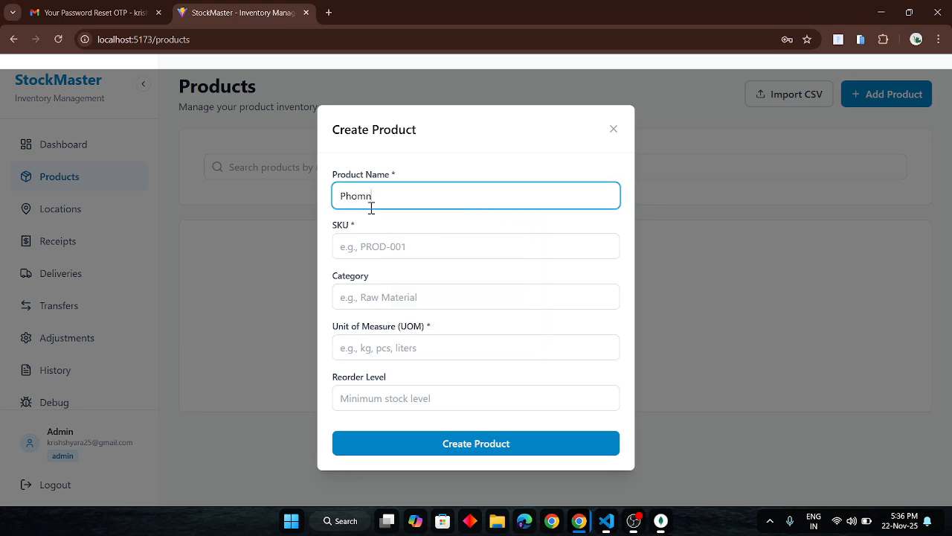
key(BackSpace)
key(BackSpace)
click(364, 242)
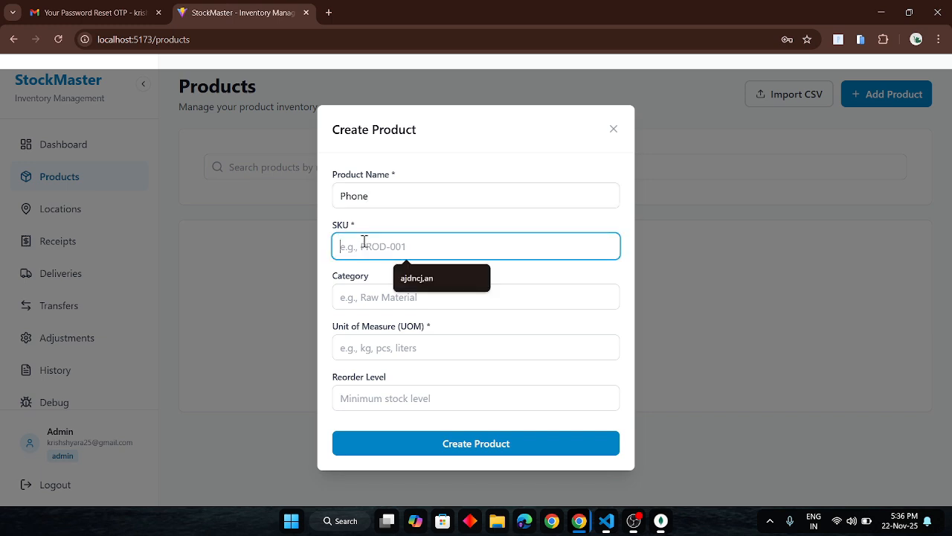
text(phone-123)
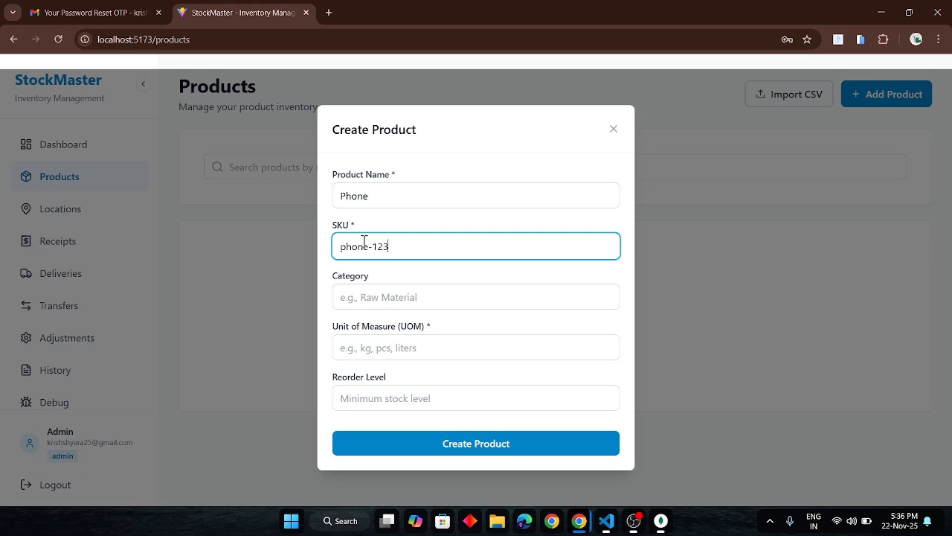
Set the product's category to Electronic, unit of measure to pcs and reorder level to 5, and create it.
click(387, 297)
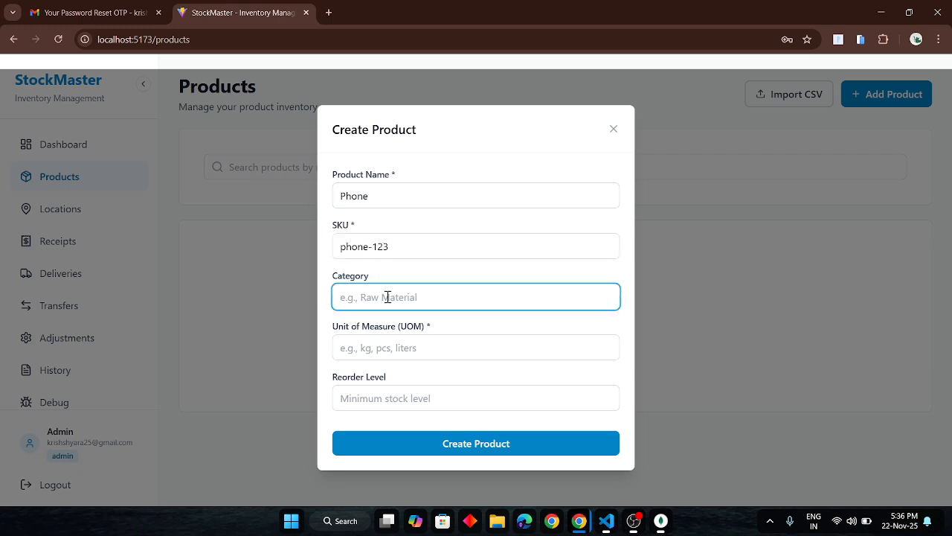
text(El)
text(ectronic)
click(401, 348)
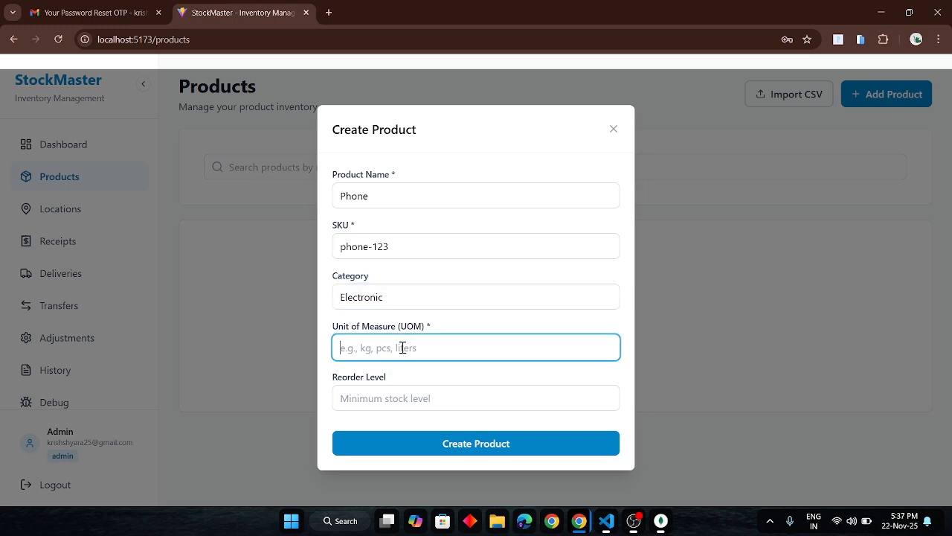
text(pcs)
click(384, 390)
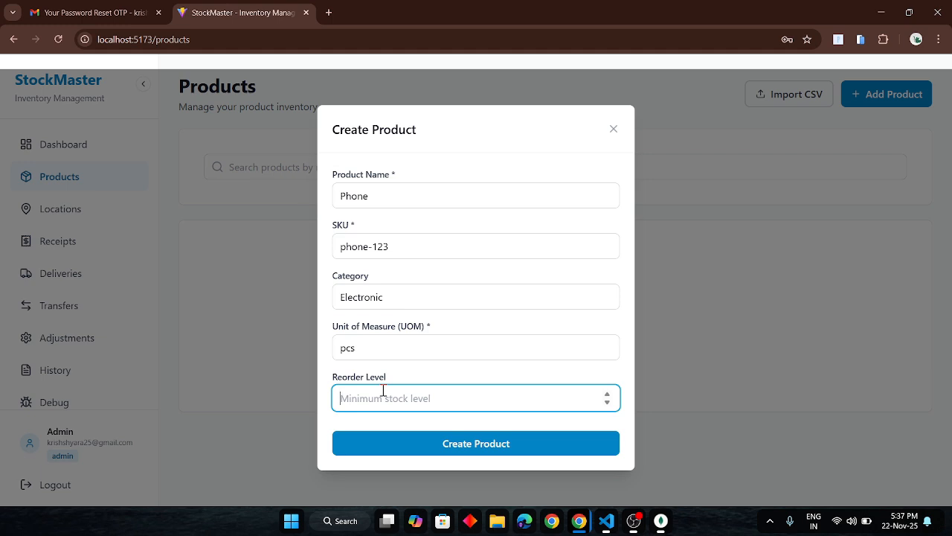
text(5)
click(443, 443)
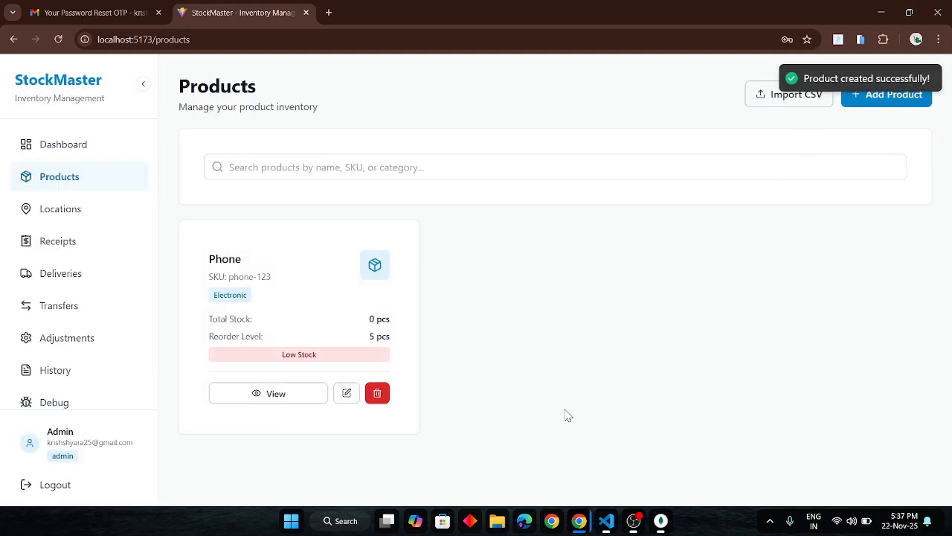
Switch to MongoDB Compass and refresh the test database's products collection to check the stored Phone document.
key(alt+Tab)
key(Tab)
key(Tab)
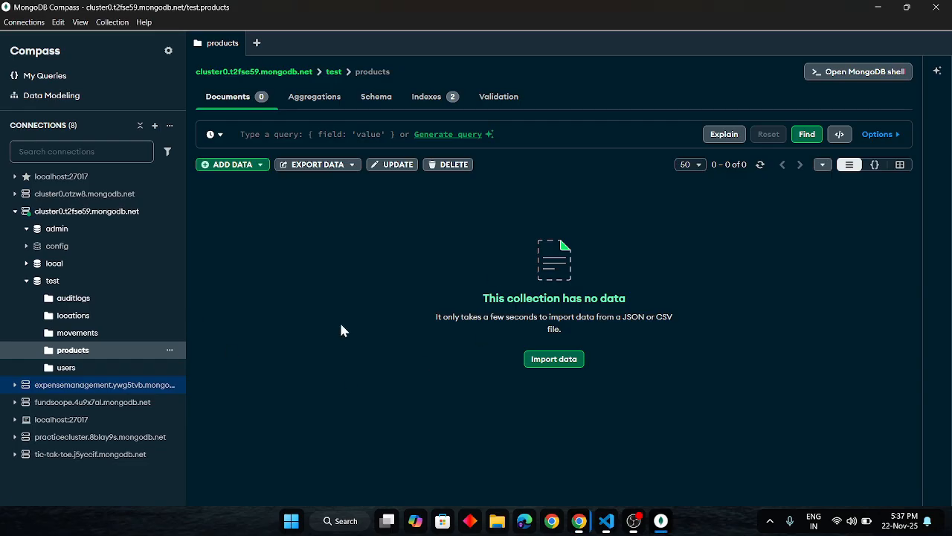
key(alt)
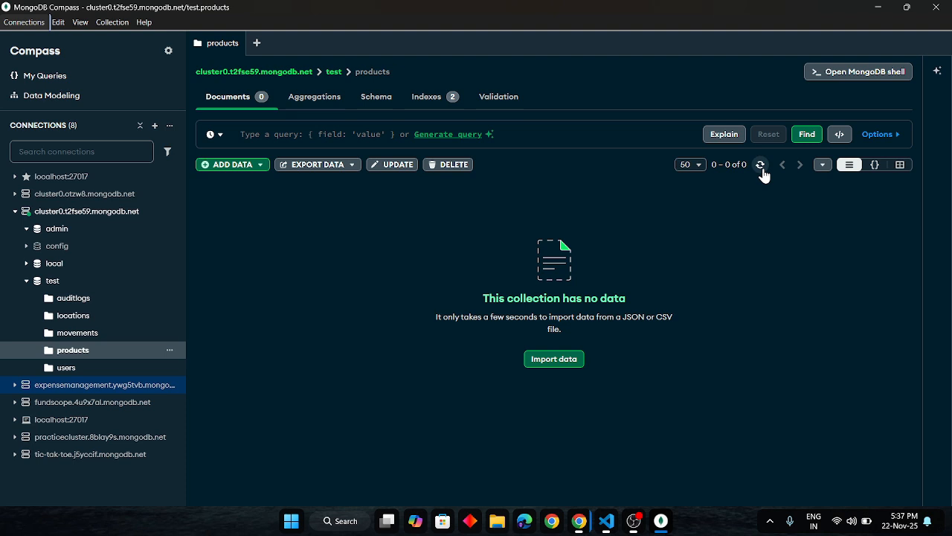
click(761, 166)
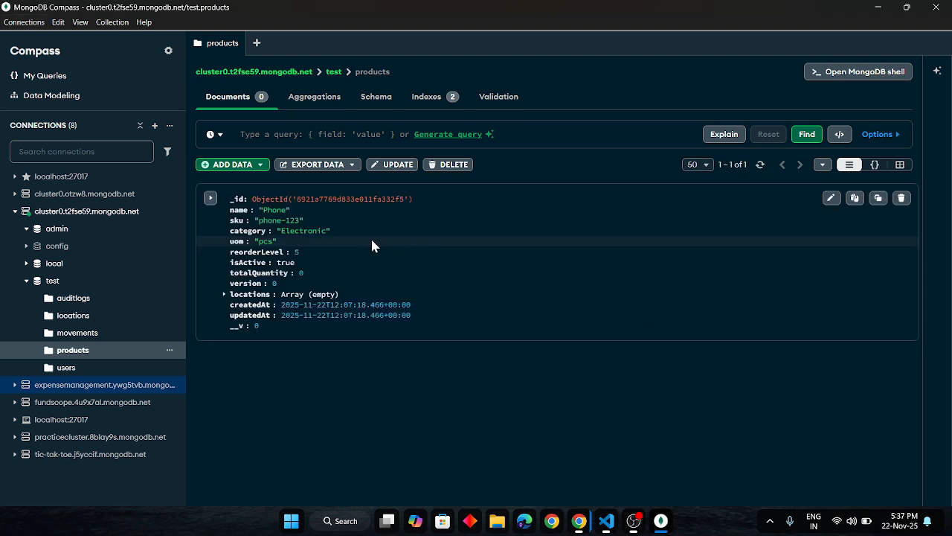
double_click(266, 209)
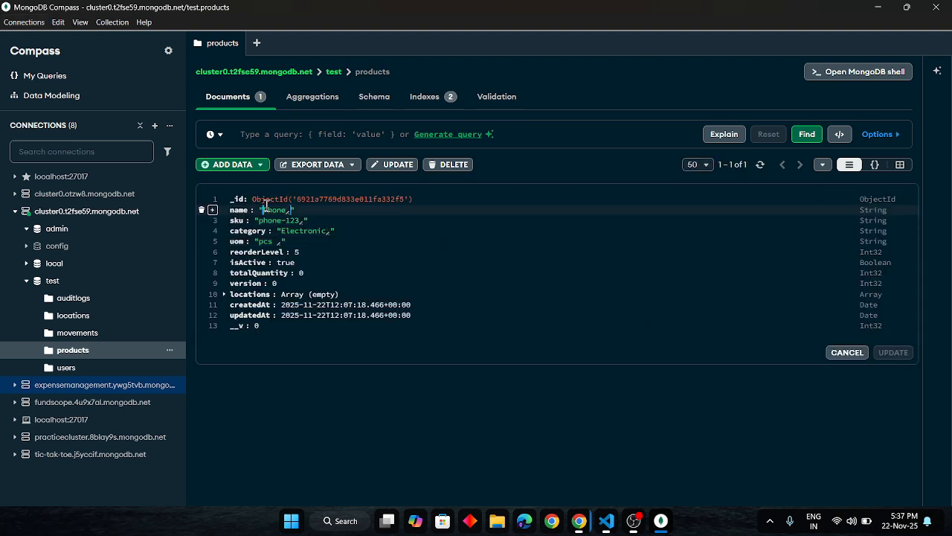
Switch to the incognito StockMaster window and view the Products page as the staff account.
key(alt+Tab)
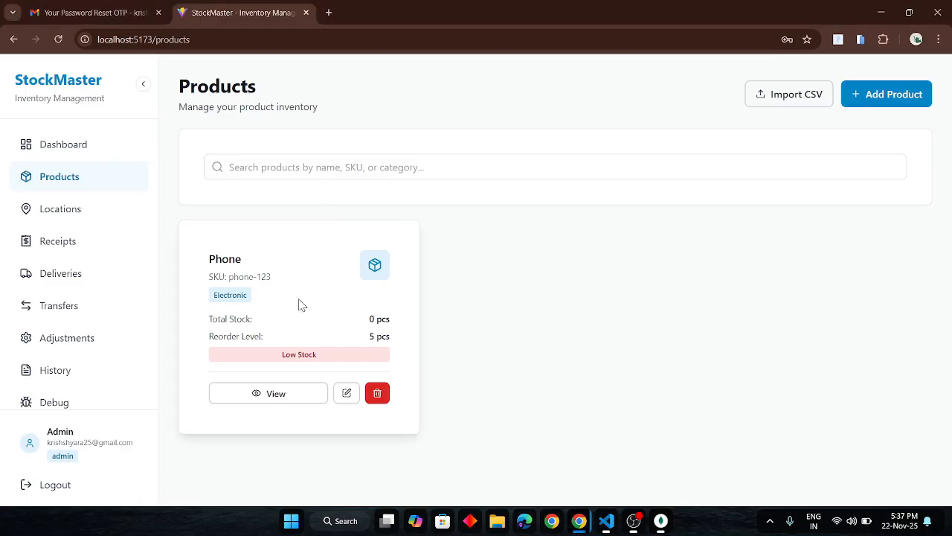
key(alt+Tab)
key(alt+Tab)
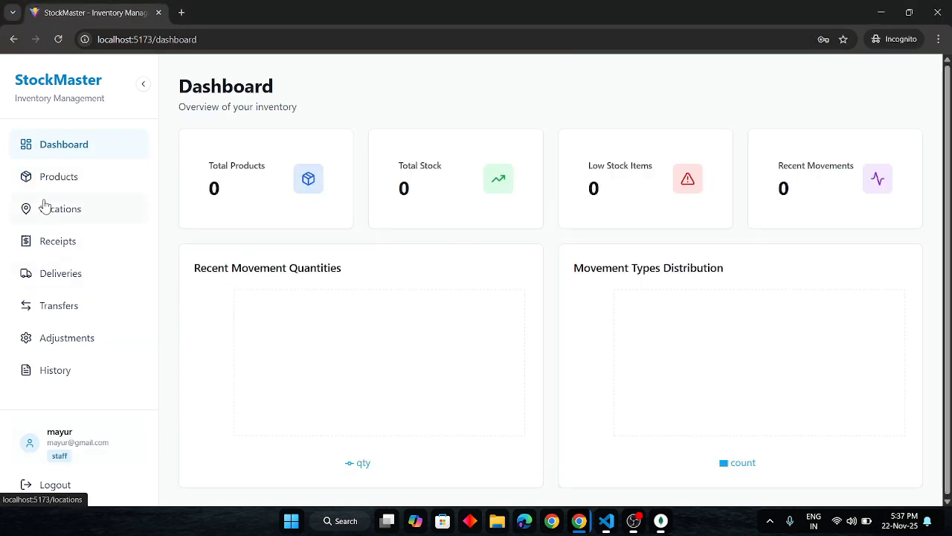
click(64, 186)
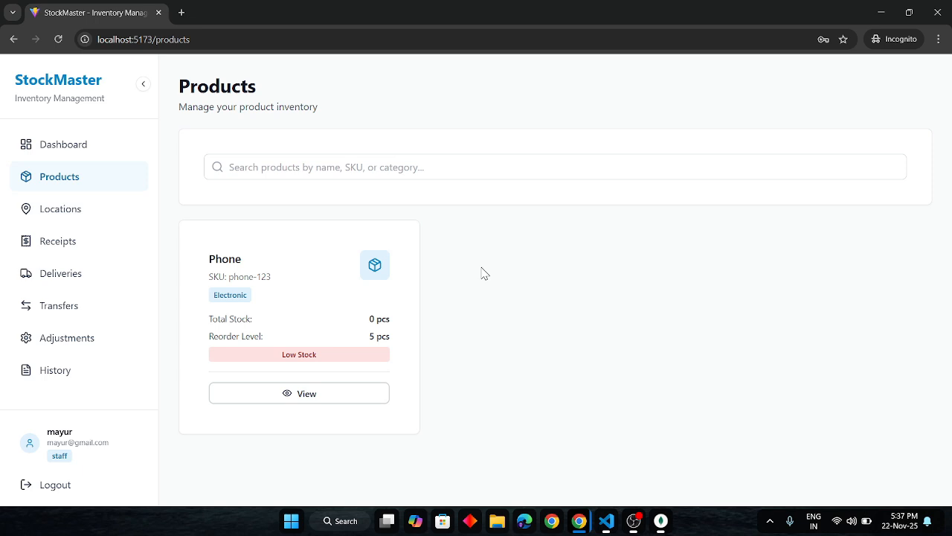
Return to the admin browser window and import products from the CSV file "odoo_stockMaster - Sheet1 (1).csv" in Downloads.
key(alt+Tab)
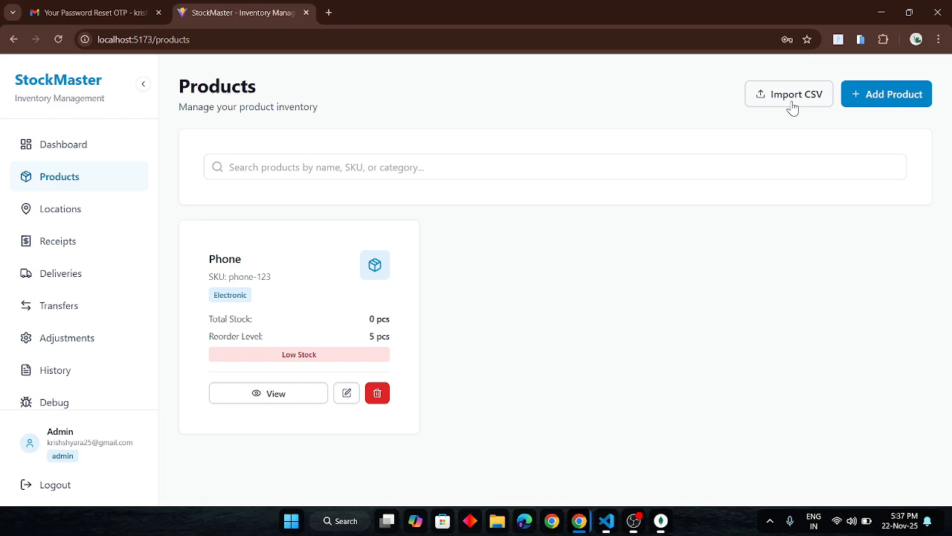
click(780, 106)
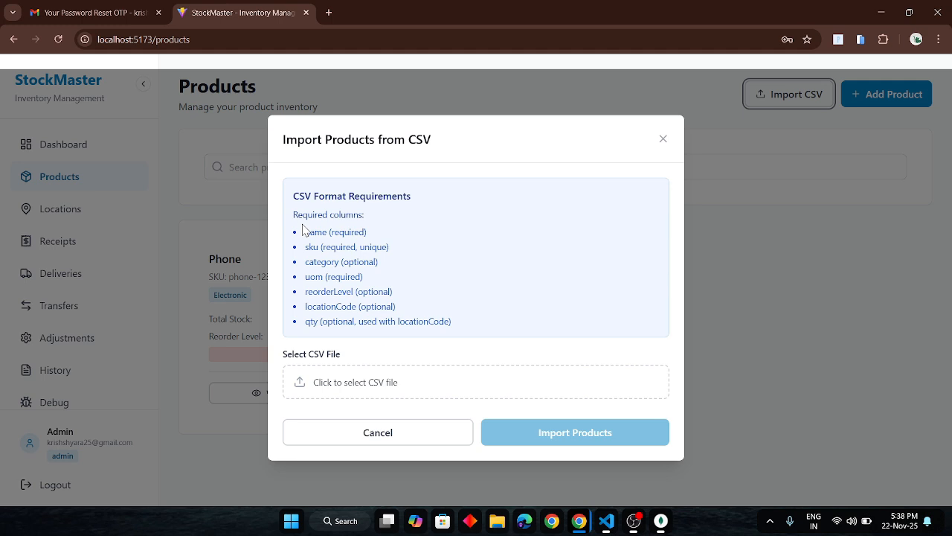
click(422, 385)
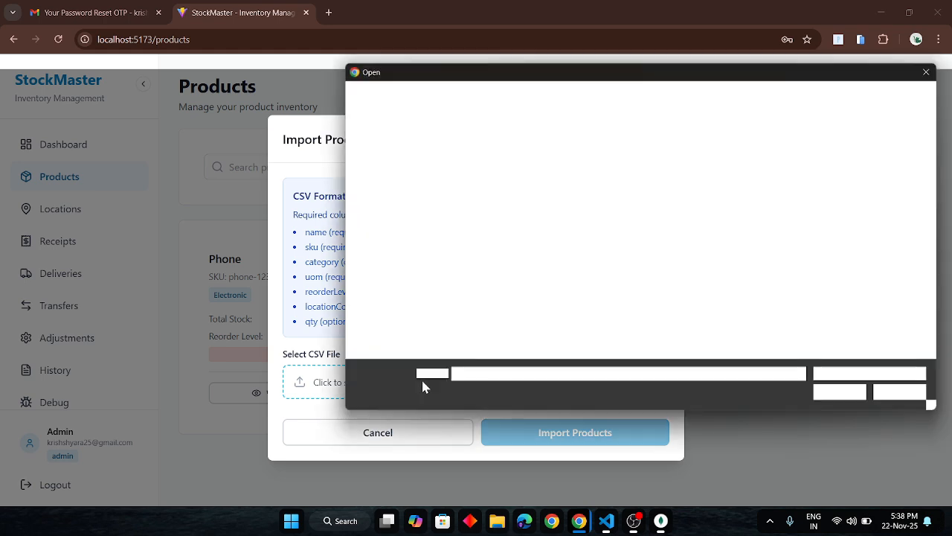
click(388, 199)
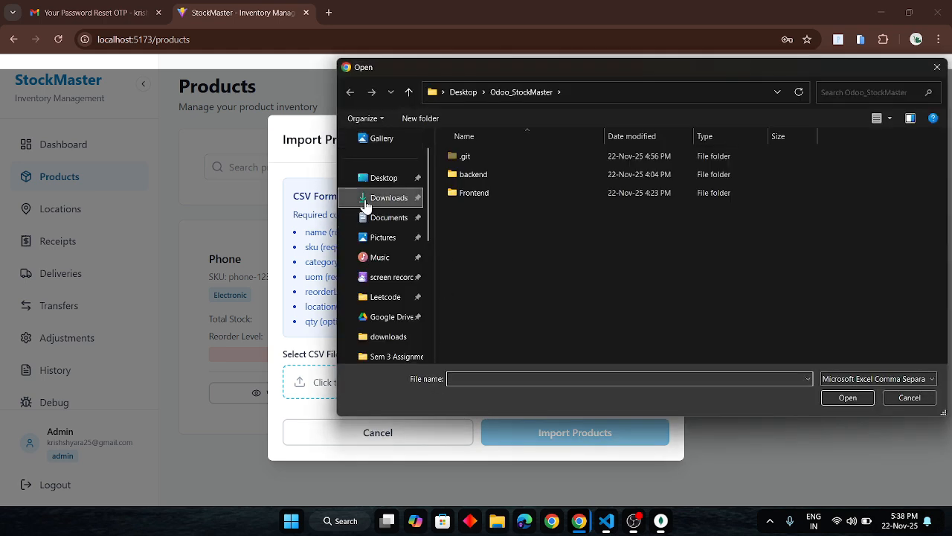
click(484, 181)
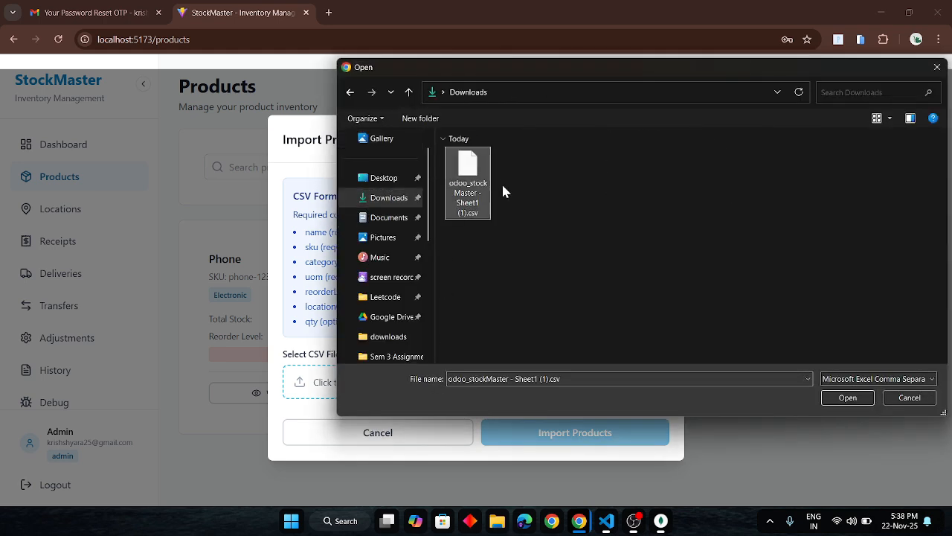
click(847, 399)
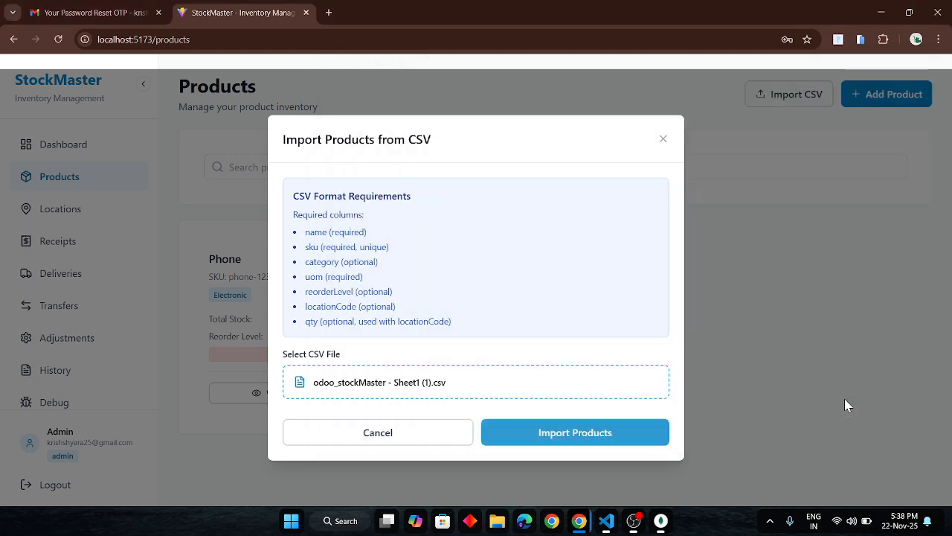
click(594, 444)
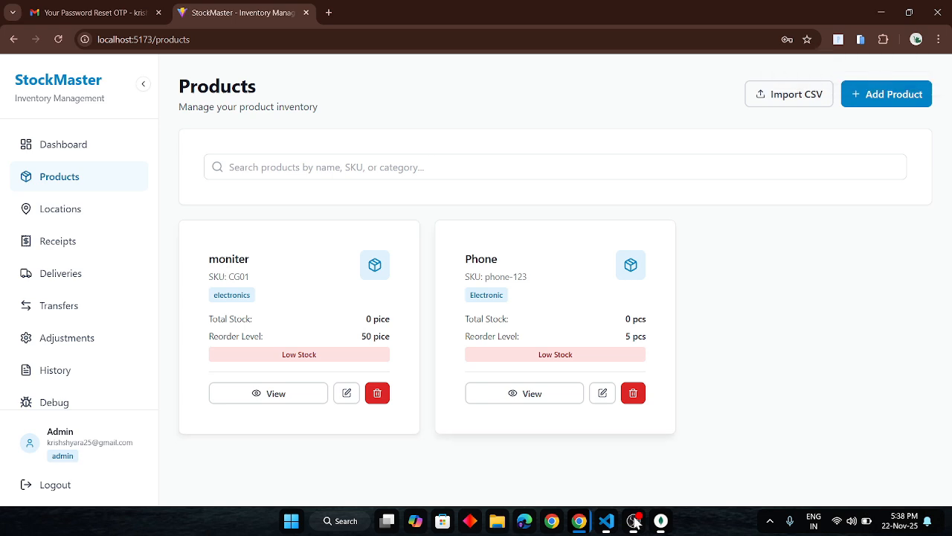
Switch to MongoDB Compass and refresh the test database's products collection to check the CSV import.
key(alt+Tab)
key(alt+Tab)
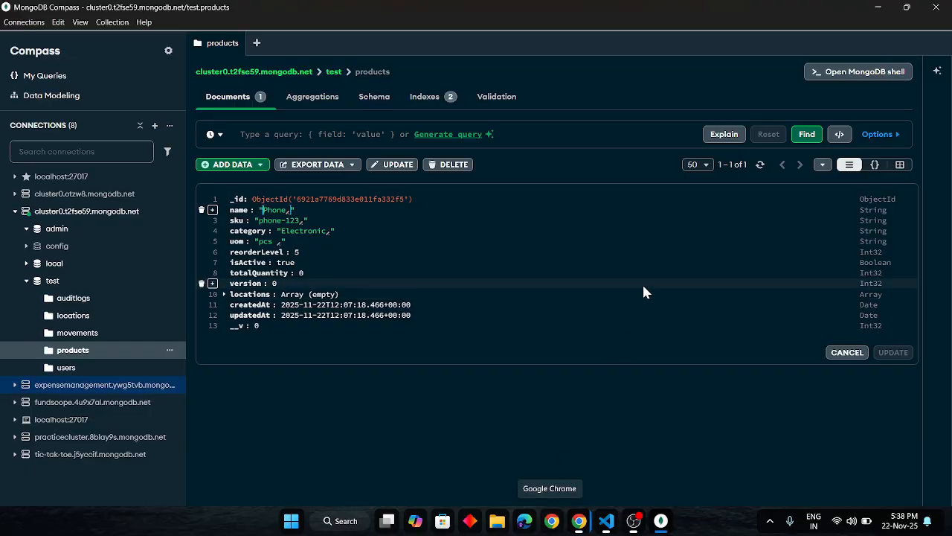
click(761, 165)
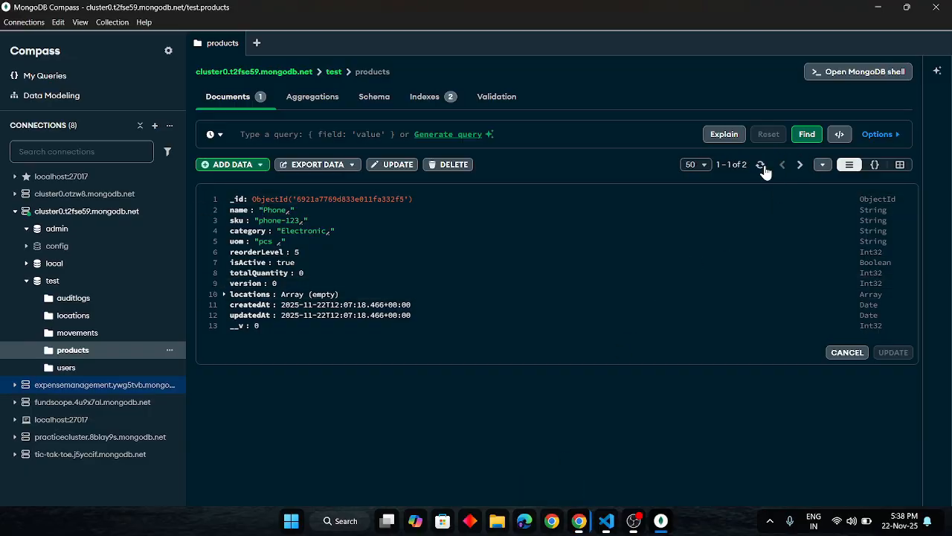
Return to the admin StockMaster window, start a new location and enter "Main Sho[" as its name.
key(alt+Tab)
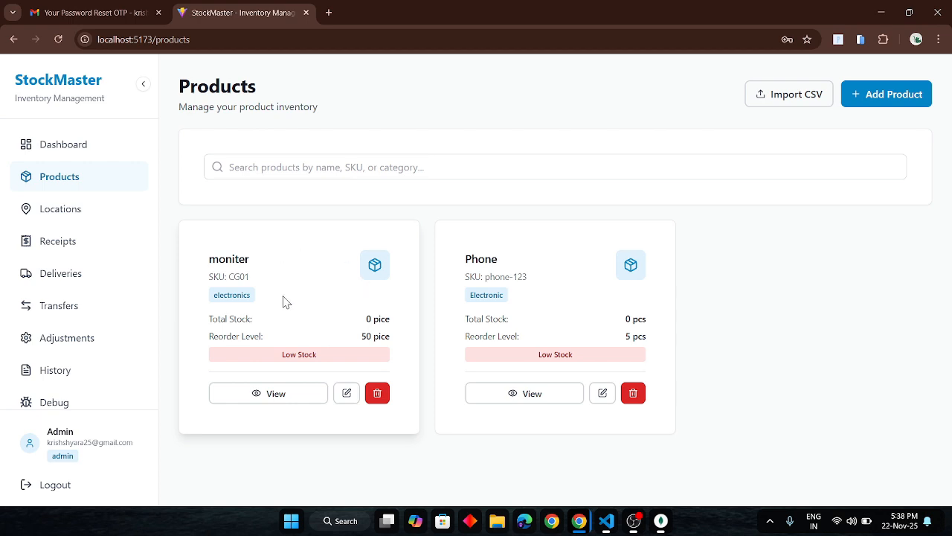
click(81, 224)
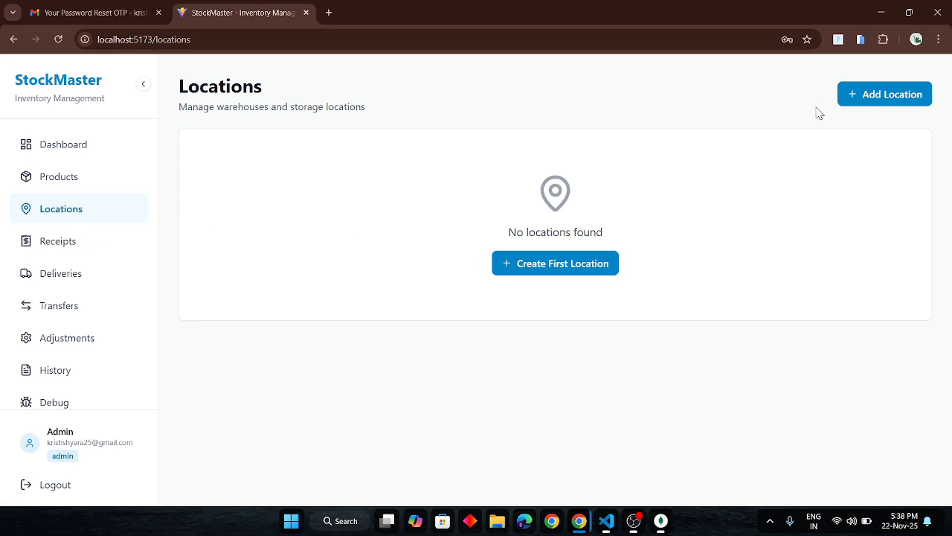
click(868, 96)
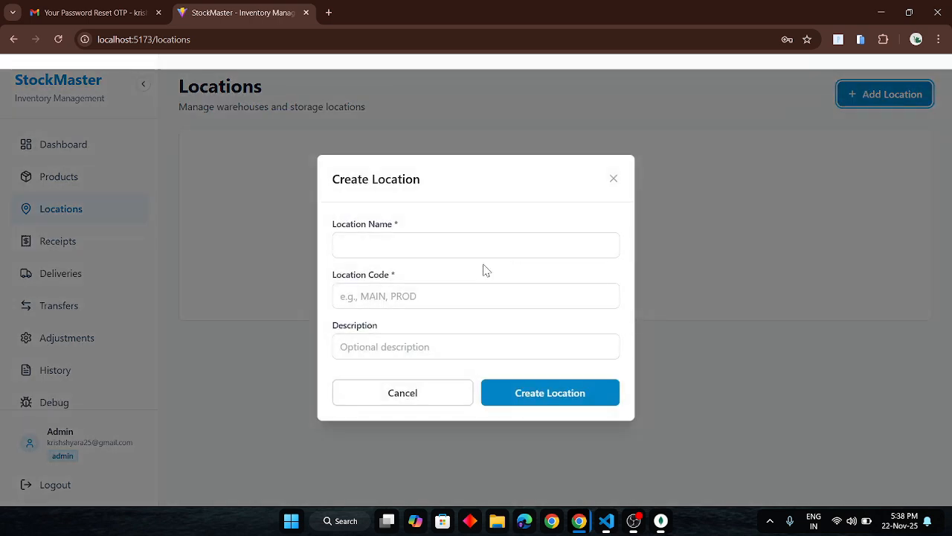
click(434, 247)
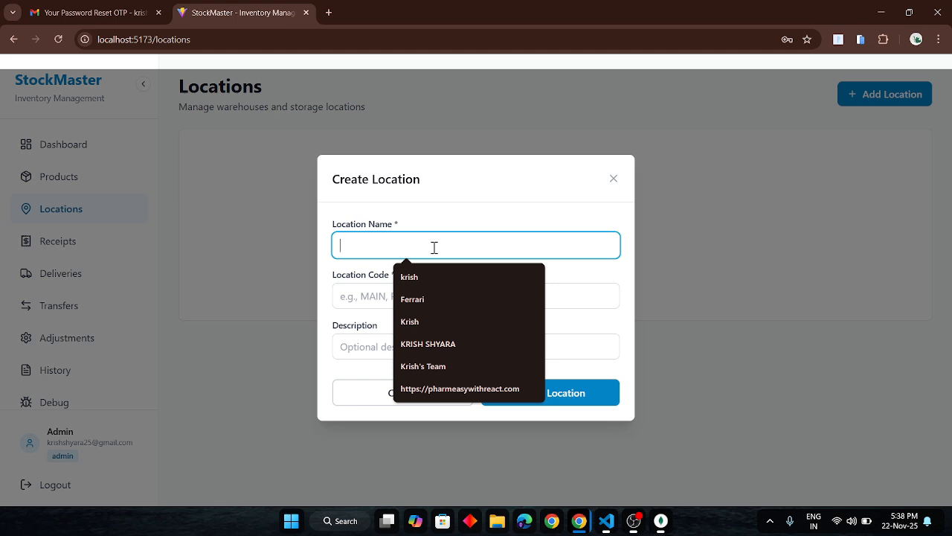
text(Mian)
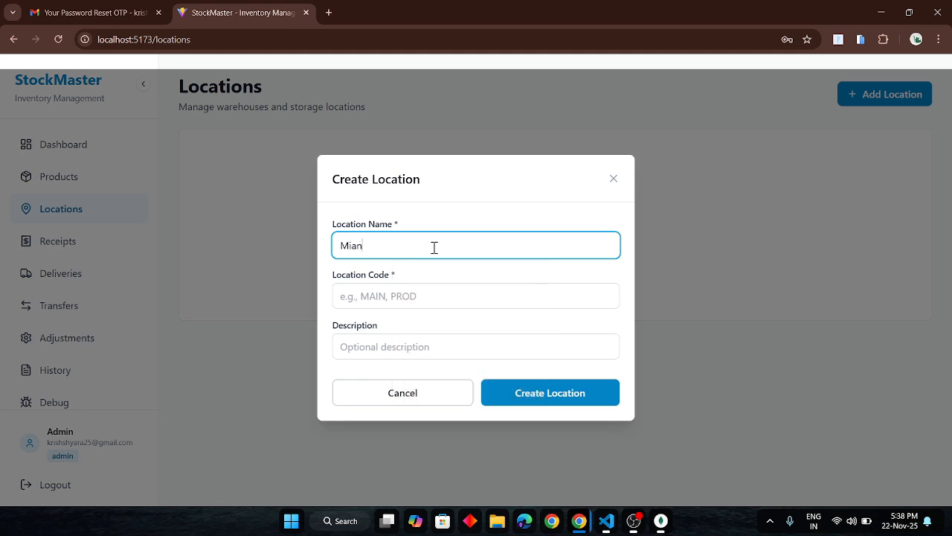
key(BackSpace)
key(BackSpace)
key(BackSpace)
text(ain Sho[)
Give the location code 123 and description "Main shop", correct its name to "Main Shop", and create it.
click(401, 287)
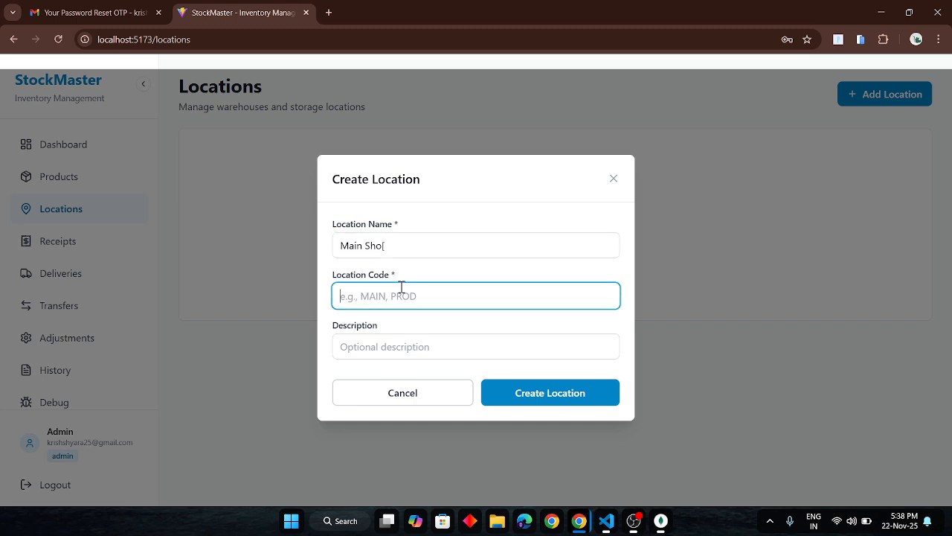
text(123)
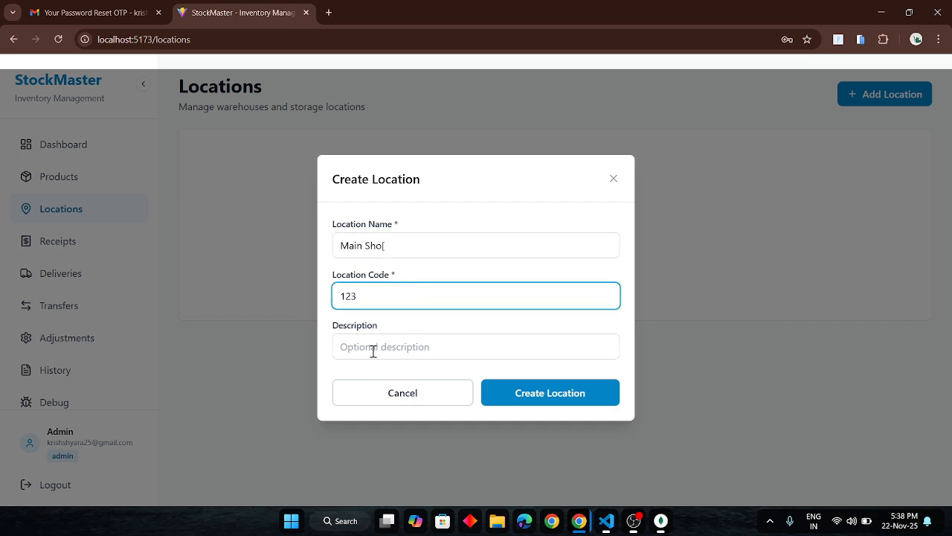
click(374, 351)
text(Main shop)
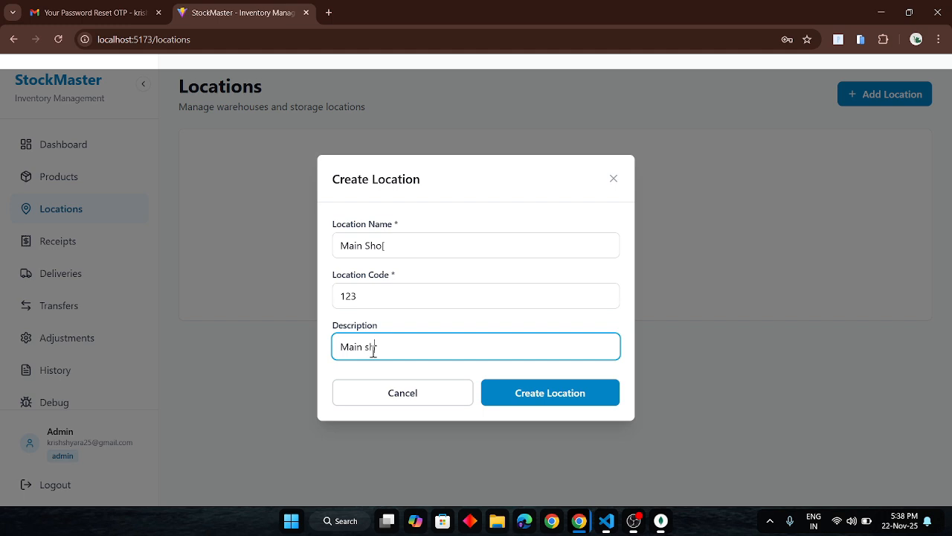
click(402, 233)
click(401, 234)
text(p)
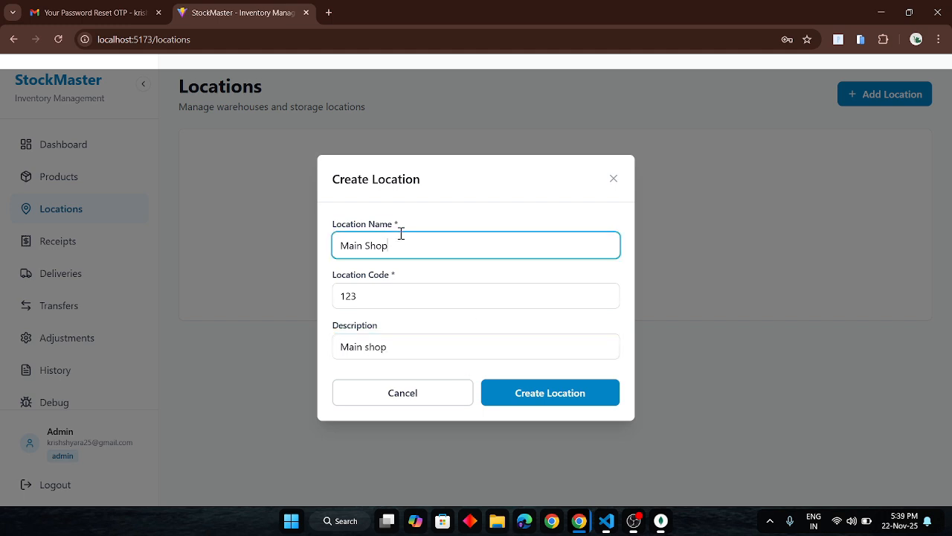
click(549, 398)
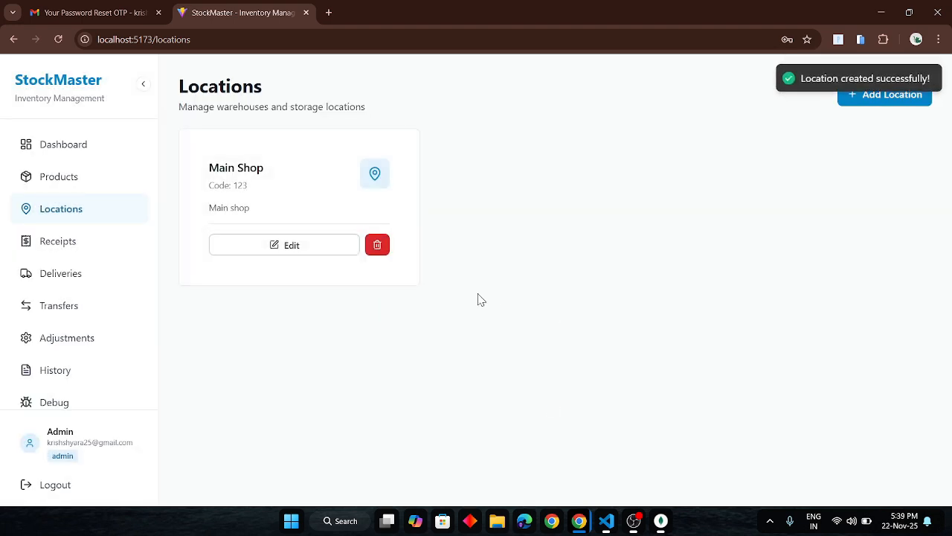
Create a second location named "Godown" with code 234 and description "godown".
click(846, 100)
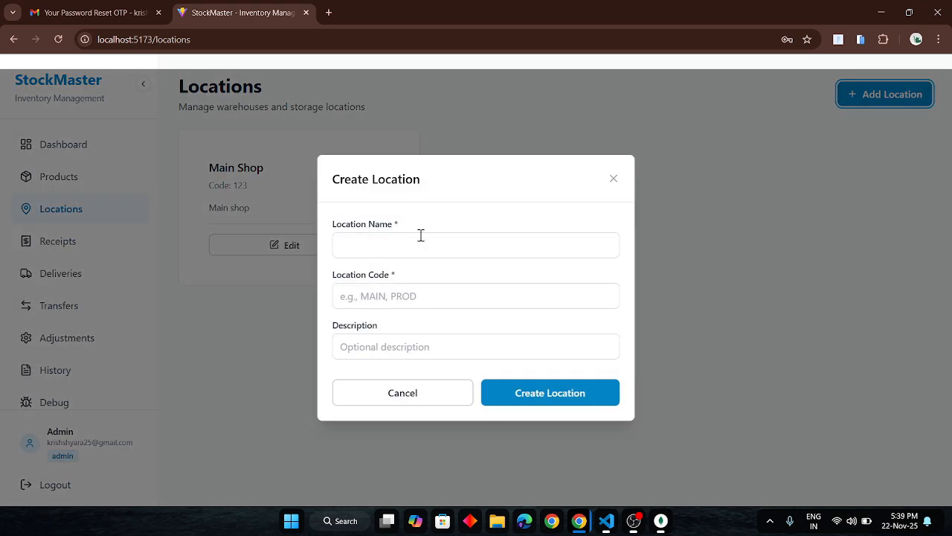
click(389, 256)
text(Godown)
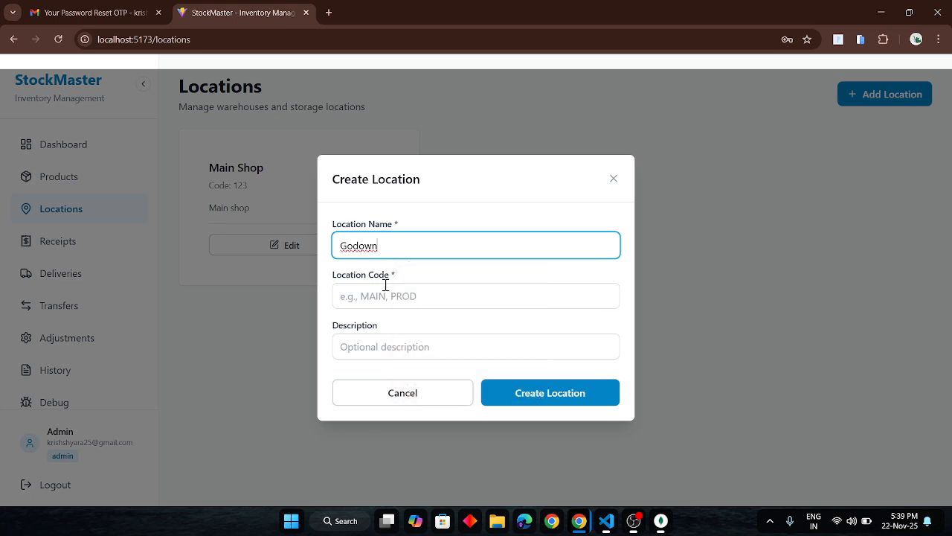
click(386, 286)
text(234)
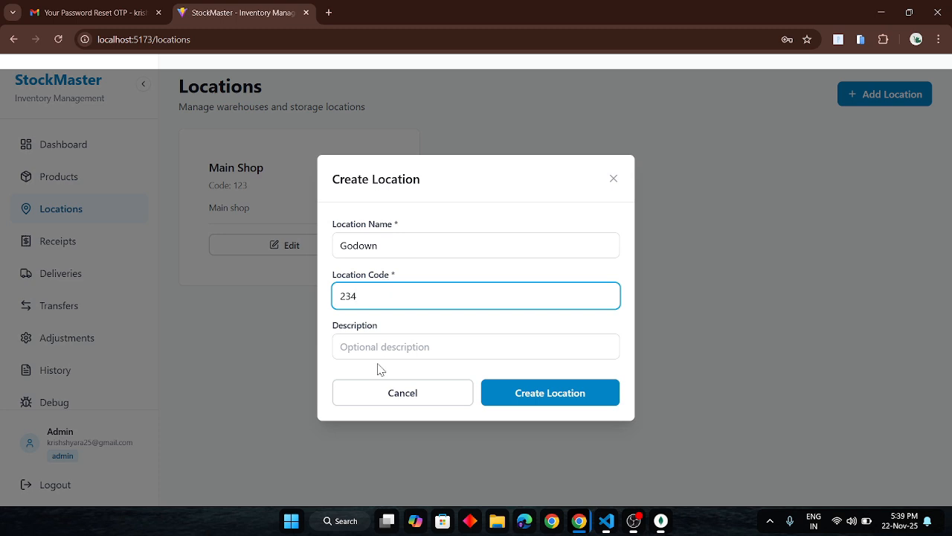
click(398, 346)
text(dog)
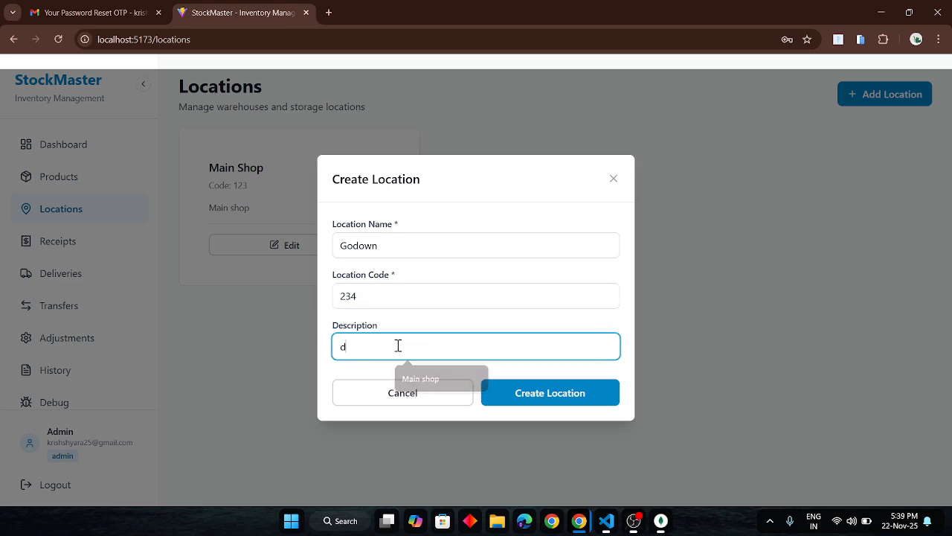
key(BackSpace)
key(BackSpace)
key(BackSpace)
text(godown)
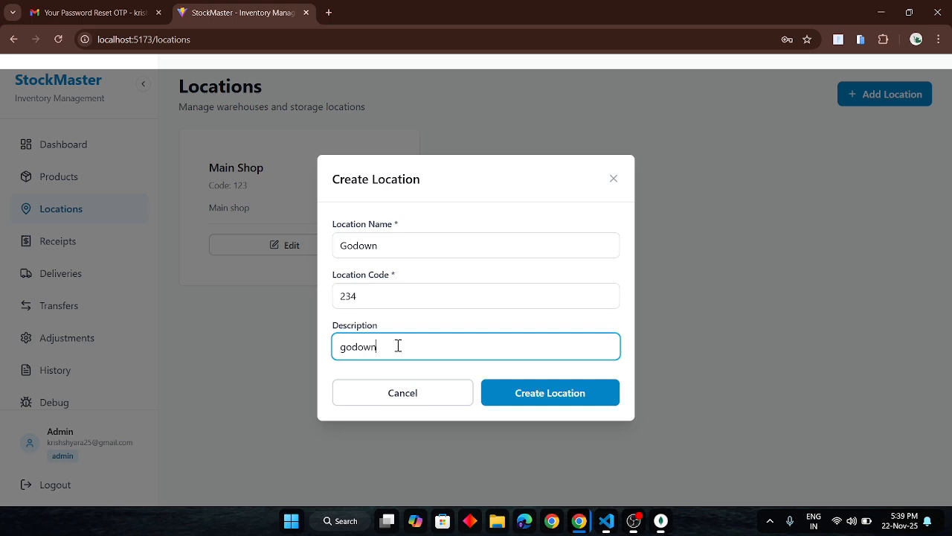
click(551, 396)
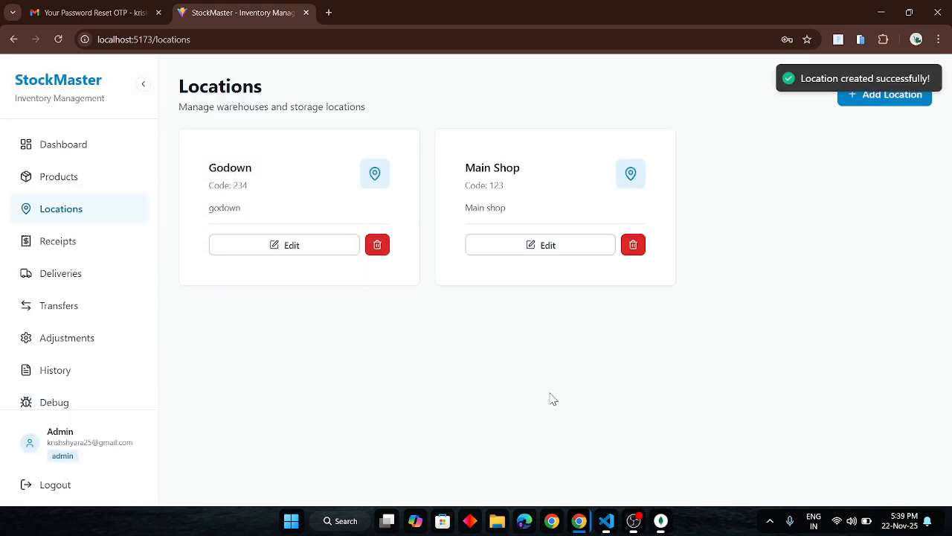
Check the new locations in MongoDB Compass's test.locations collection, and on the Locations page in the incognito staff window.
key(alt+Tab)
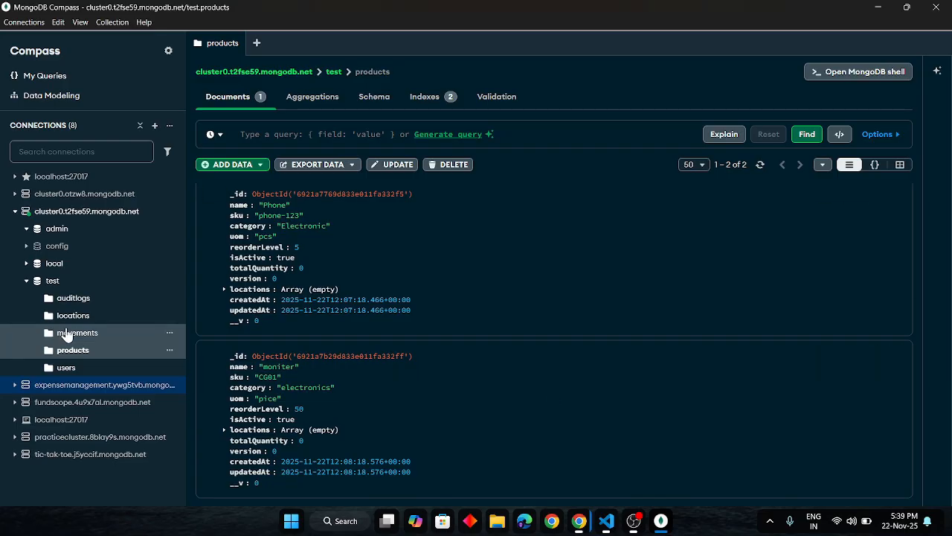
click(75, 318)
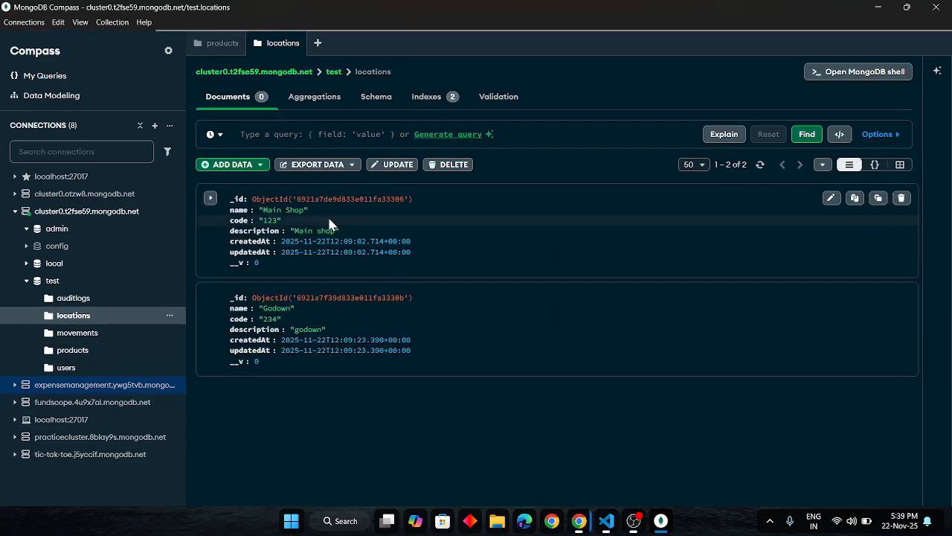
key(alt+Tab)
key(alt+Tab)
key(alt+Tab)
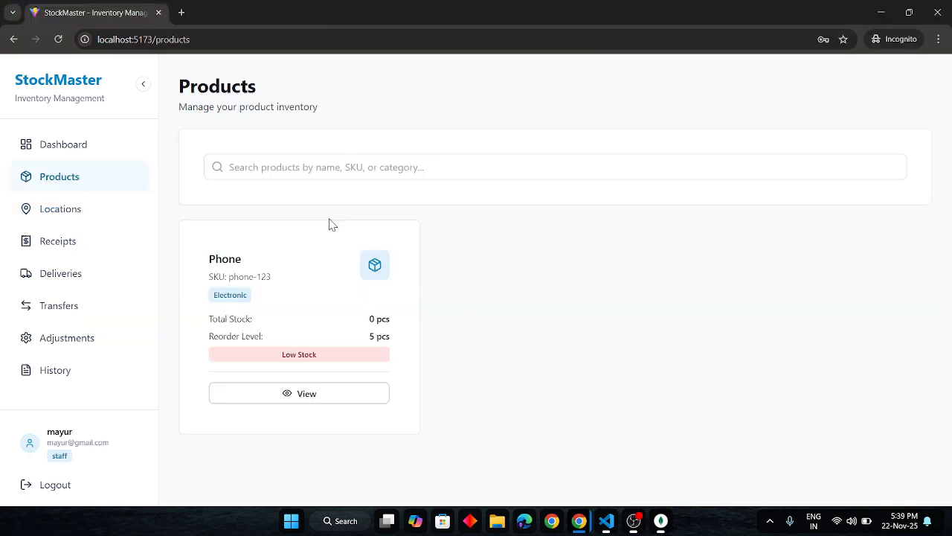
click(67, 223)
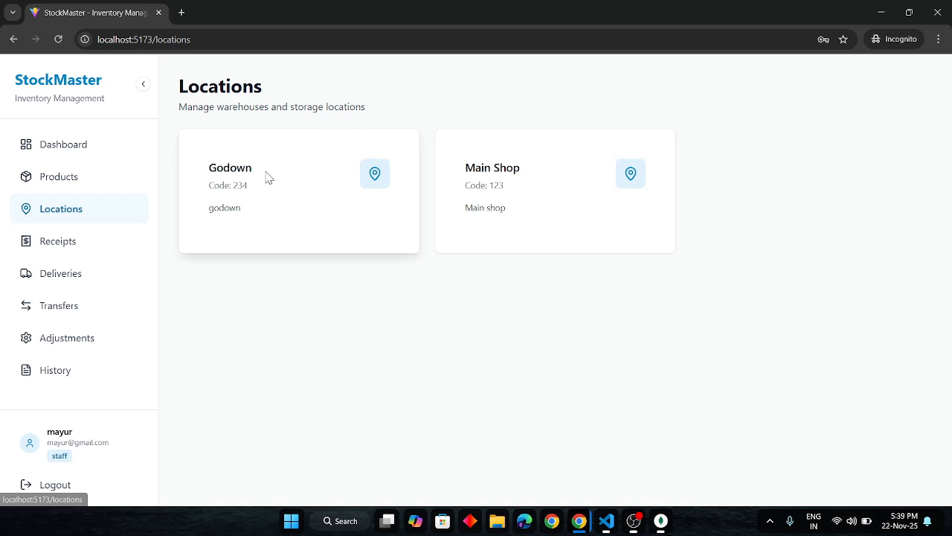
drag(211, 173, 287, 172)
Return to the admin window, view the moniter product's details and open the receipt form for adding stock.
key(alt+Tab)
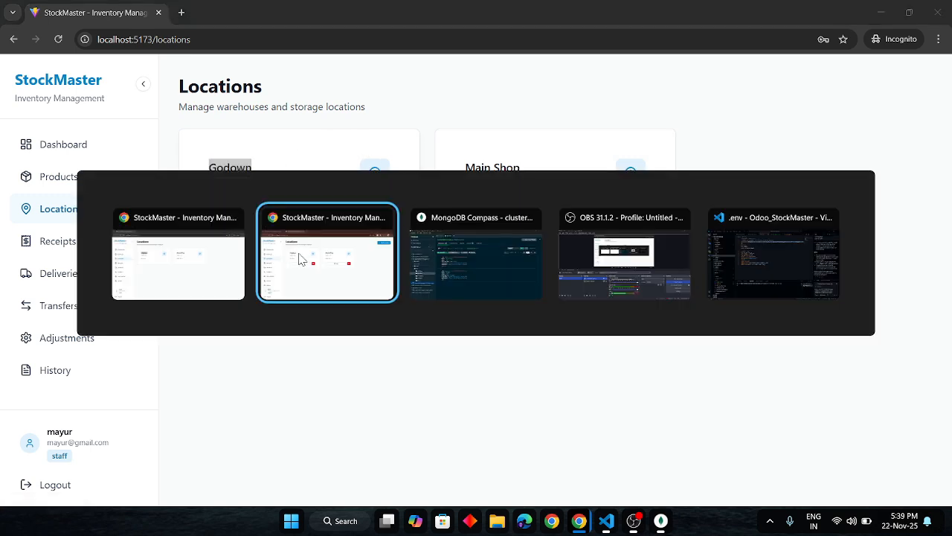
click(48, 186)
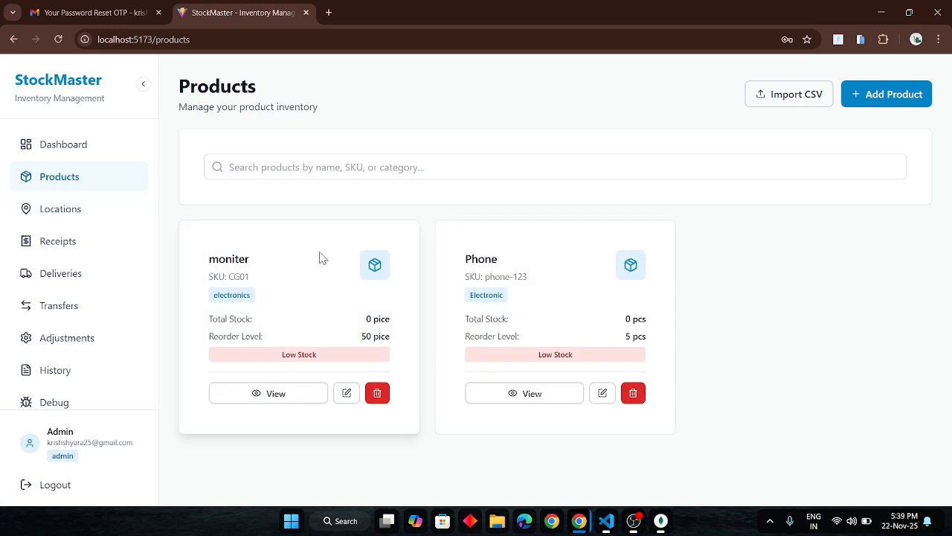
click(278, 395)
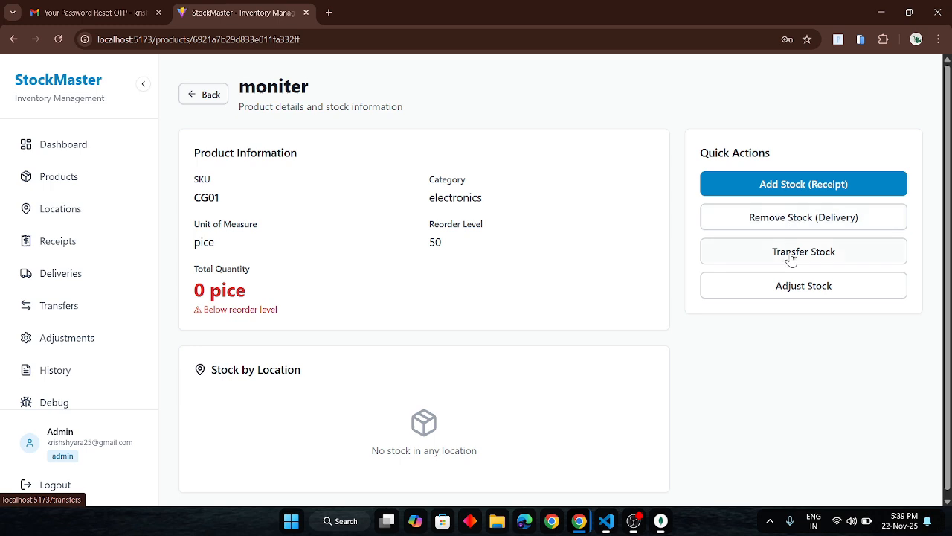
click(764, 187)
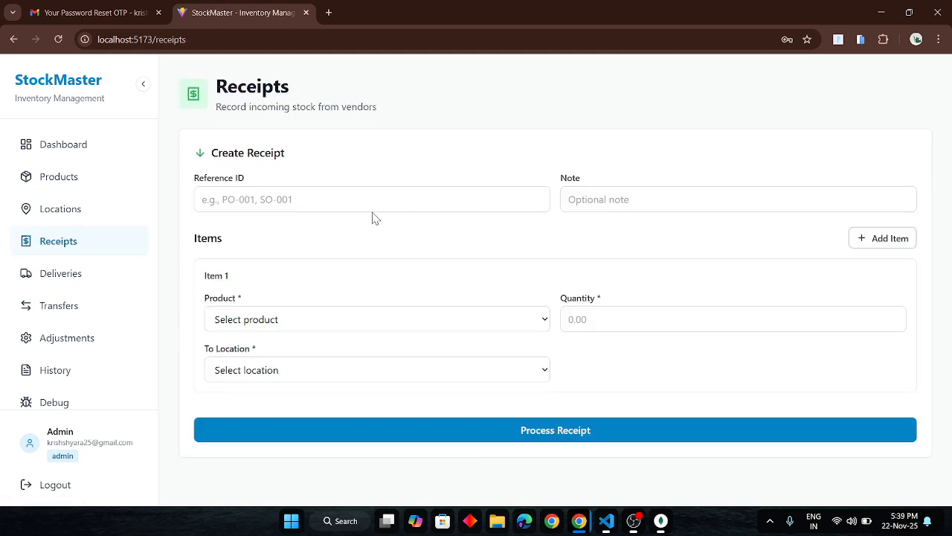
Enter "phone-123" as the receipt's reference ID and "phomen" as its note.
click(293, 205)
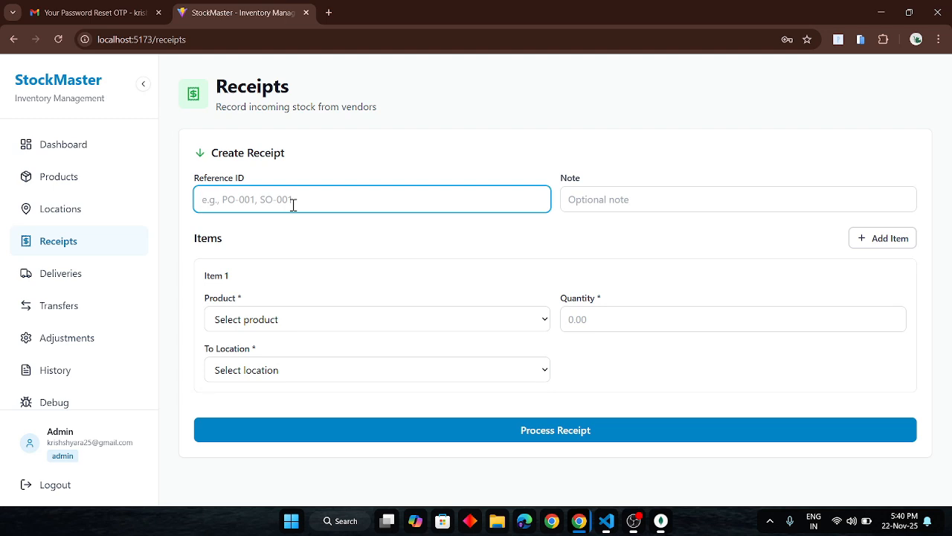
text(phone-123)
click(599, 205)
text(phomen)
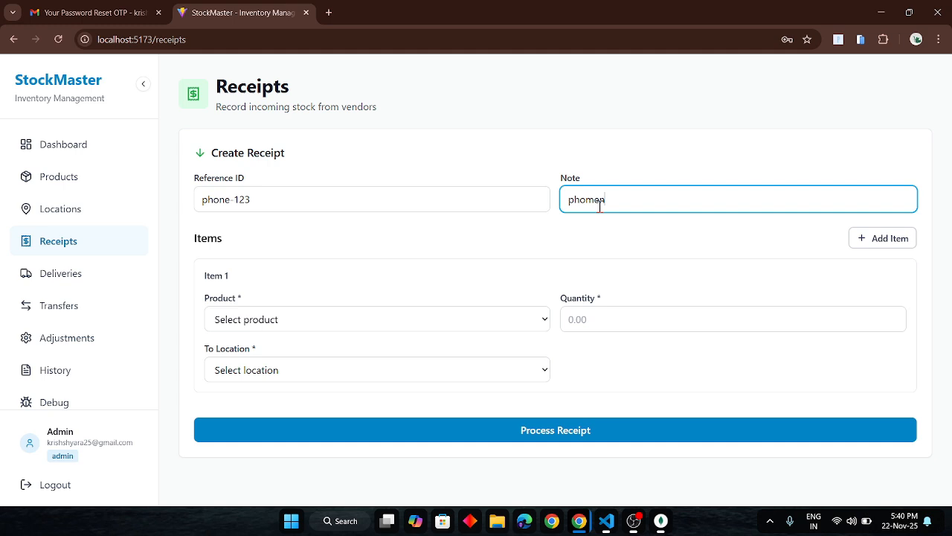
Set receipt item 1 to product Phone (phone-123), quantity 200, destination Main Shop (123), and process the receipt.
click(336, 319)
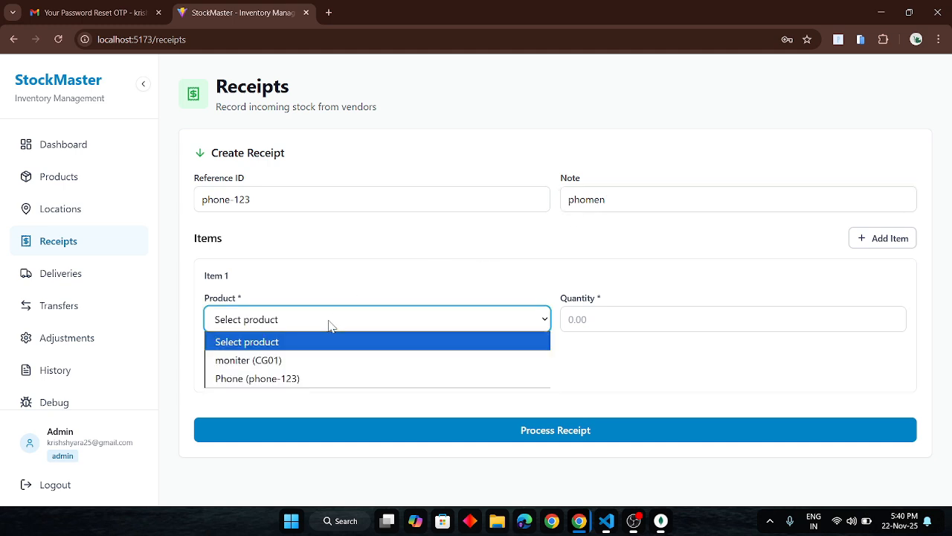
click(253, 379)
click(594, 319)
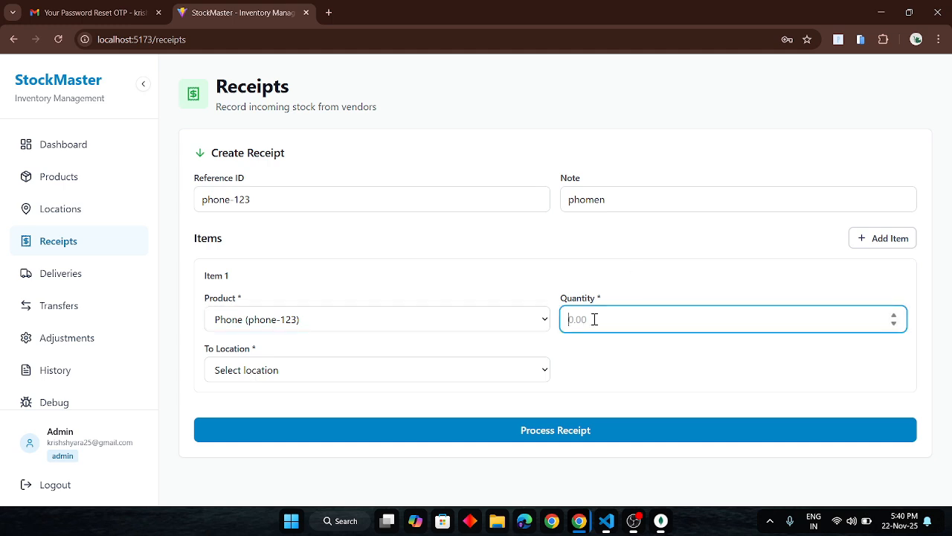
text(200)
click(485, 365)
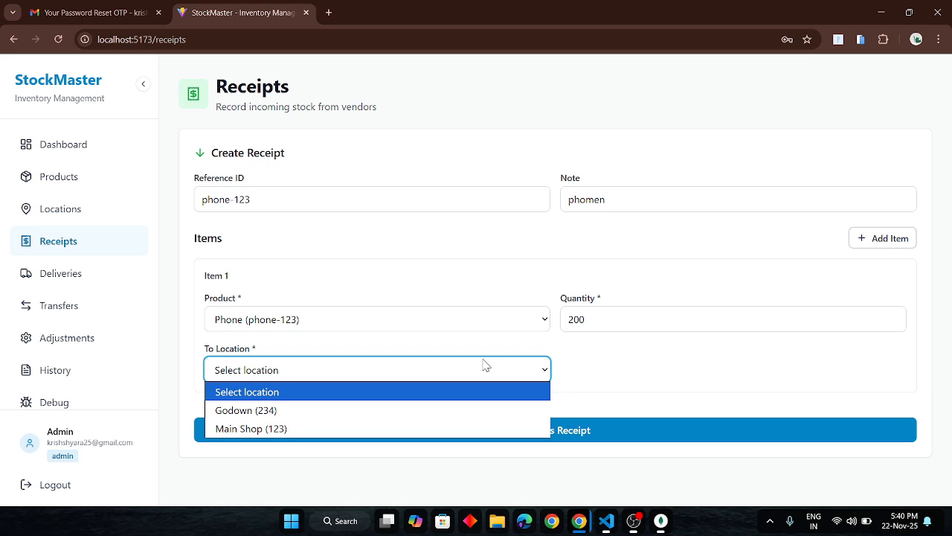
click(346, 430)
click(458, 431)
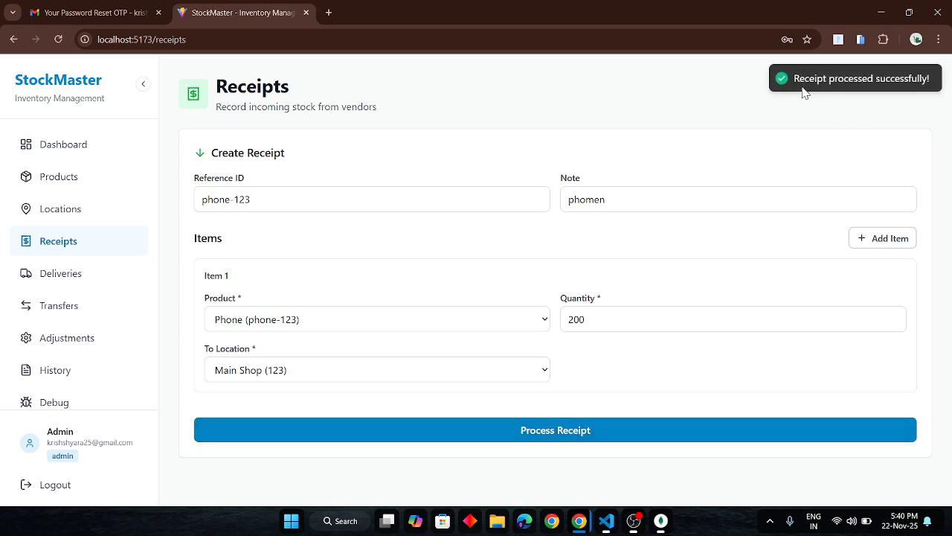
Check both products' stock and reorder levels on the Products page, and view the Dashboard overview.
click(56, 192)
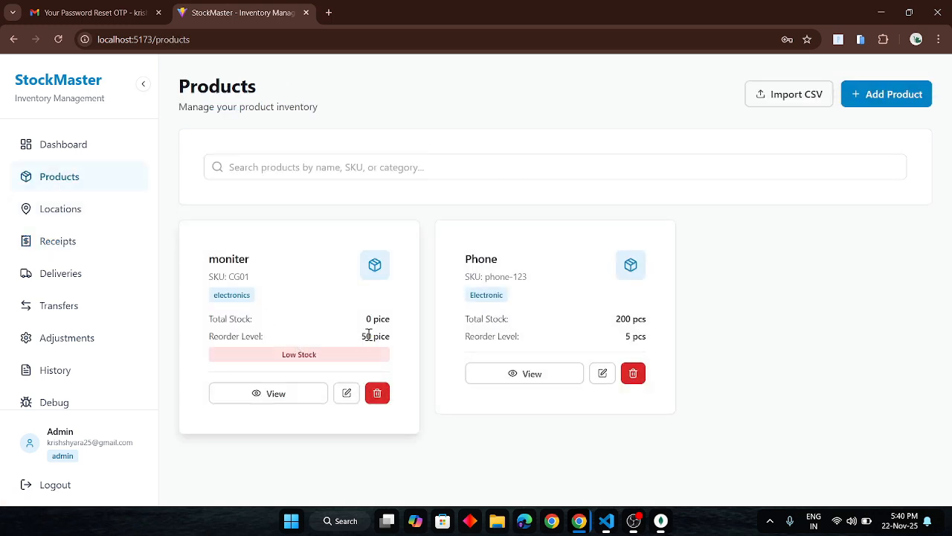
drag(368, 335, 416, 336)
click(630, 324)
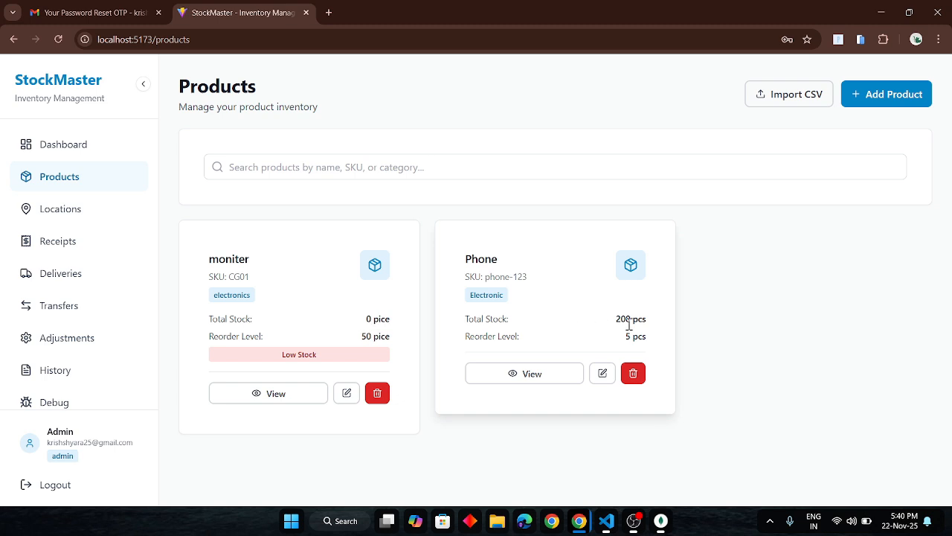
drag(616, 321, 659, 325)
click(67, 146)
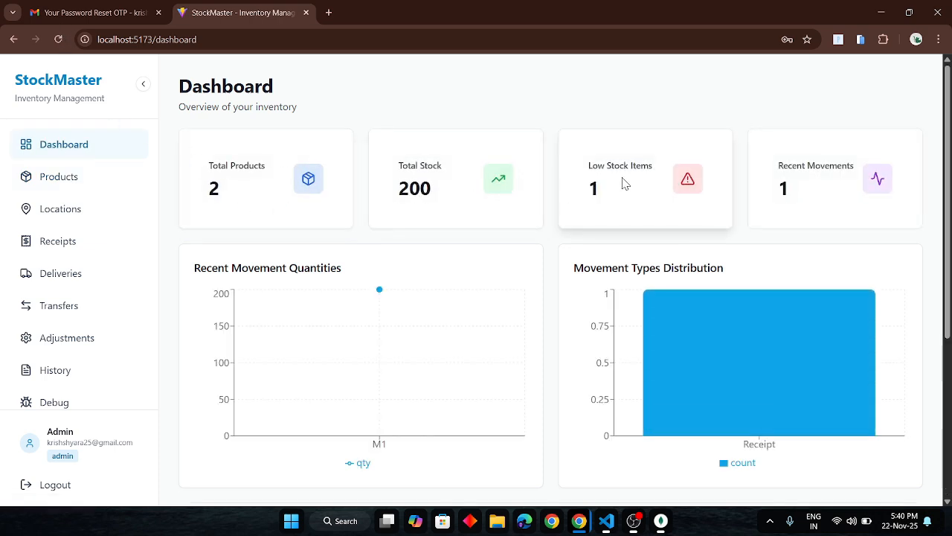
Review the Dashboard's movement charts, Low Stock Alert table and Recent Movements list.
scroll(822, 203, down, 1)
scroll(750, 298, down, 1)
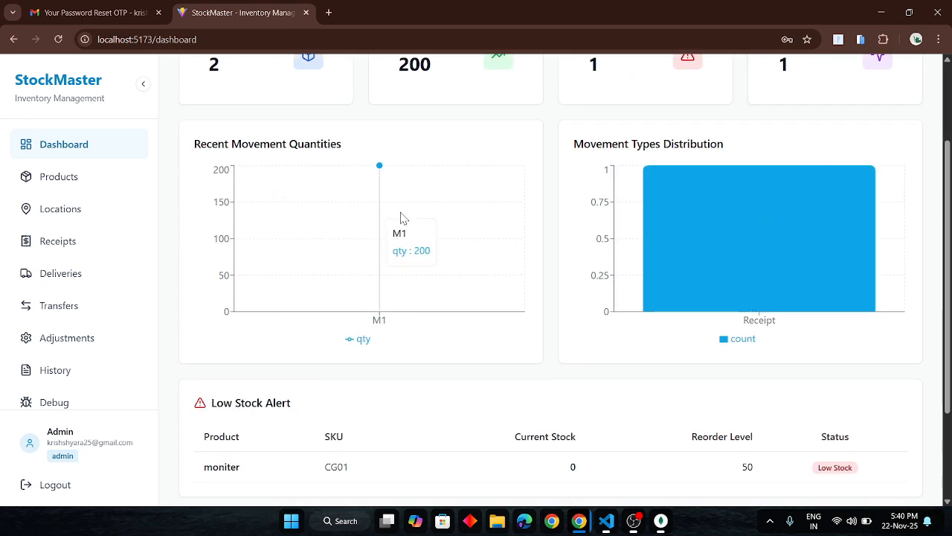
scroll(400, 217, down, 1)
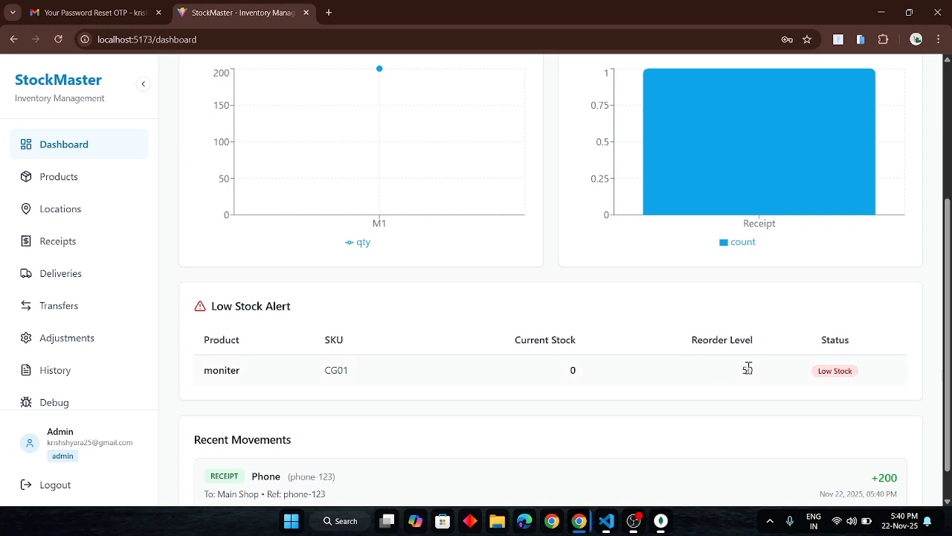
scroll(749, 367, down, 1)
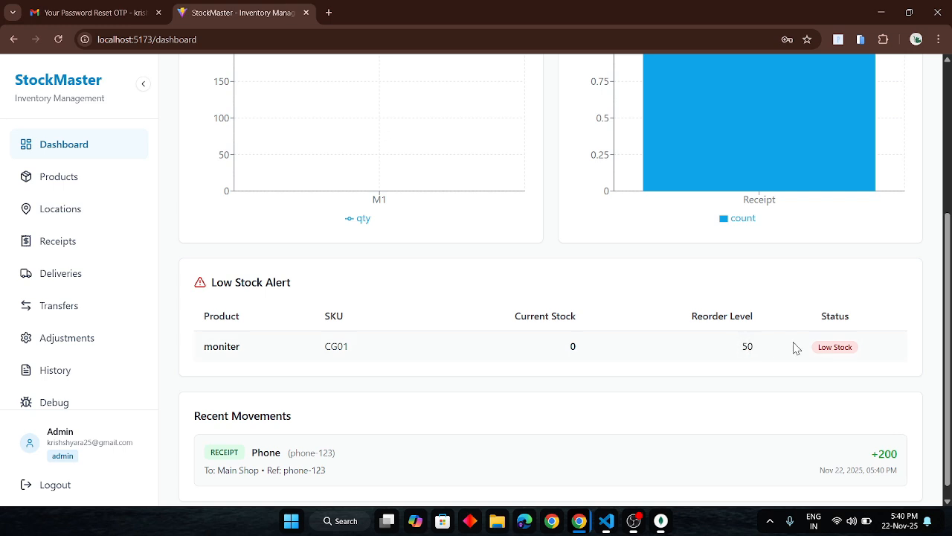
scroll(796, 348, down, 1)
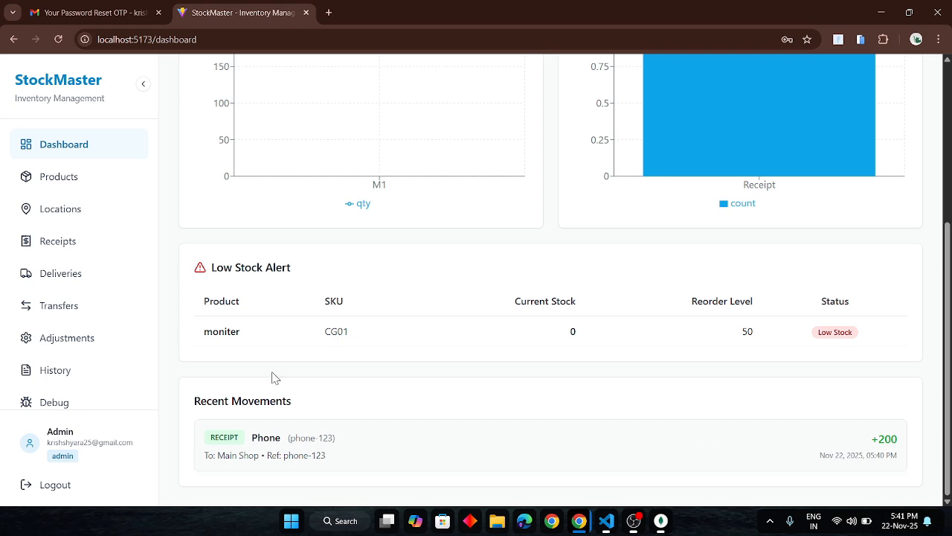
Start a new stock receipt with reference ID "phone-123" and the note "recipt".
click(59, 246)
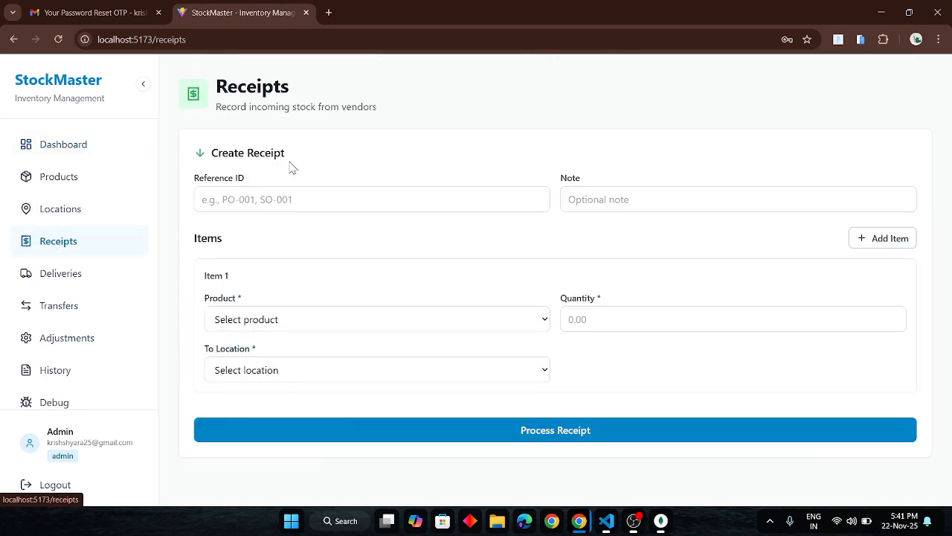
click(255, 195)
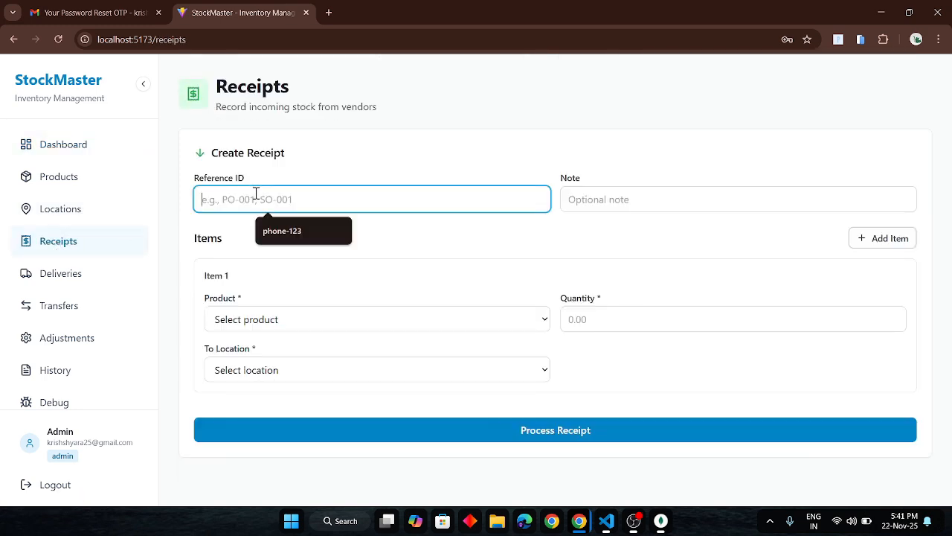
click(302, 230)
click(642, 202)
text(recipt)
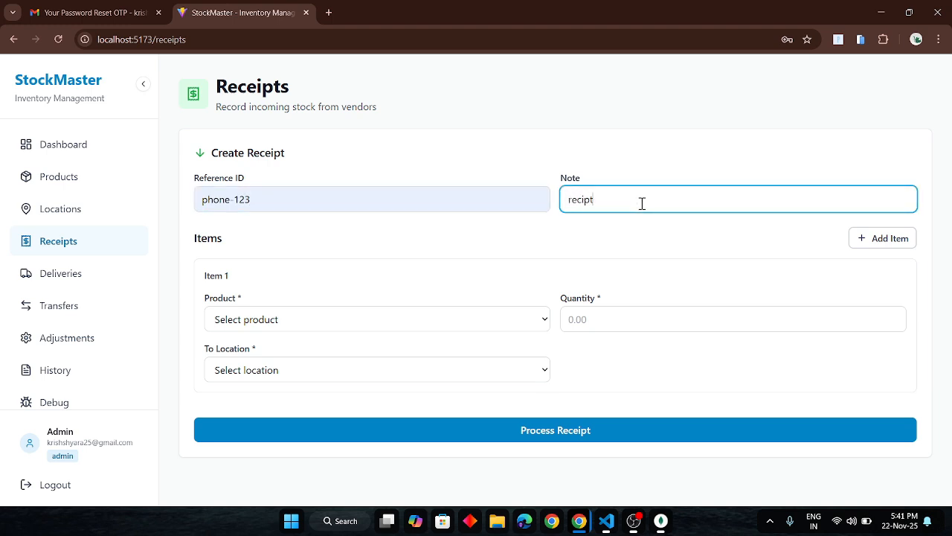
Set receipt item 1 to Phone (phone-123), quantity 200, into Main Shop (123), and process the receipt.
click(436, 319)
click(322, 378)
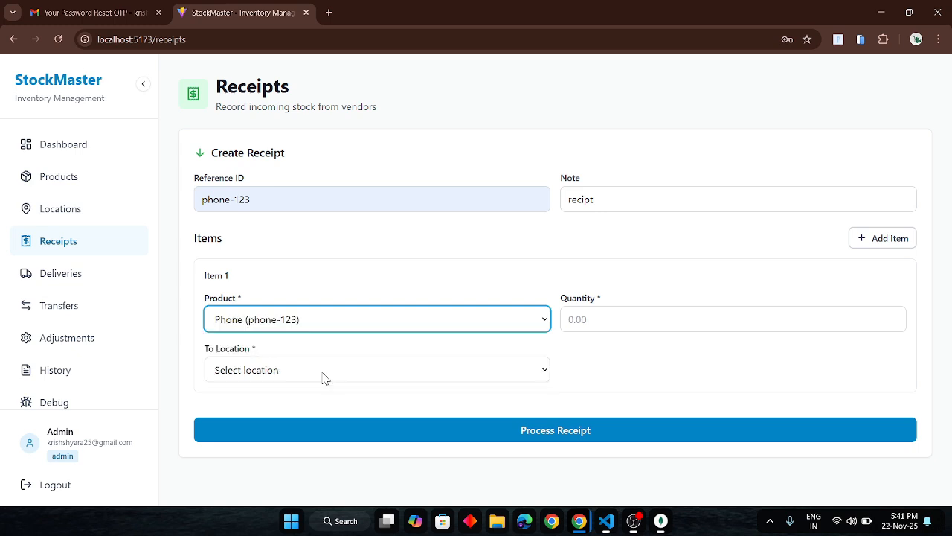
click(612, 315)
text(200)
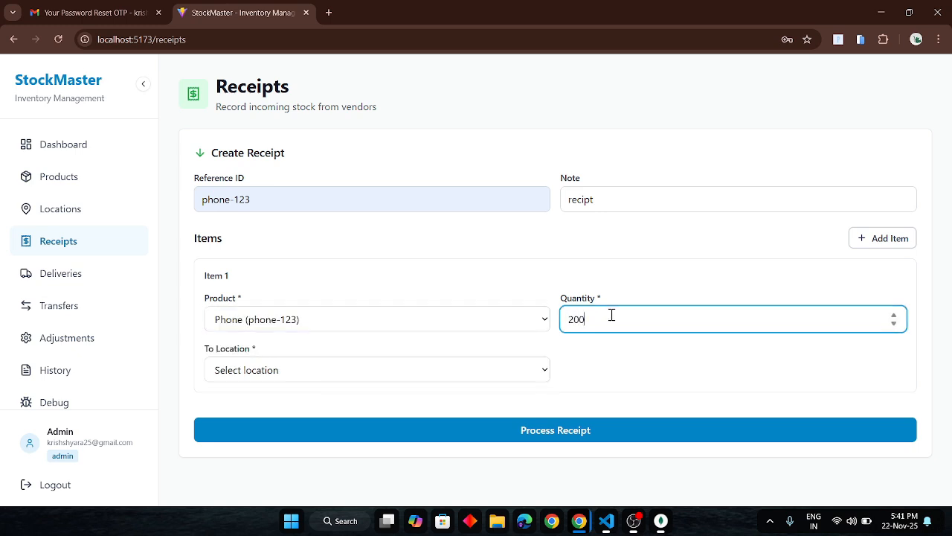
click(496, 373)
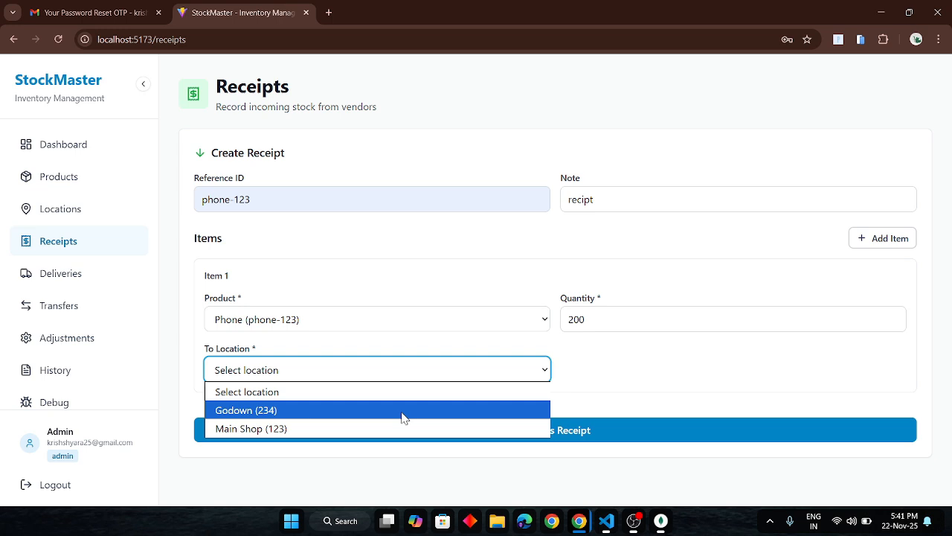
click(384, 439)
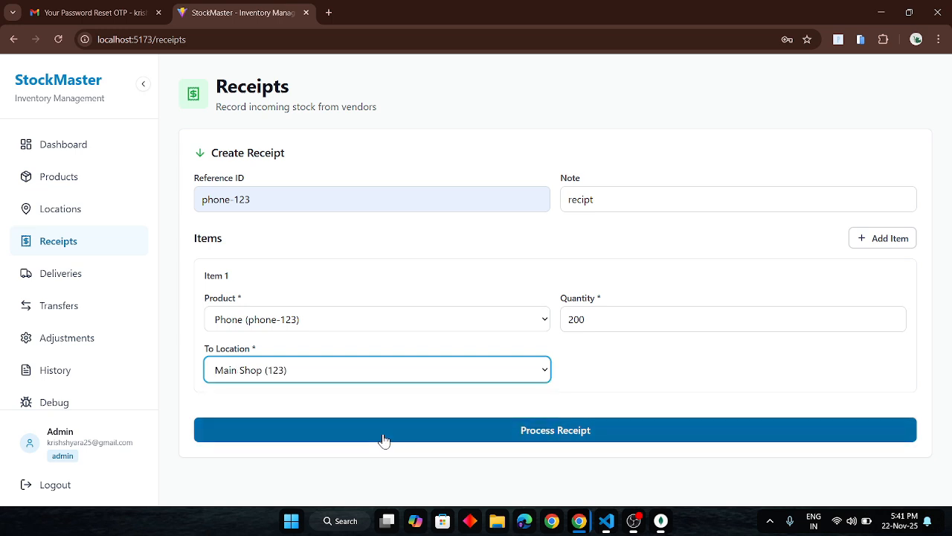
click(472, 431)
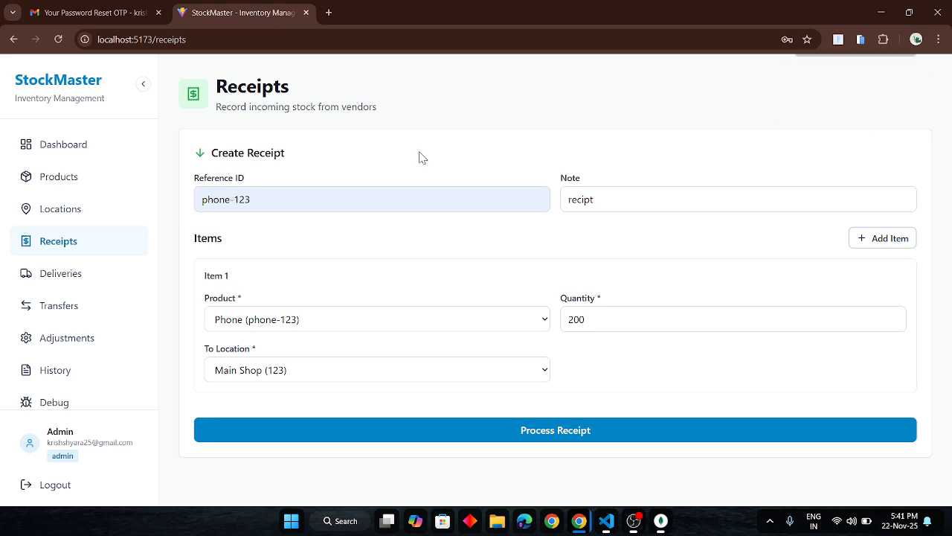
Start a new delivery with reference ID "phone-123" and the note "delicver".
click(68, 280)
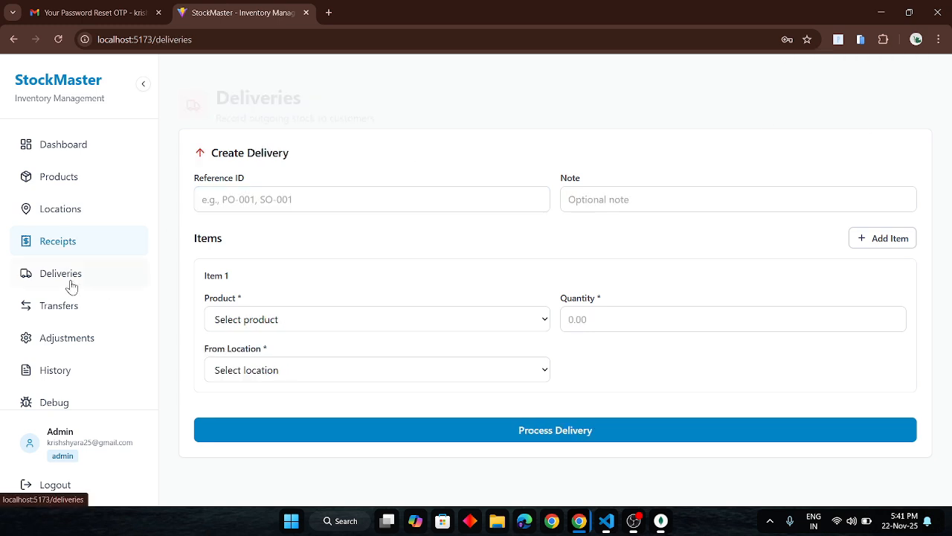
click(242, 201)
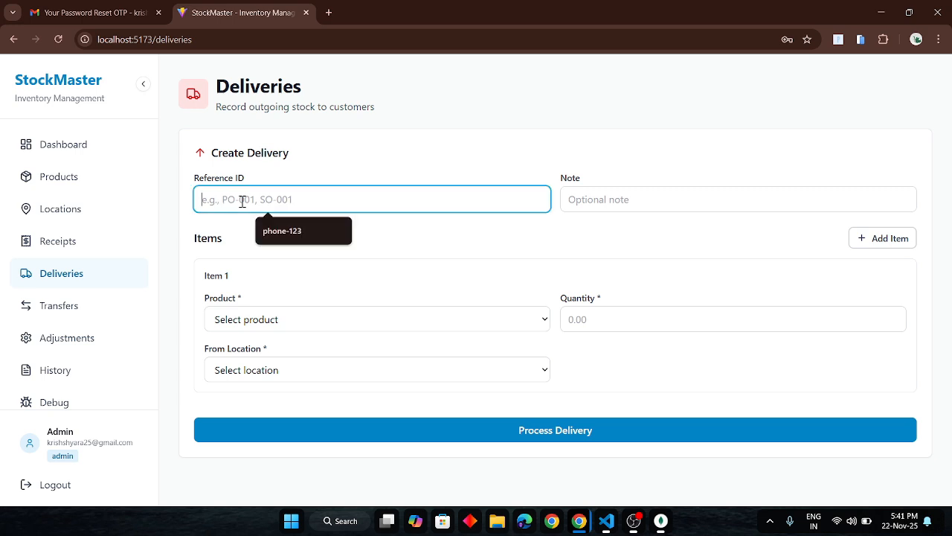
click(303, 232)
click(617, 201)
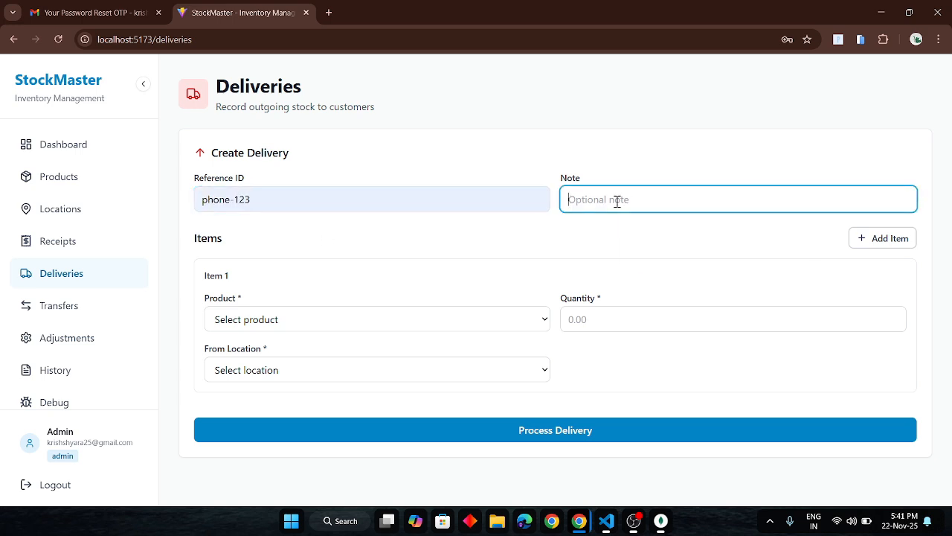
text(delicv)
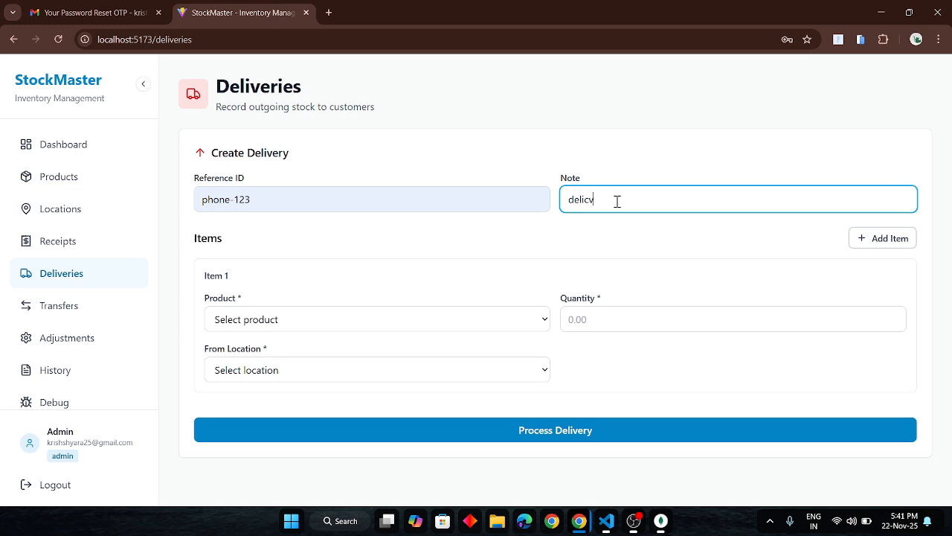
text(er)
Set delivery item 1 to Phone (phone-123), quantity 100, from Main Shop (123), and process the delivery.
click(322, 327)
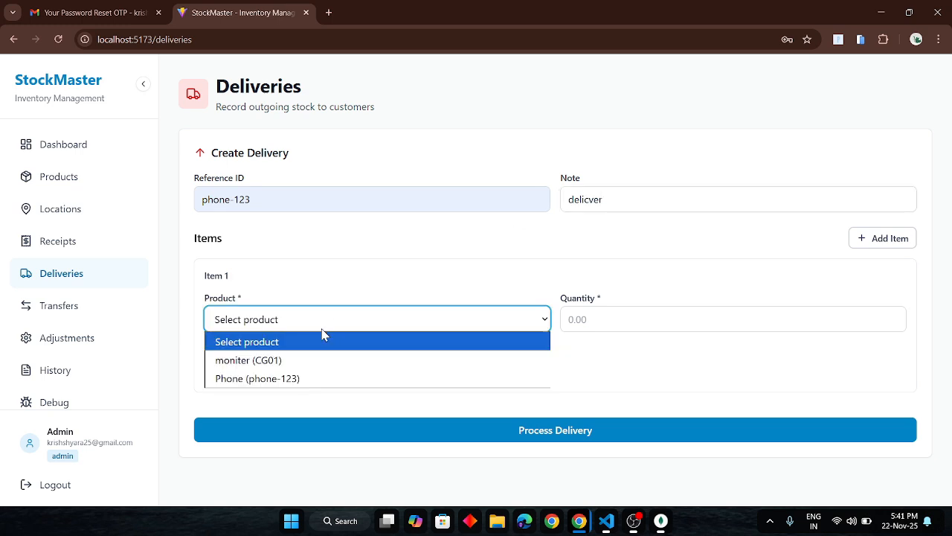
click(252, 379)
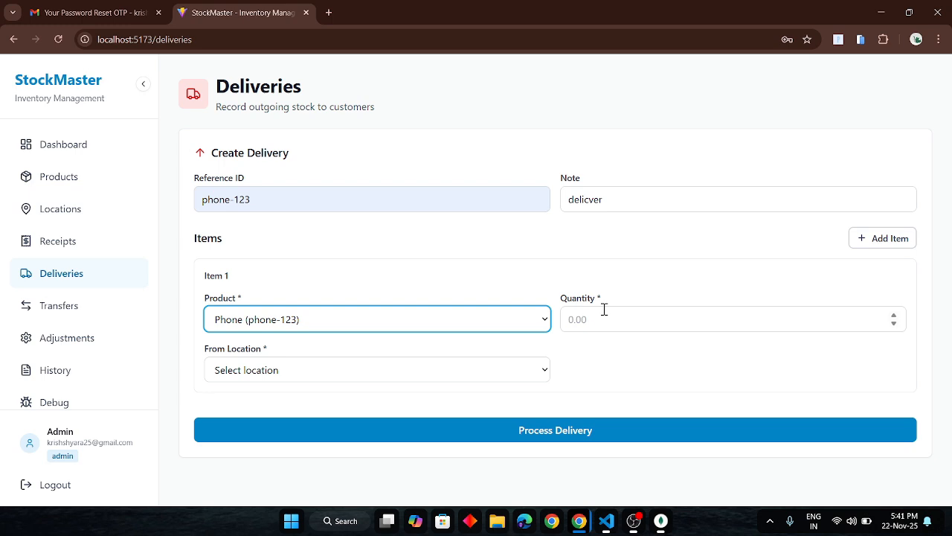
click(605, 322)
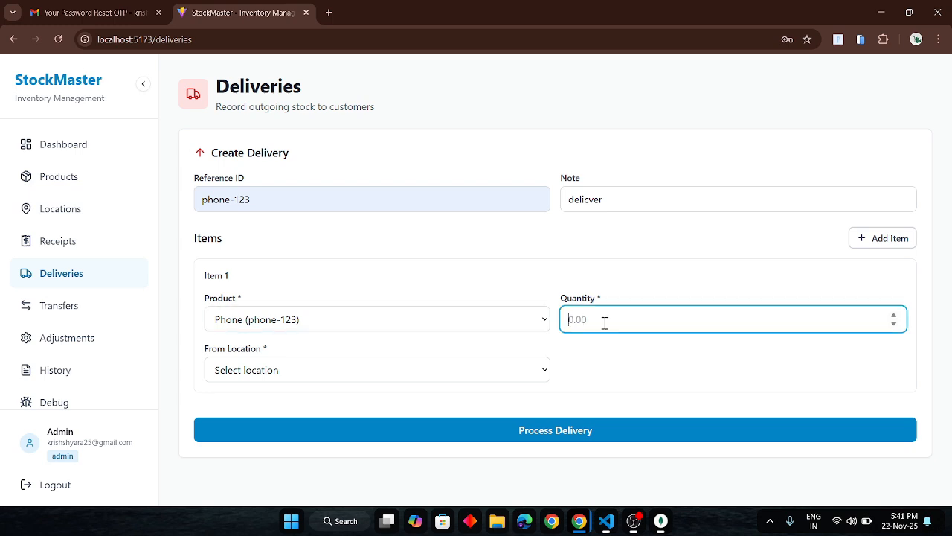
text(100)
click(446, 374)
click(317, 429)
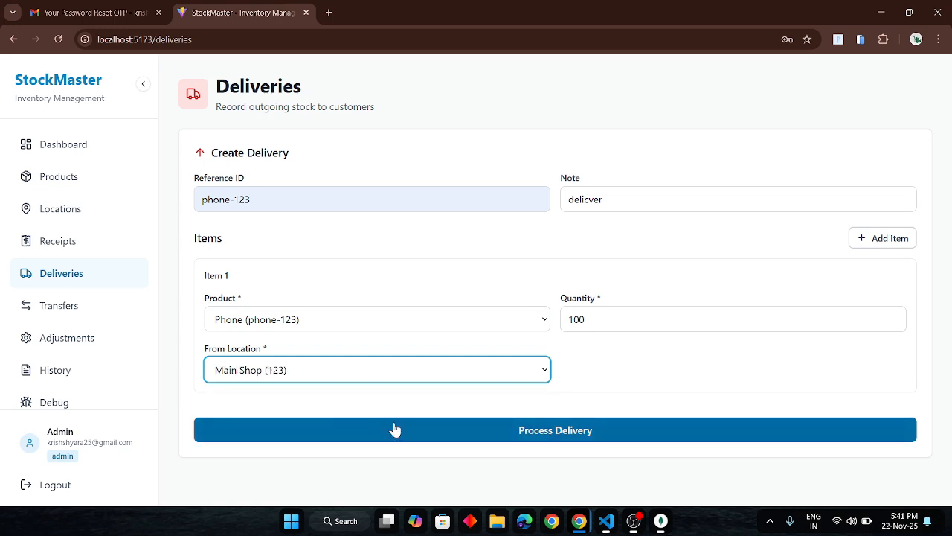
click(399, 429)
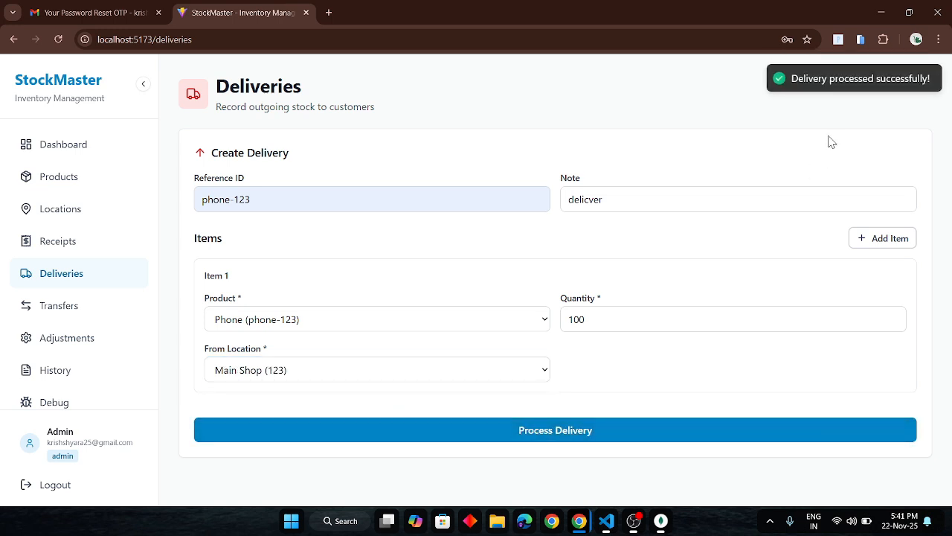
Start a new stock transfer with reference ID "phone-123" and the note "phomen".
click(46, 321)
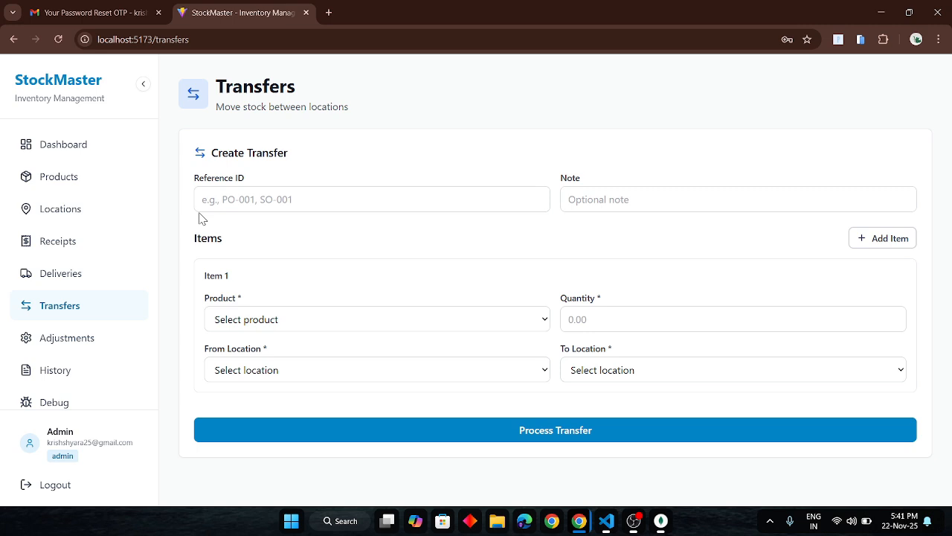
click(245, 202)
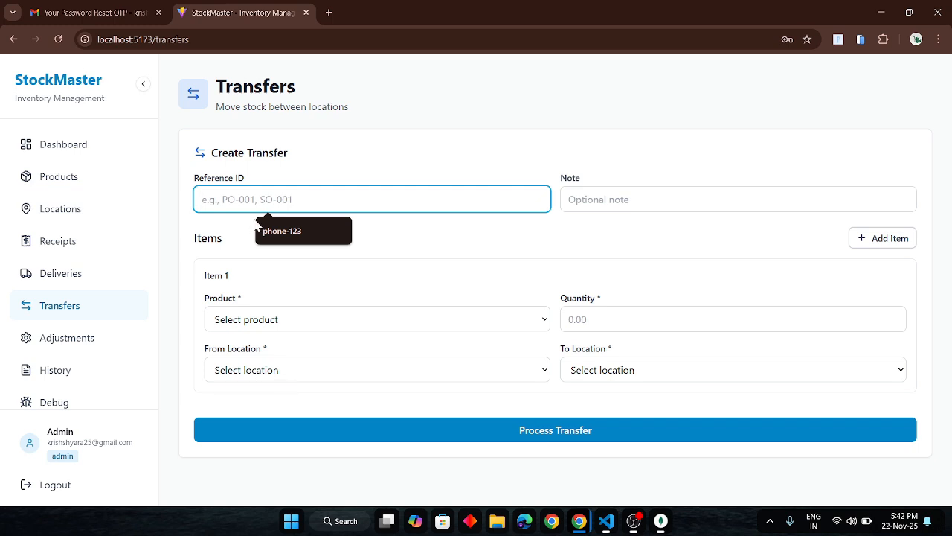
click(283, 238)
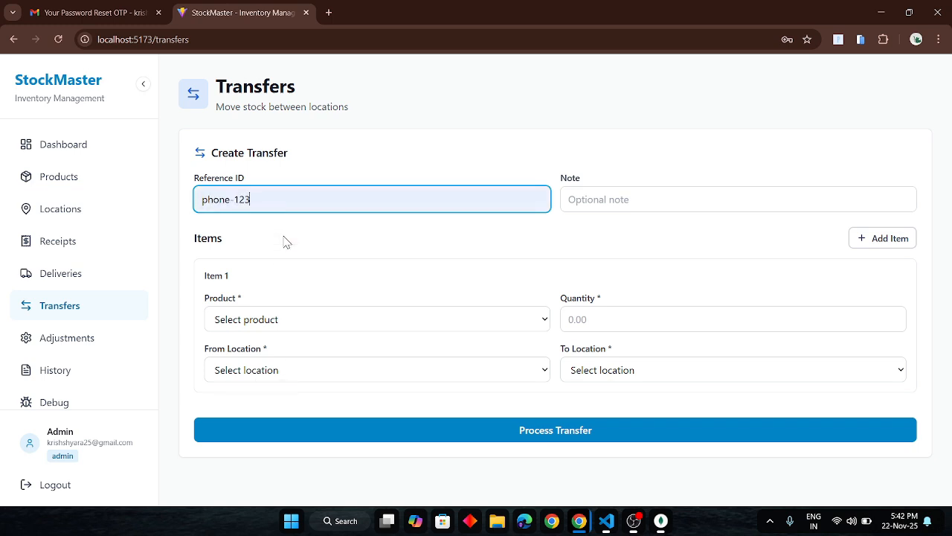
click(610, 196)
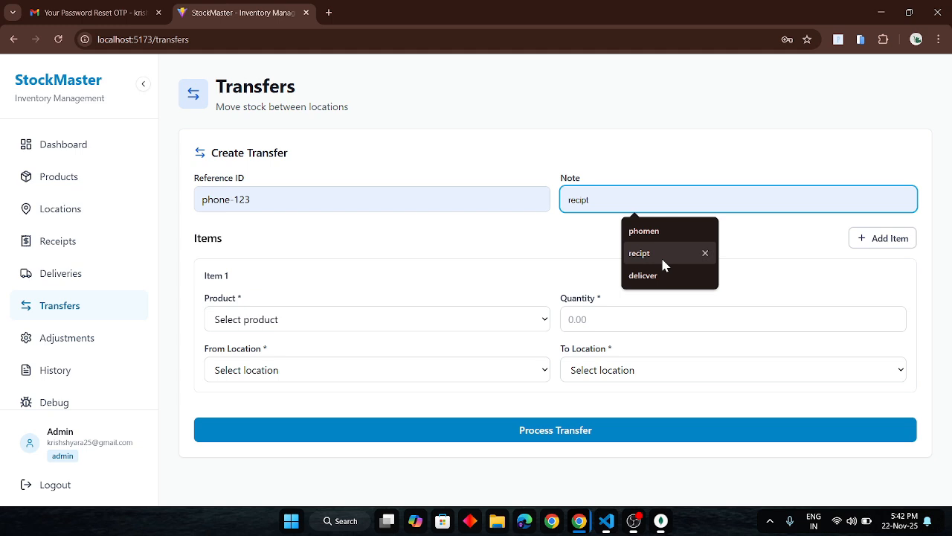
click(658, 230)
Try to transfer 300 units of moniter (CG01) from Main Shop (123) to Godown (234).
click(504, 323)
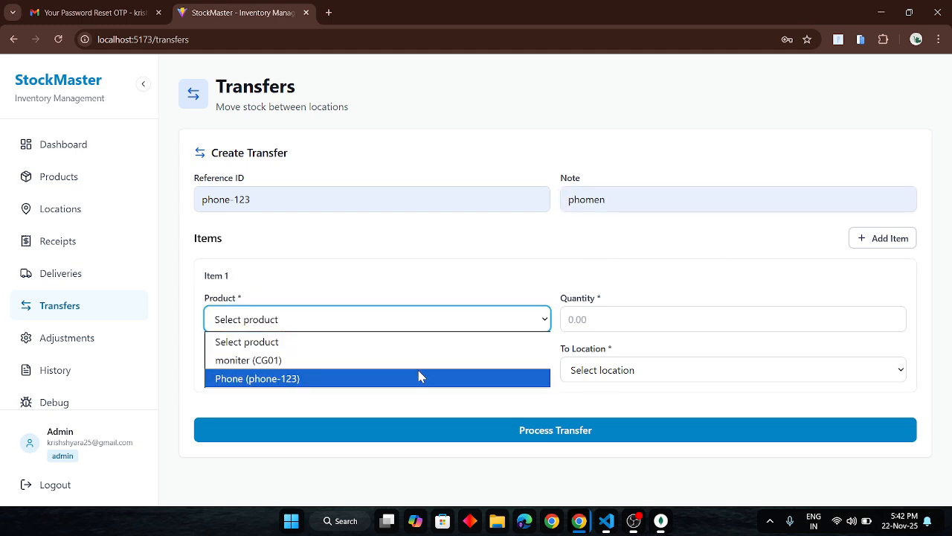
click(431, 362)
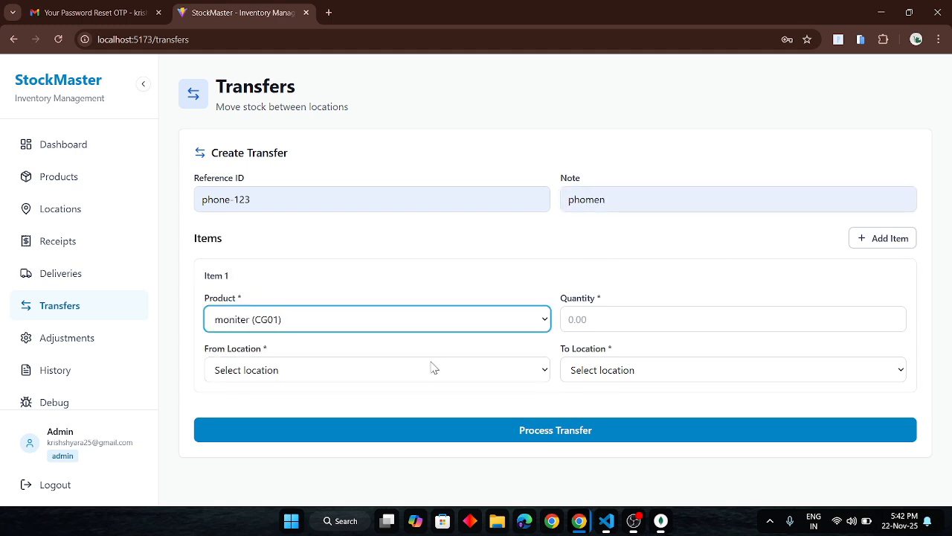
click(606, 313)
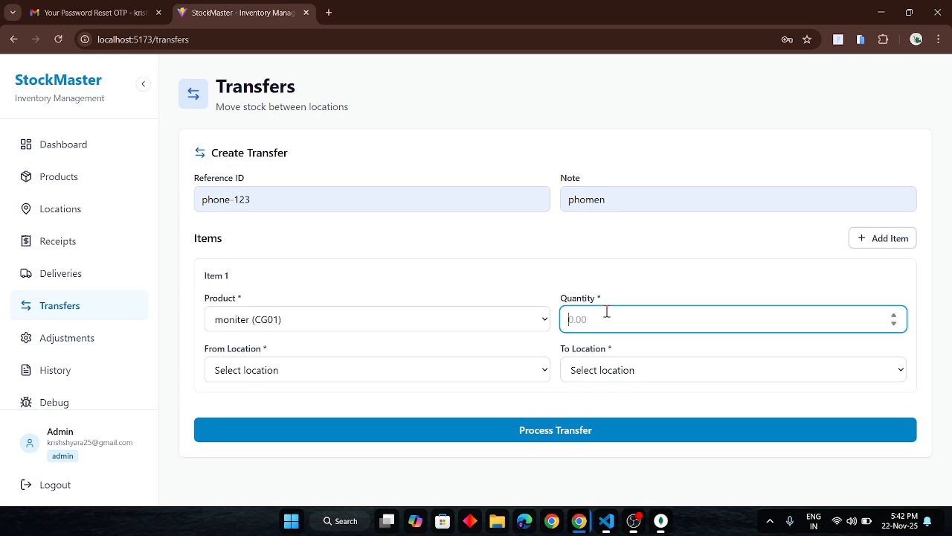
text(300)
click(533, 377)
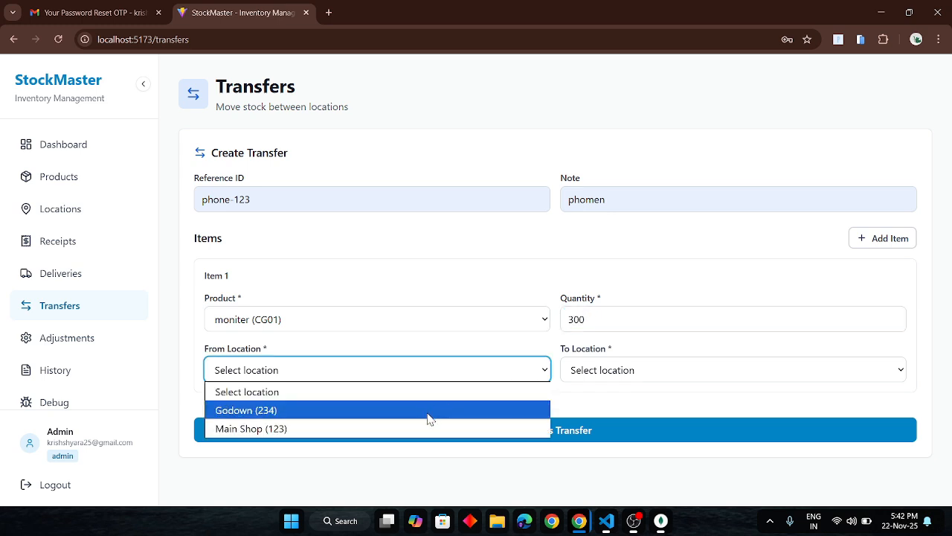
click(408, 430)
click(630, 370)
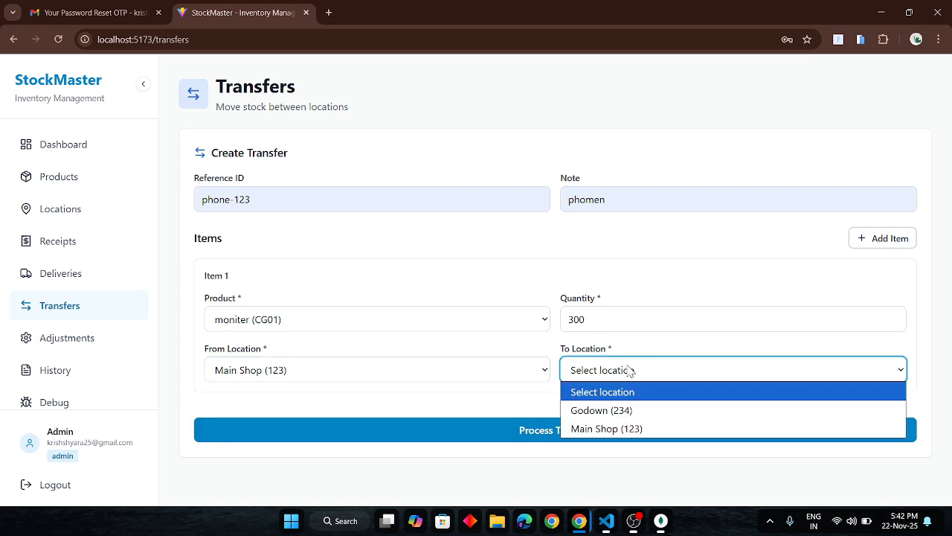
click(587, 413)
click(561, 428)
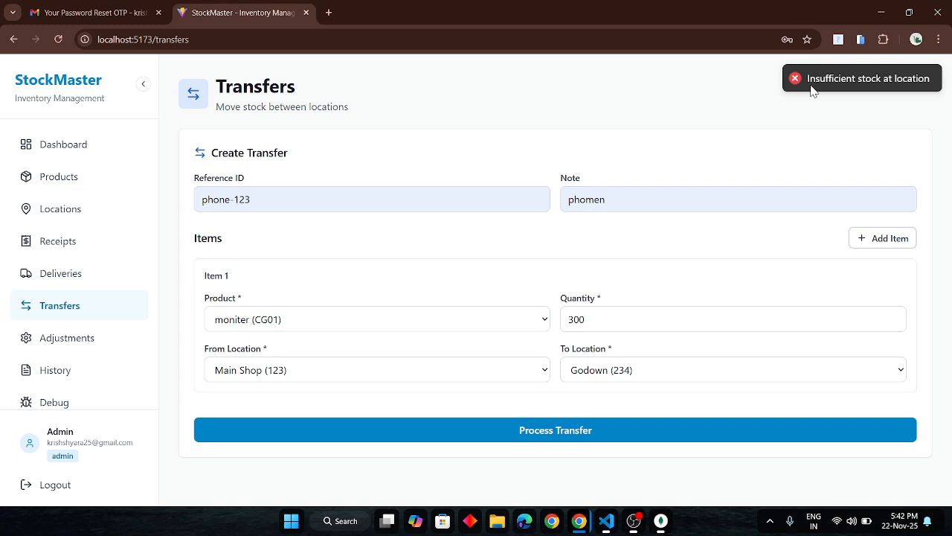
Retry processing the moniter transfer with the quantity set to 50, and again with it set to 5.
click(634, 315)
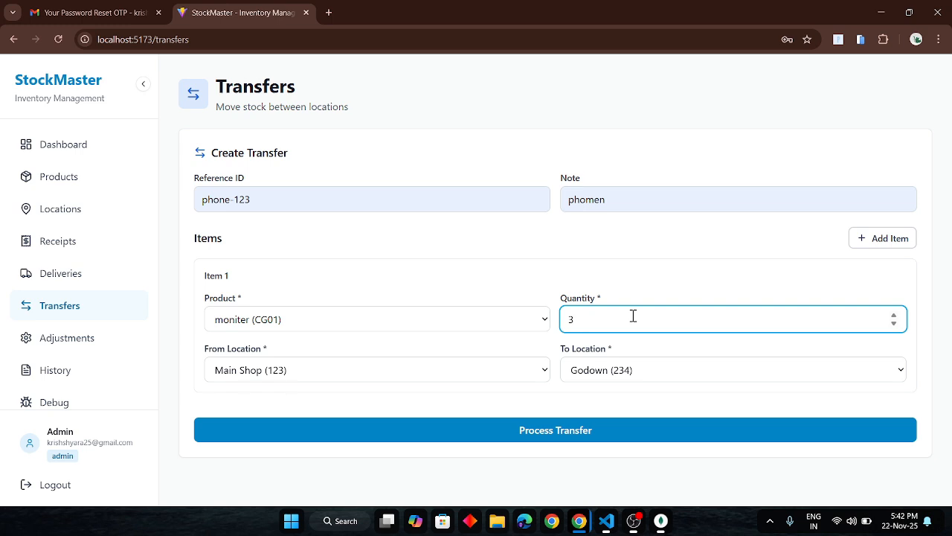
key(BackSpace)
text(50)
click(544, 434)
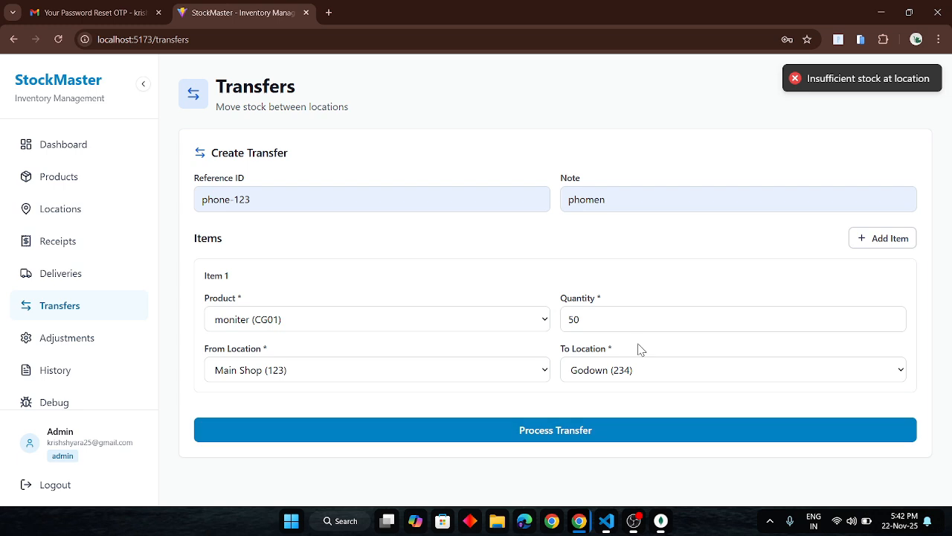
click(593, 321)
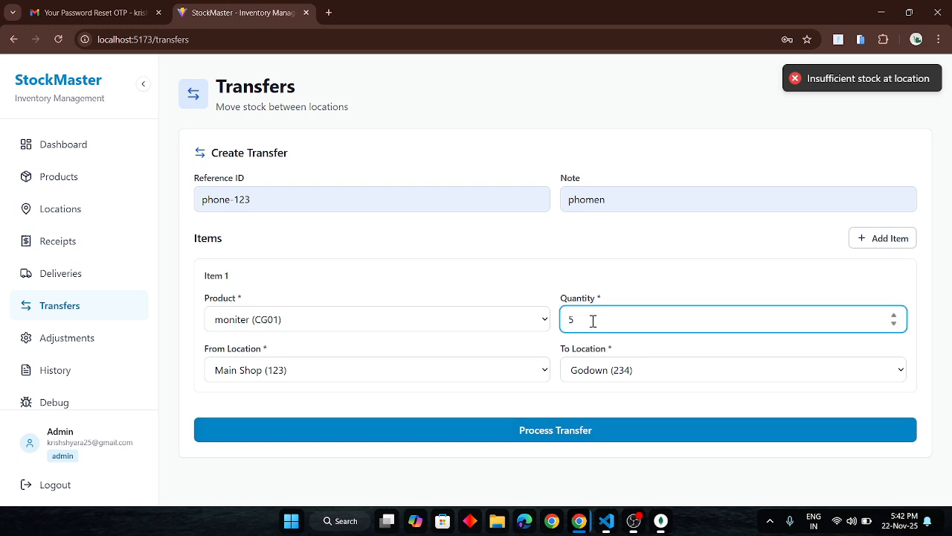
click(568, 430)
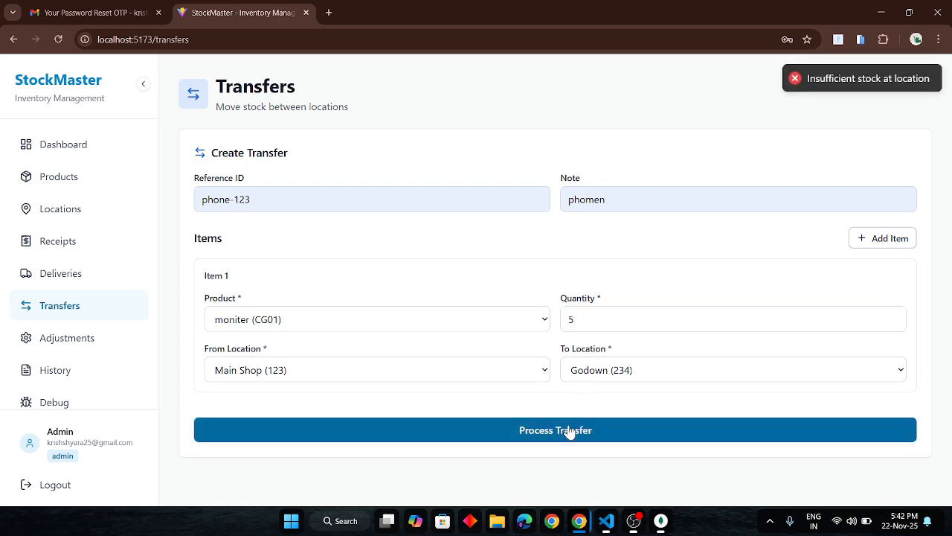
Switch the transfer's item 1 to Phone (phone-123) and process the transfer of 5 units from Main Shop (123) to Godown (234).
click(346, 322)
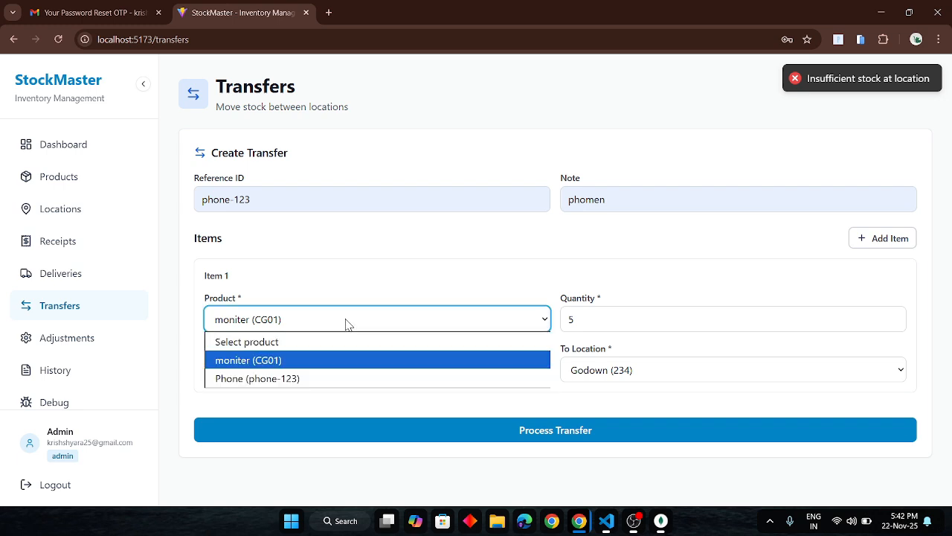
click(244, 379)
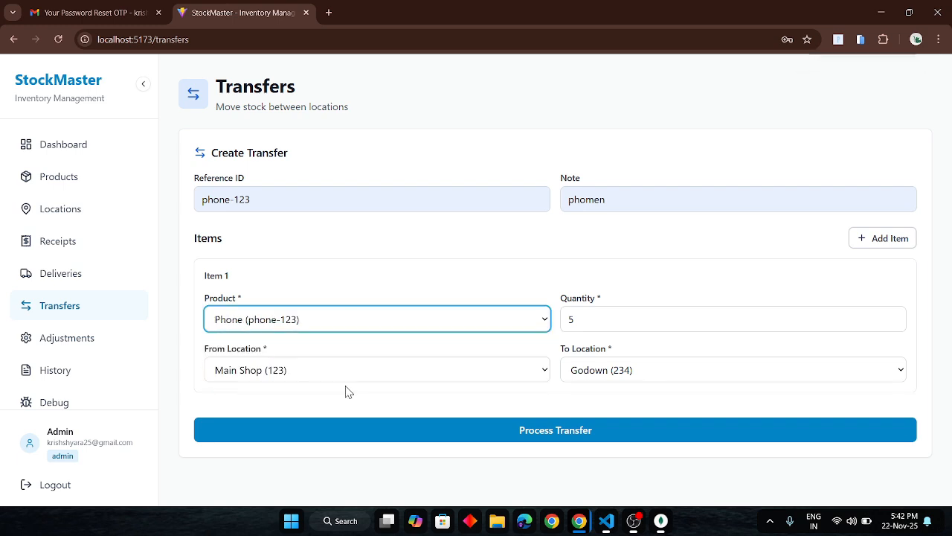
click(501, 429)
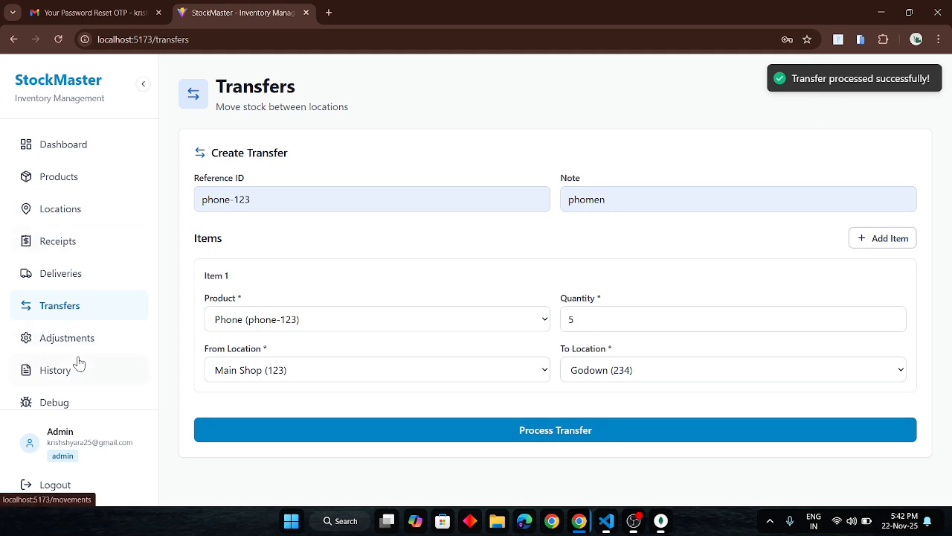
Look over the stock adjustment guidelines and form, and view the movement history ledger.
click(111, 340)
scroll(535, 319, down, 2)
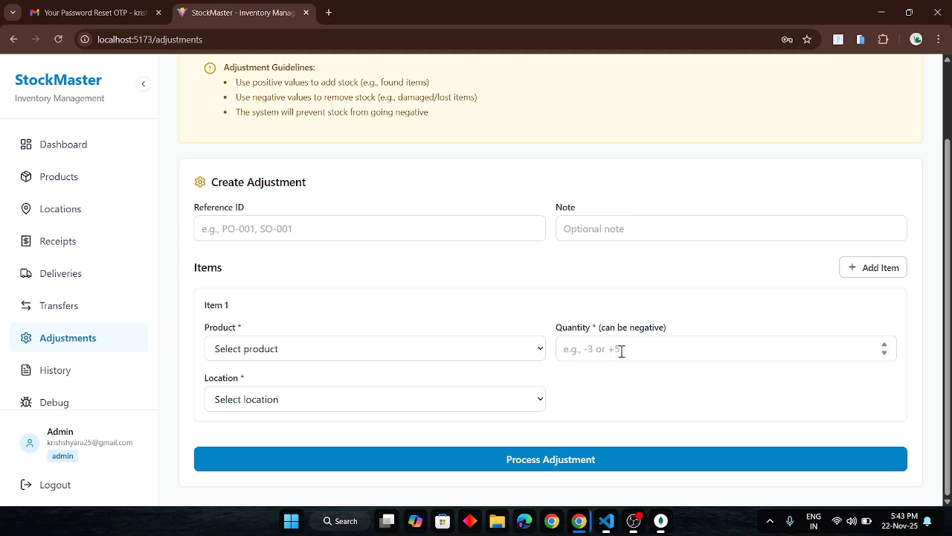
click(66, 372)
scroll(432, 318, down, 1)
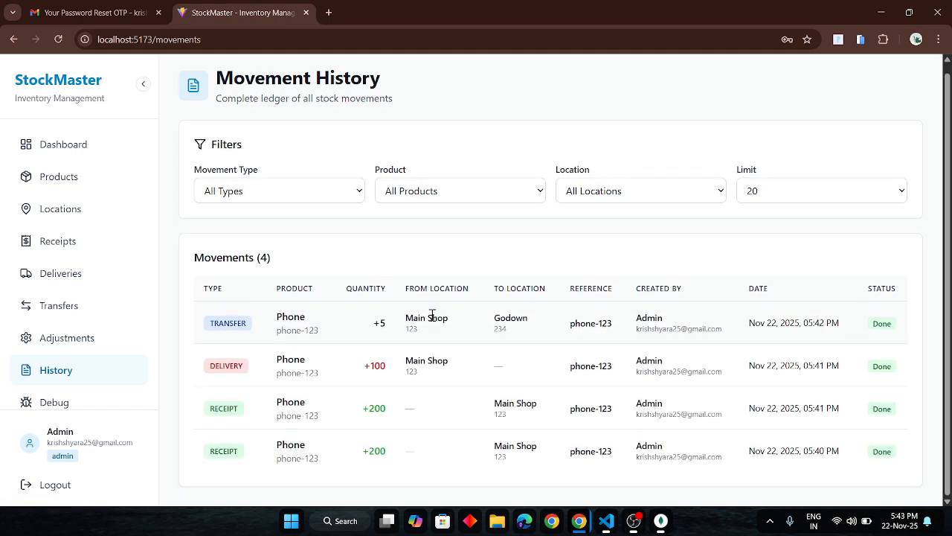
Filter the movement history by Receipt, Transfer and Adjustment in turn, and return the movement type to All Types.
click(329, 194)
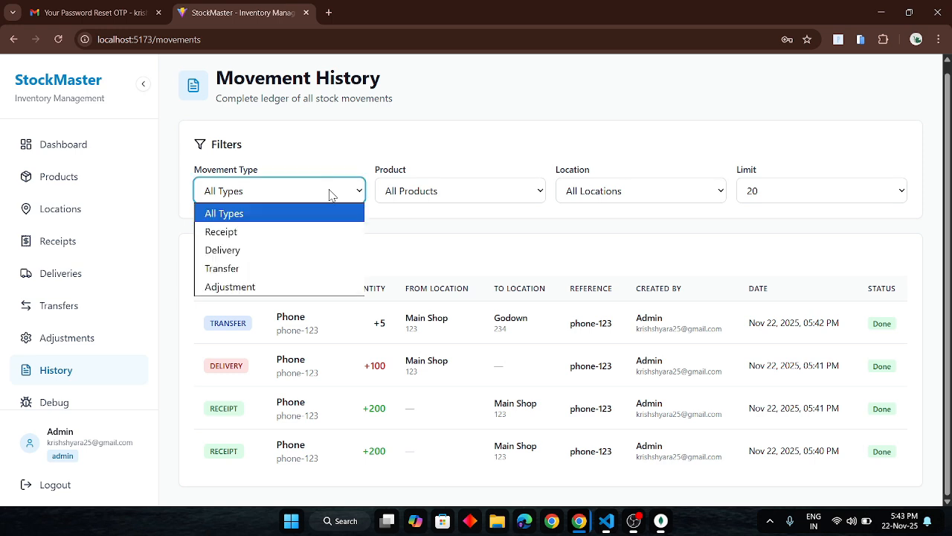
click(246, 238)
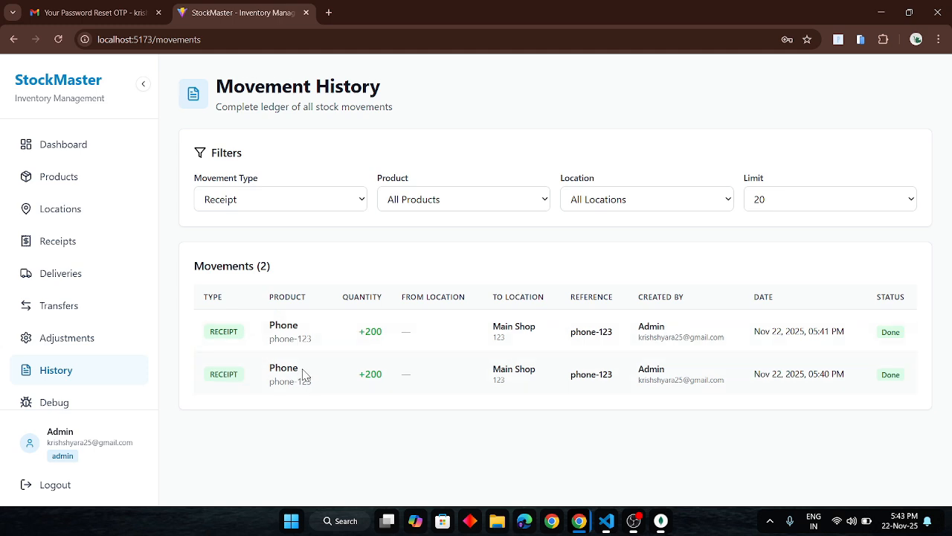
click(291, 197)
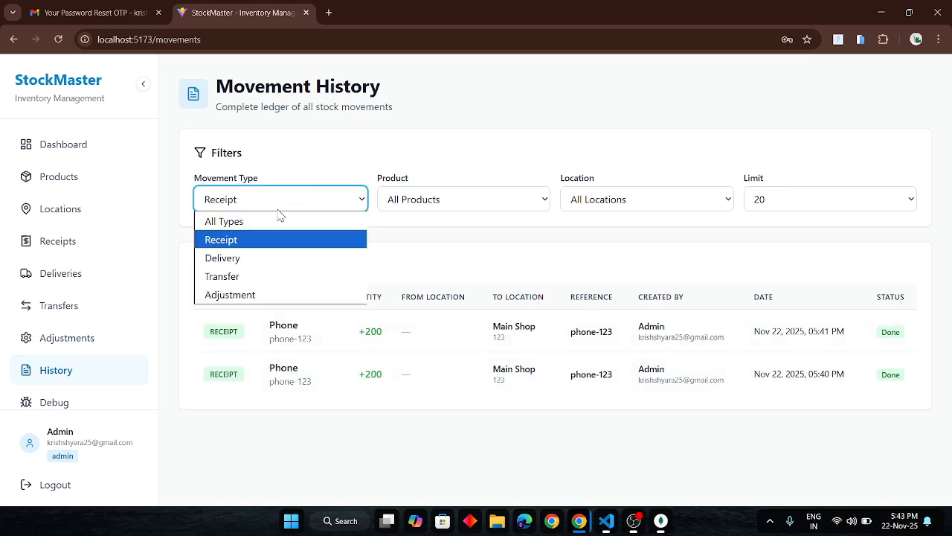
click(238, 278)
click(287, 199)
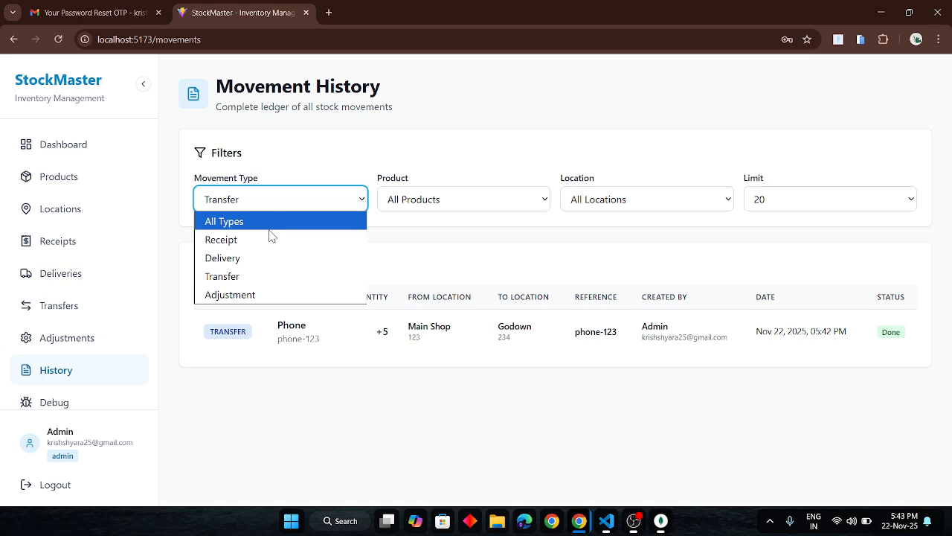
click(232, 297)
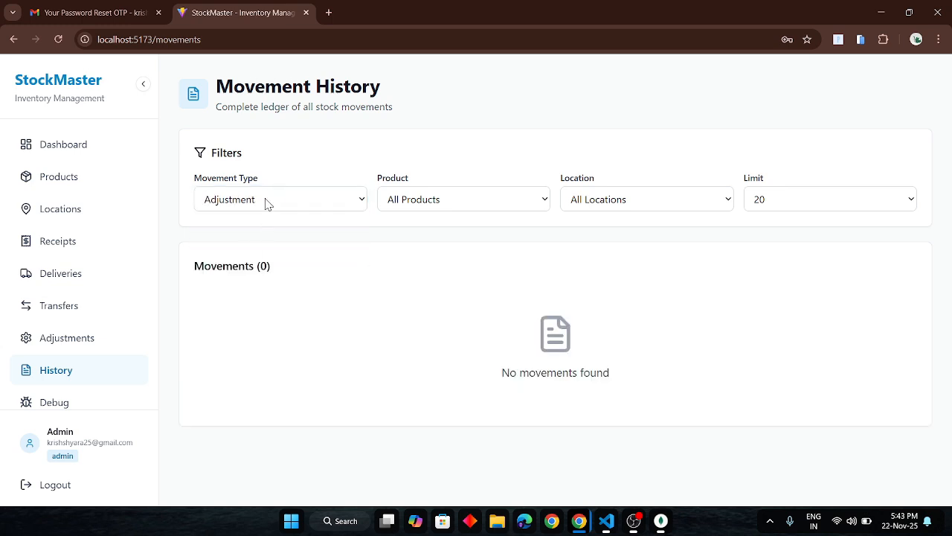
click(266, 204)
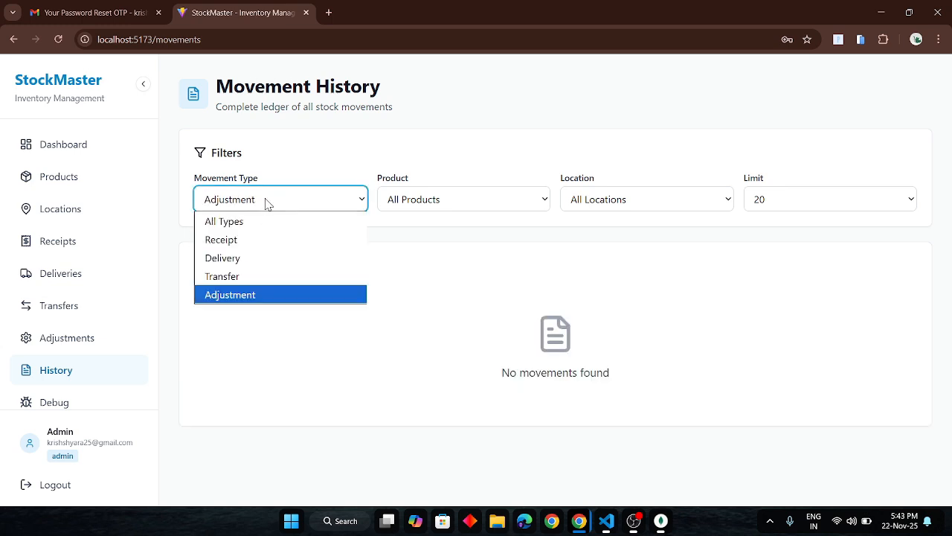
click(256, 224)
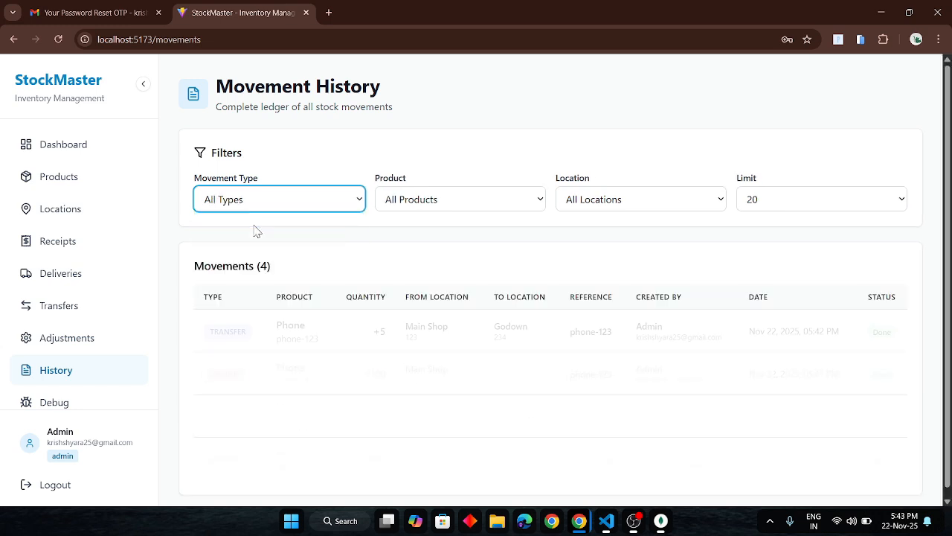
Filter the movement history by moniter (CG01) and by Phone (phone-123), and check the available location filter options.
click(460, 197)
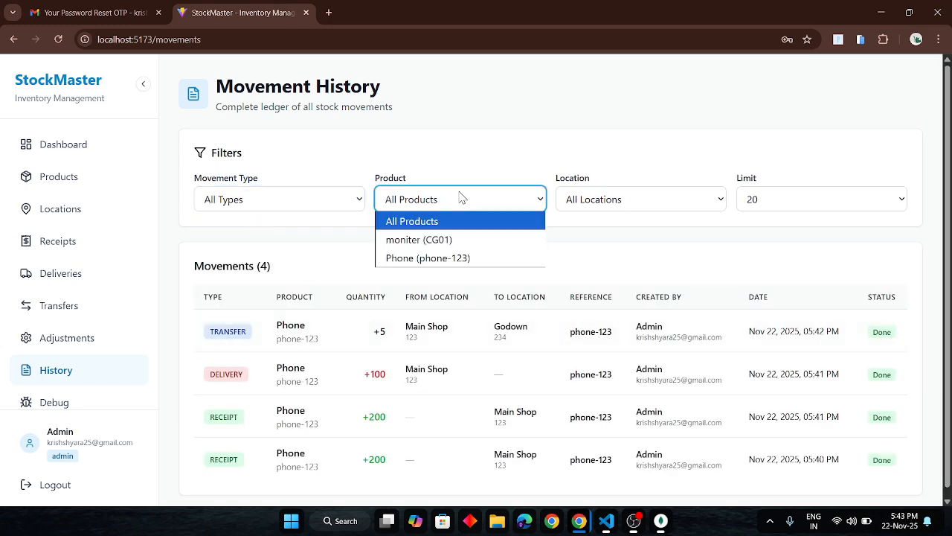
click(426, 237)
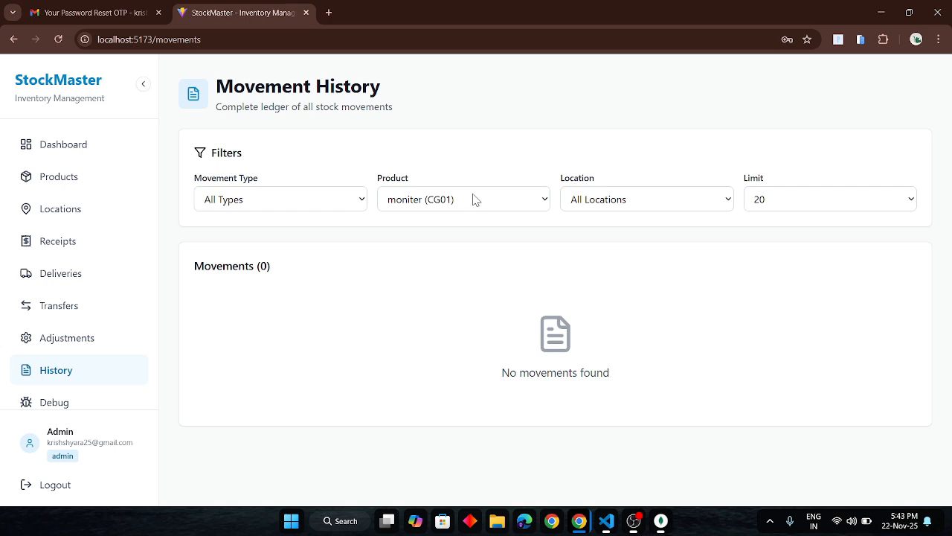
click(474, 198)
click(418, 260)
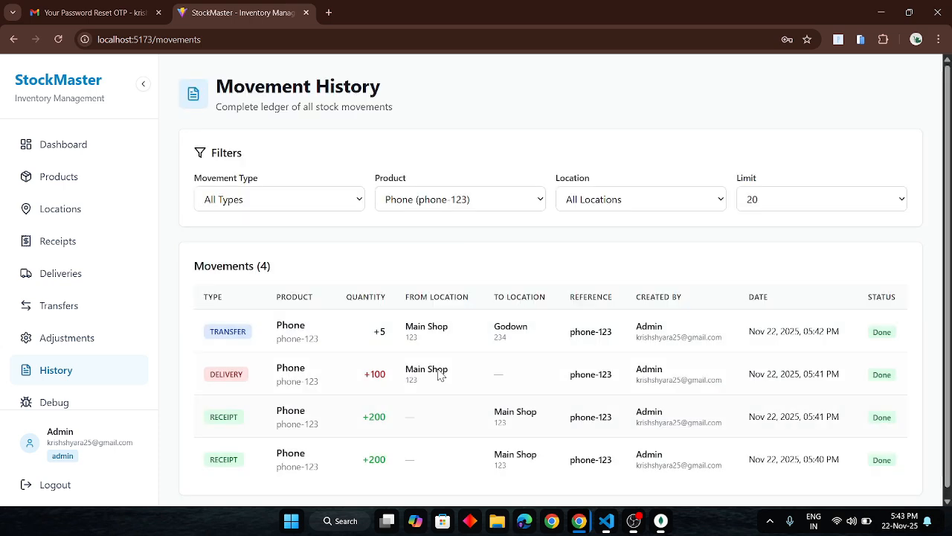
click(654, 200)
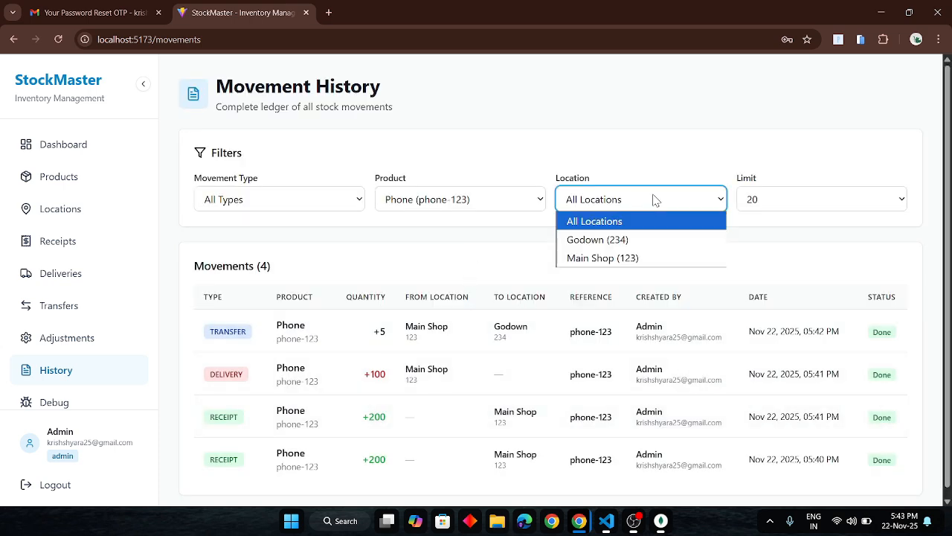
click(654, 199)
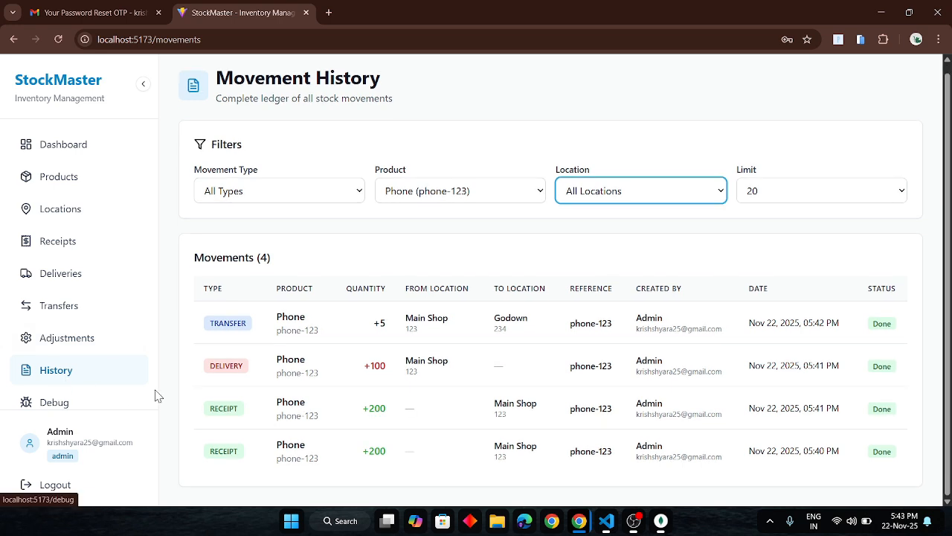
Switch to the incognito window with the staff account and view the product details of moniter.
key(alt+Tab)
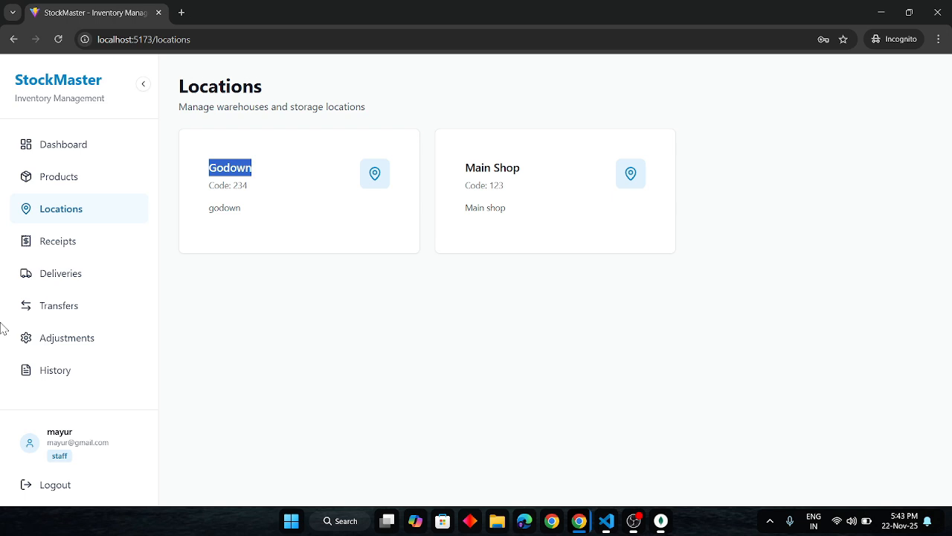
click(58, 183)
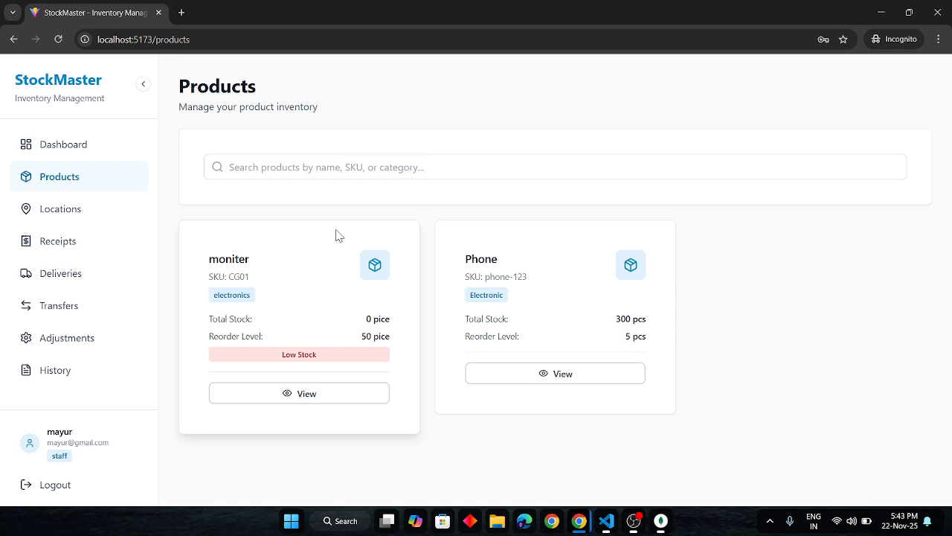
click(309, 394)
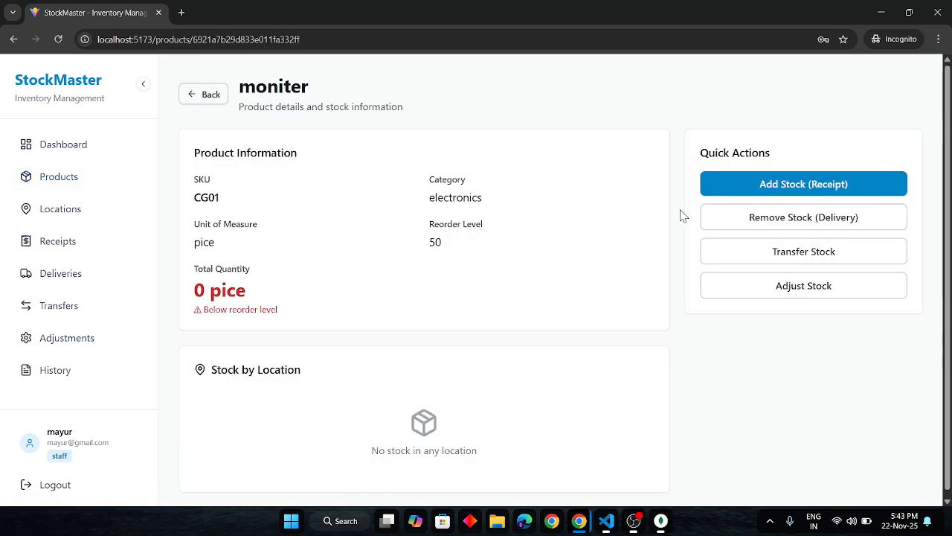
Start a stock receipt from the moniter product with reference ID "monitor" and the note "monitor".
click(761, 183)
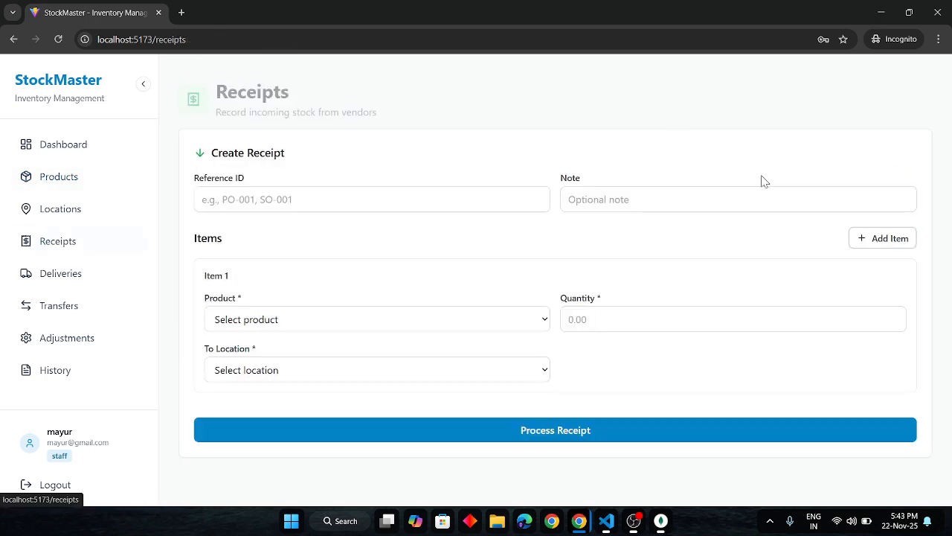
click(419, 187)
text(monitor)
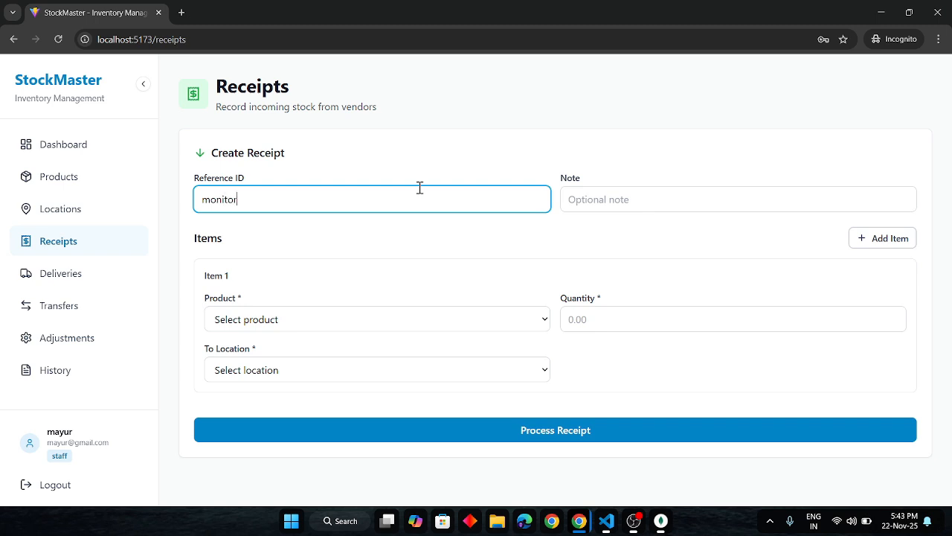
click(626, 198)
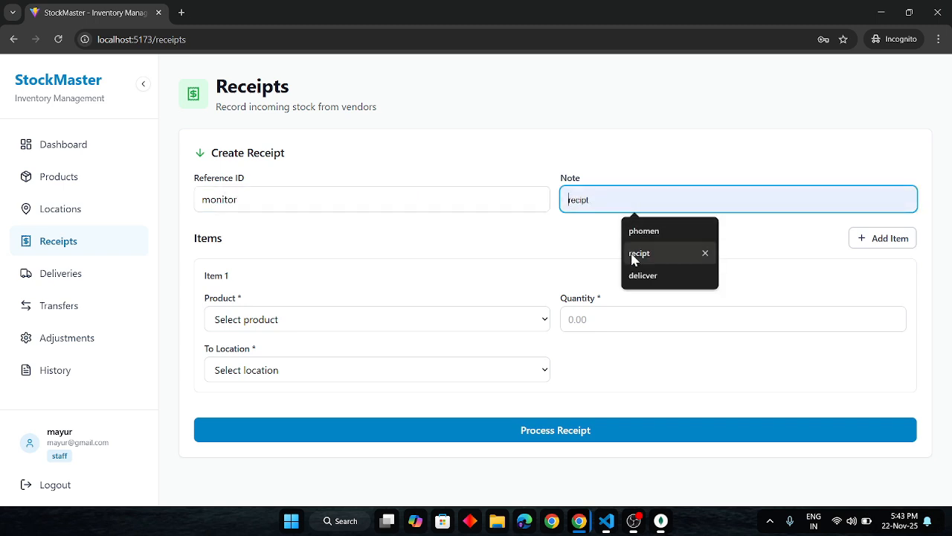
text(monitor)
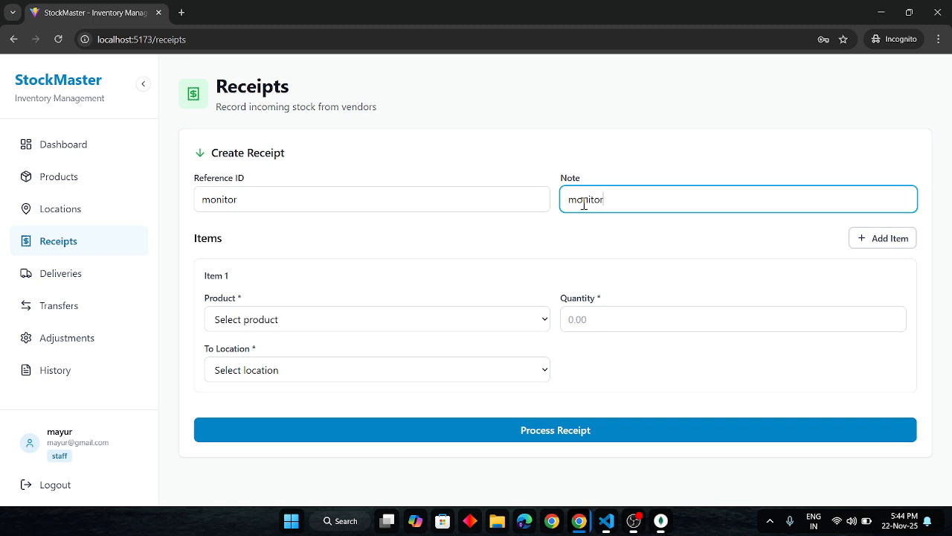
Set receipt item 1 to moniter (CG01), quantity 200, to Godown (234), and process the receipt.
click(438, 324)
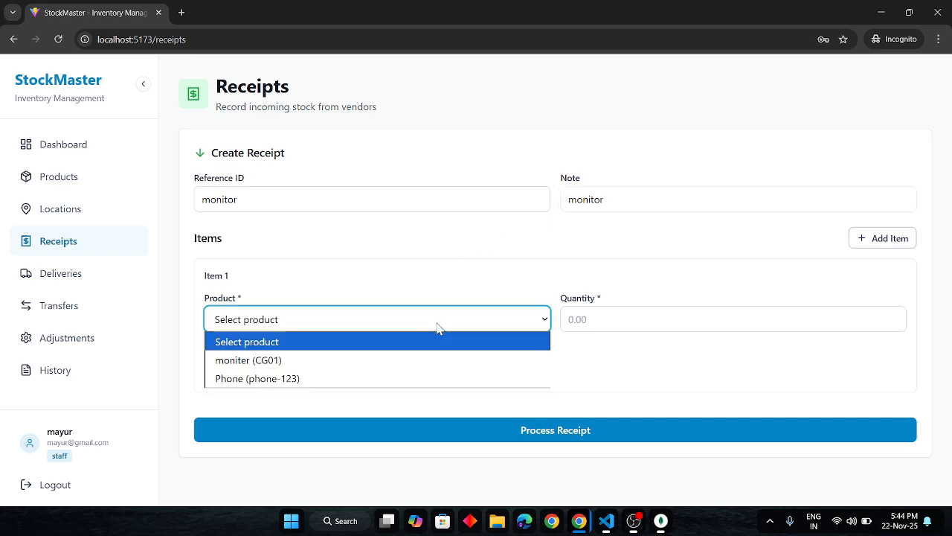
click(376, 361)
click(635, 311)
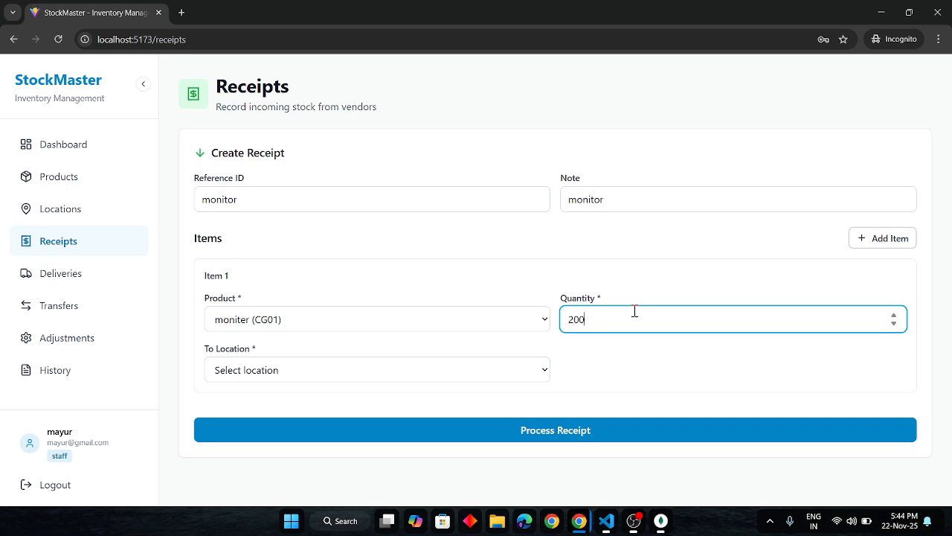
text(200)
click(497, 376)
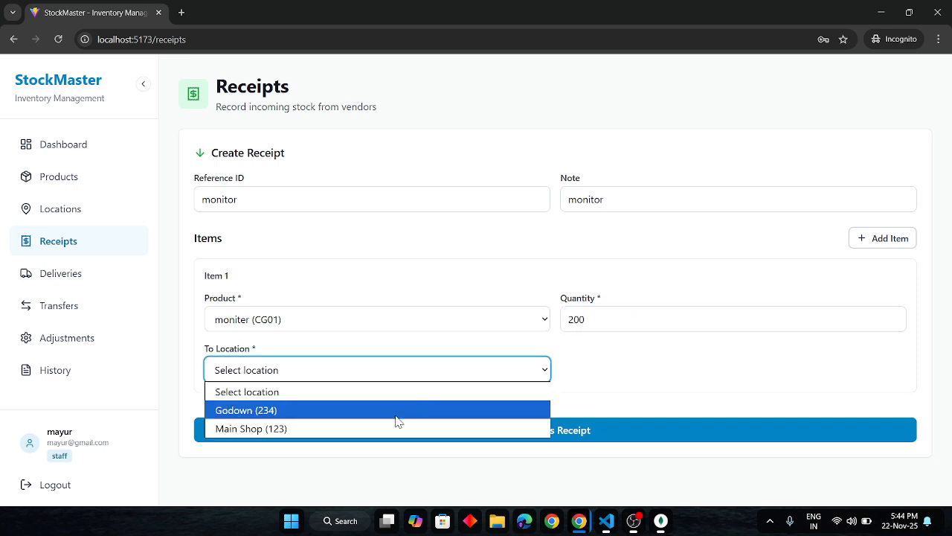
click(395, 415)
click(485, 438)
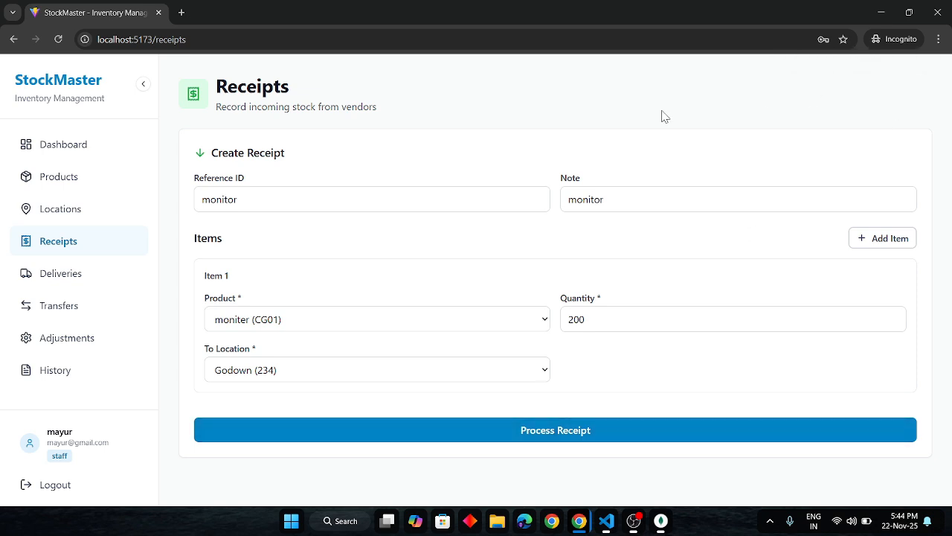
Review the staff dashboard's total stock, movement charts and recent movements, and open the full movement history.
click(59, 149)
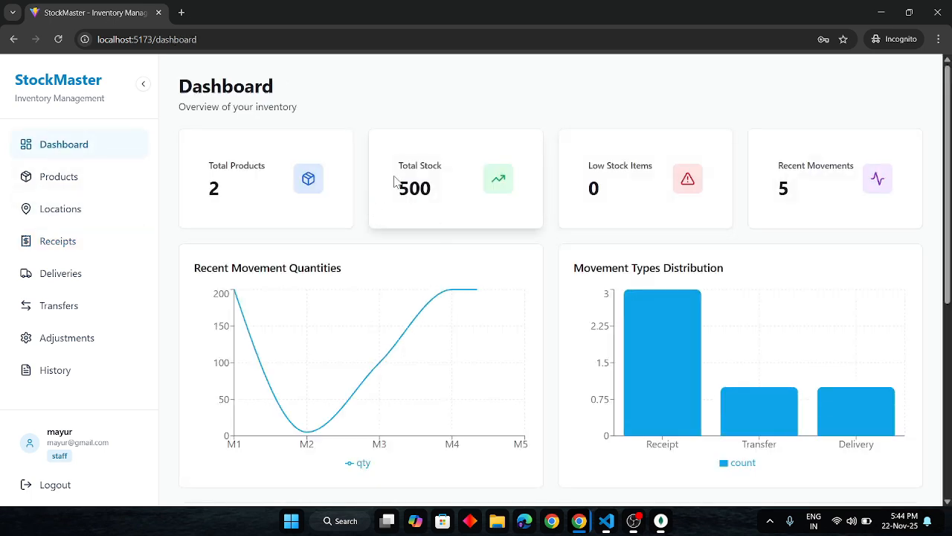
drag(395, 186, 444, 189)
scroll(366, 313, down, 1)
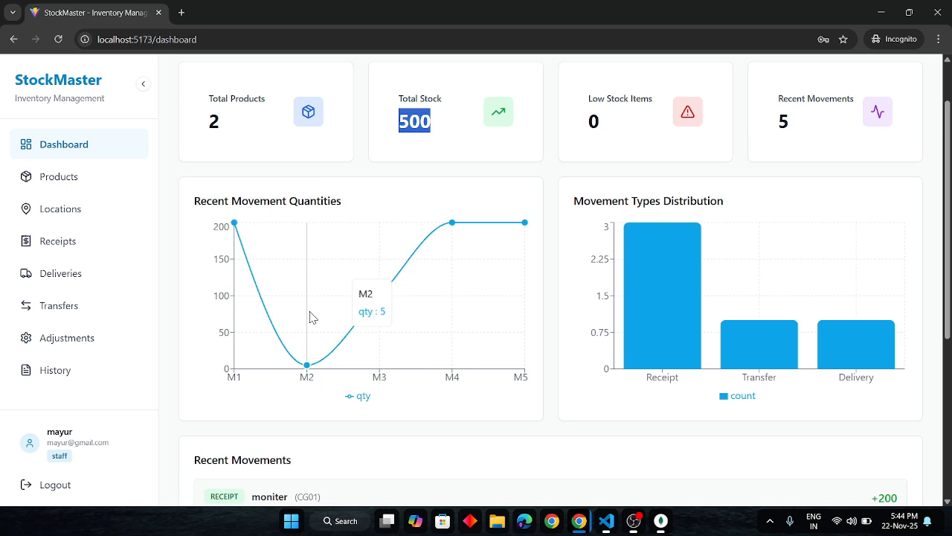
scroll(311, 316, down, 1)
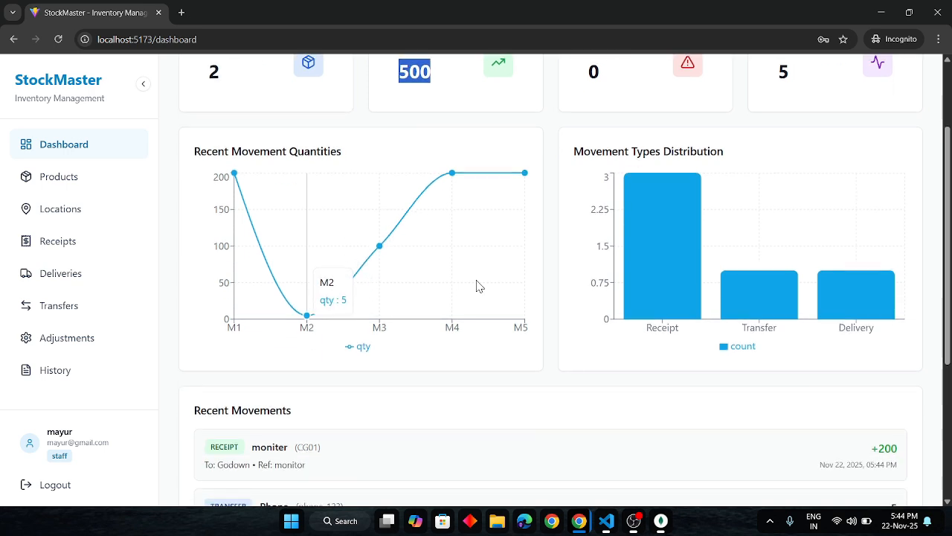
mouse_move(675, 226)
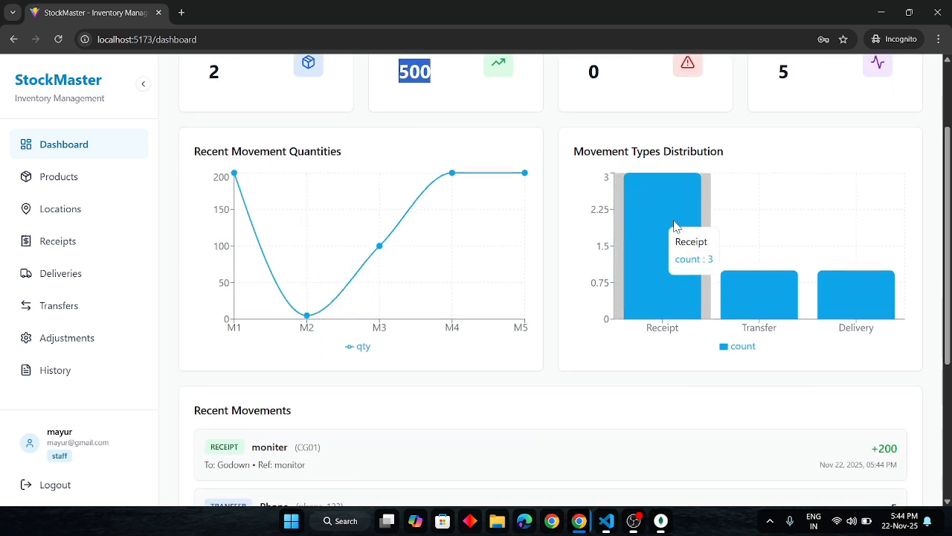
scroll(673, 219, down, 1)
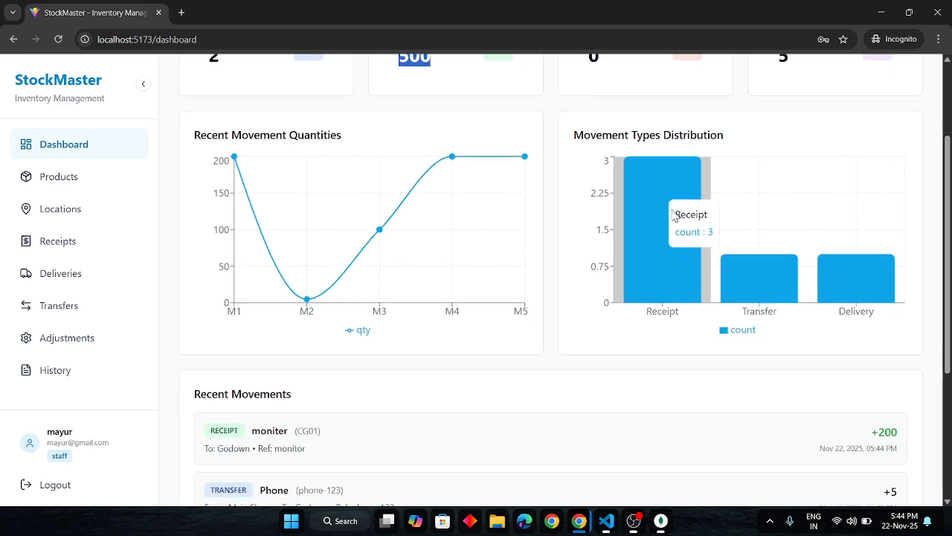
scroll(673, 215, down, 3)
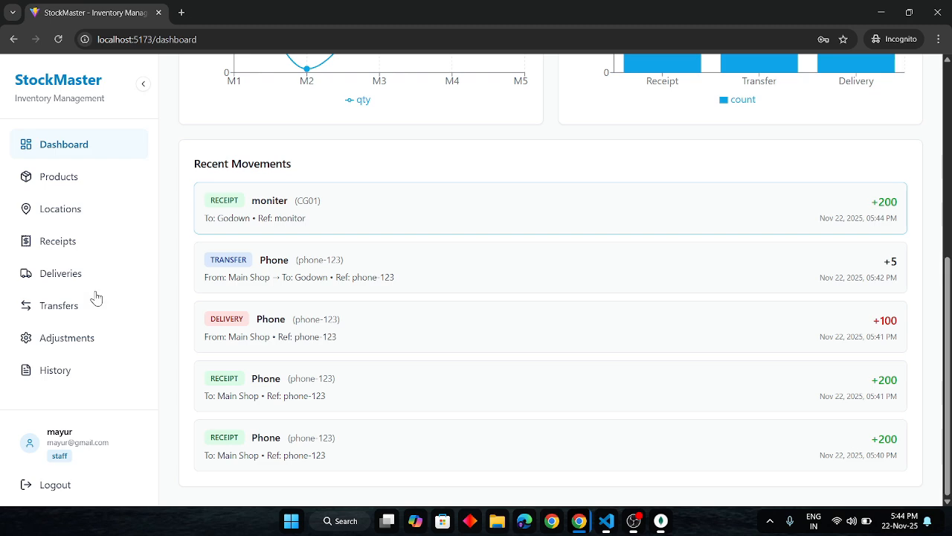
click(33, 375)
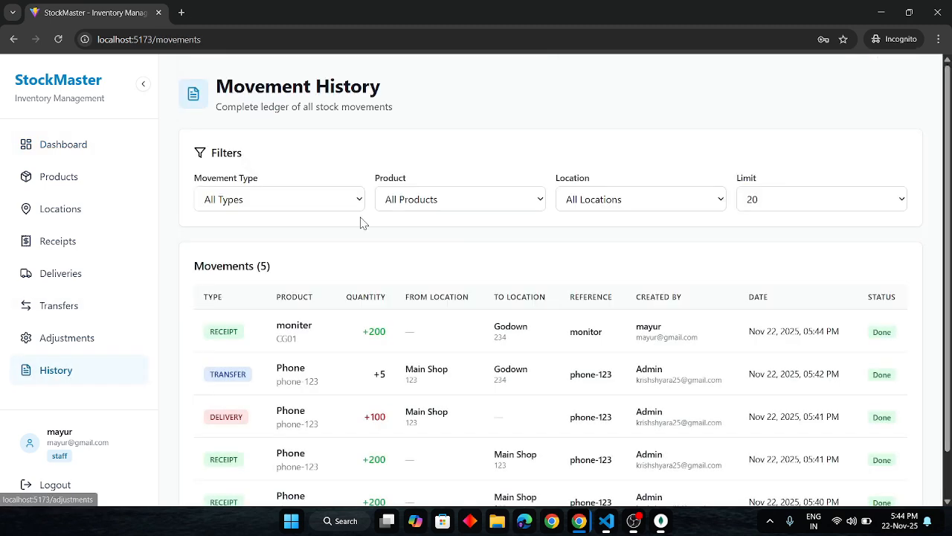
Look through the complete movement history in the staff account and return to the dashboard.
scroll(362, 222, down, 1)
scroll(362, 222, up, 1)
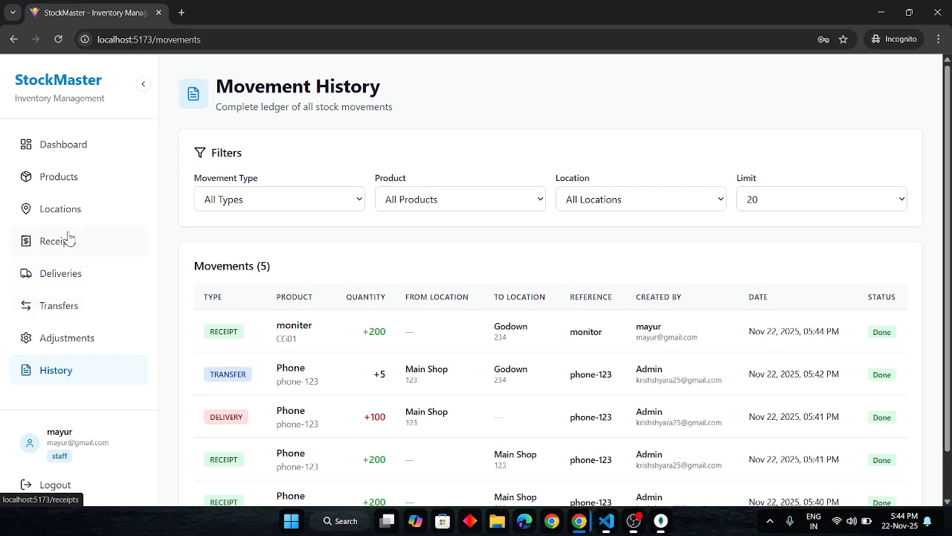
click(64, 146)
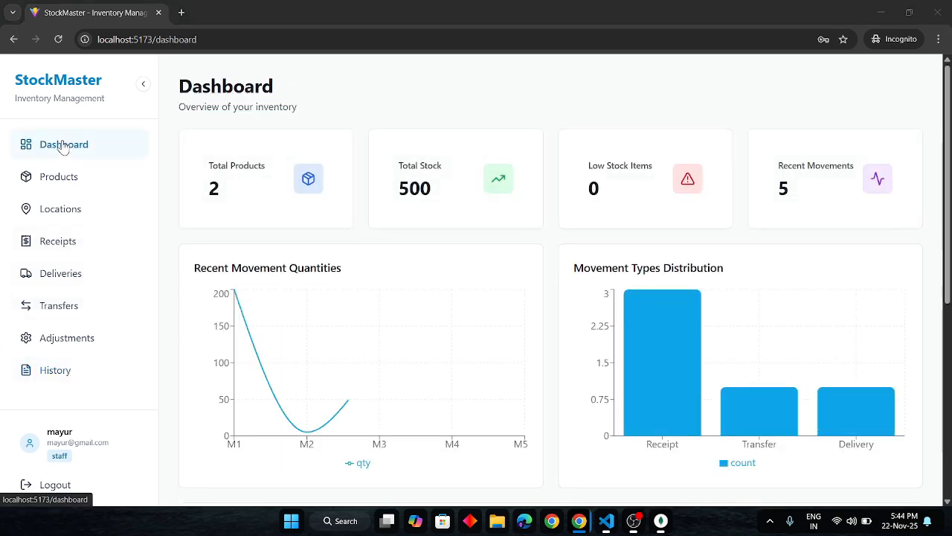
Switch to the admin browser window, review the dashboard's charts and recent movements, and open the product list.
key(alt+Tab)
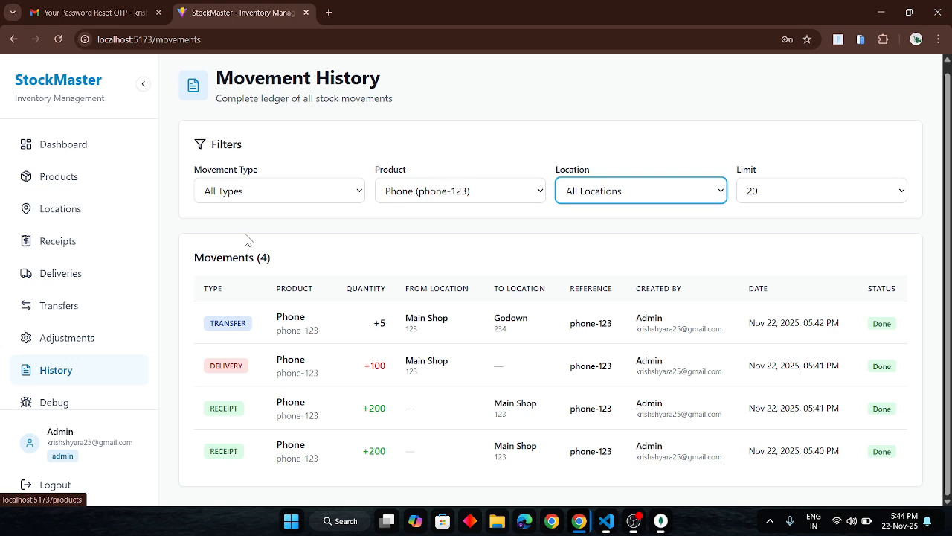
click(63, 145)
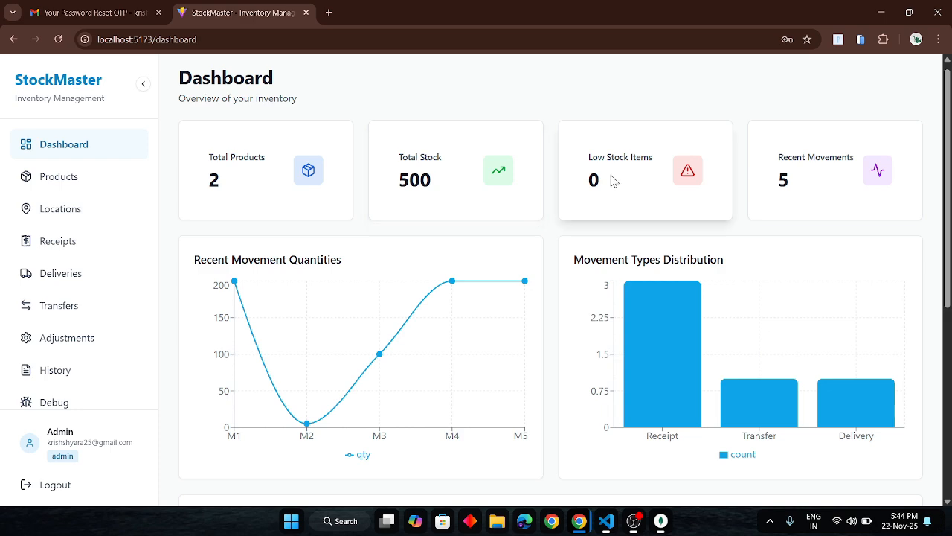
scroll(589, 198, down, 3)
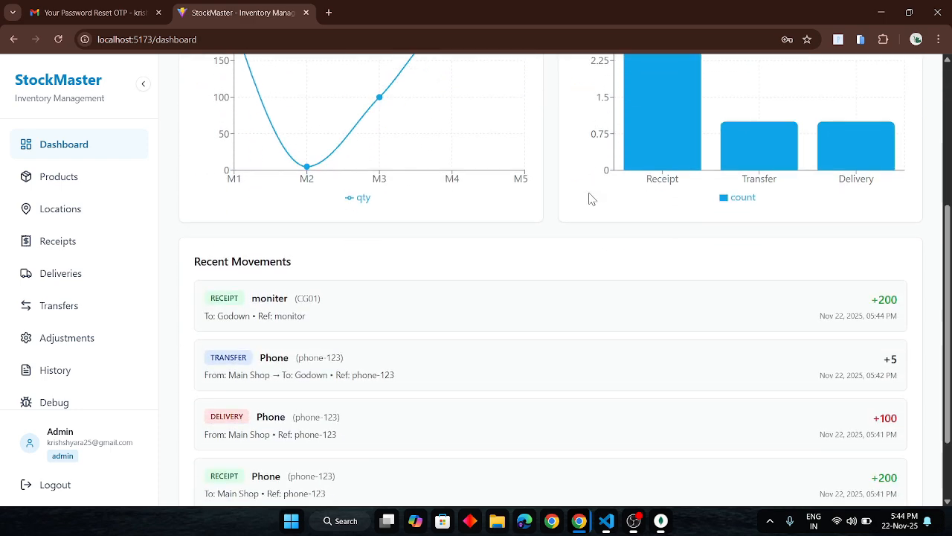
scroll(589, 198, up, 3)
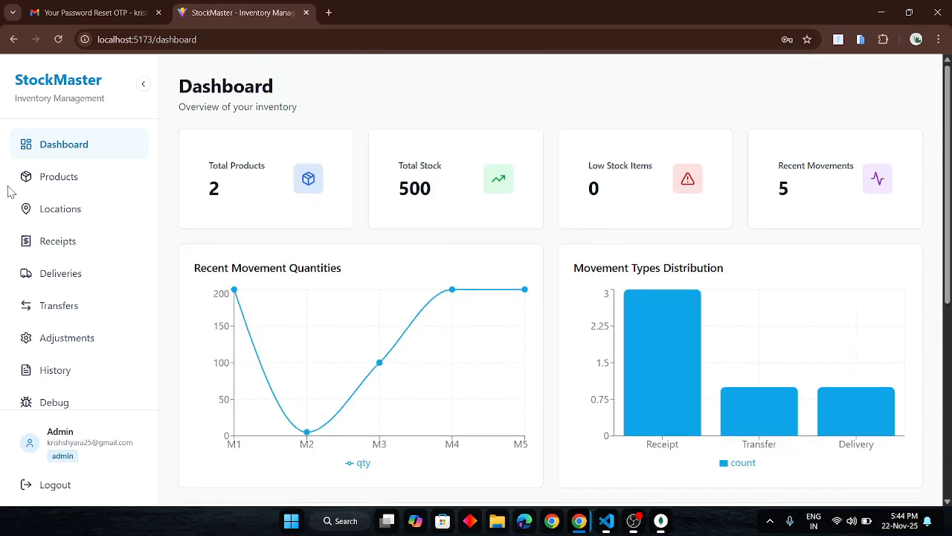
click(79, 175)
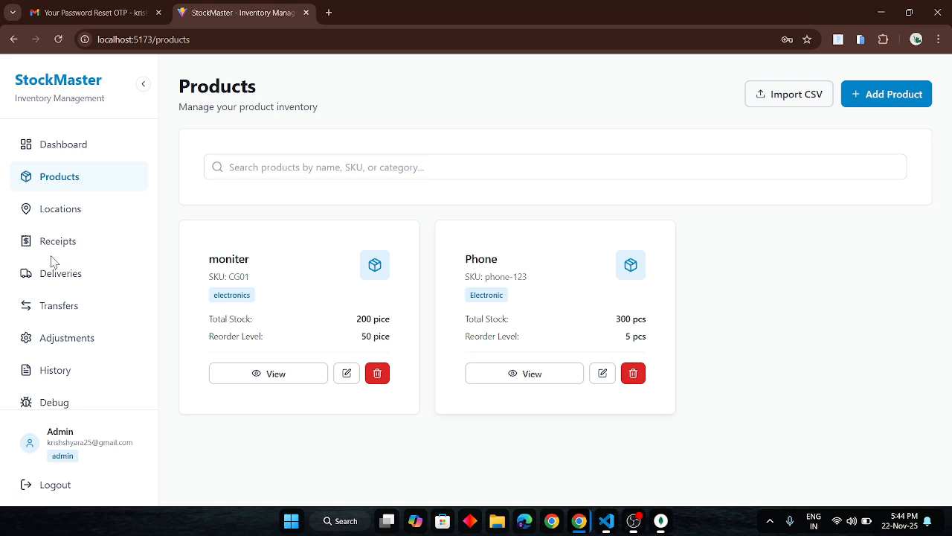
Try to transfer 300 units of Phone (phone-123) from Main Shop (123) to Godown (234).
click(76, 310)
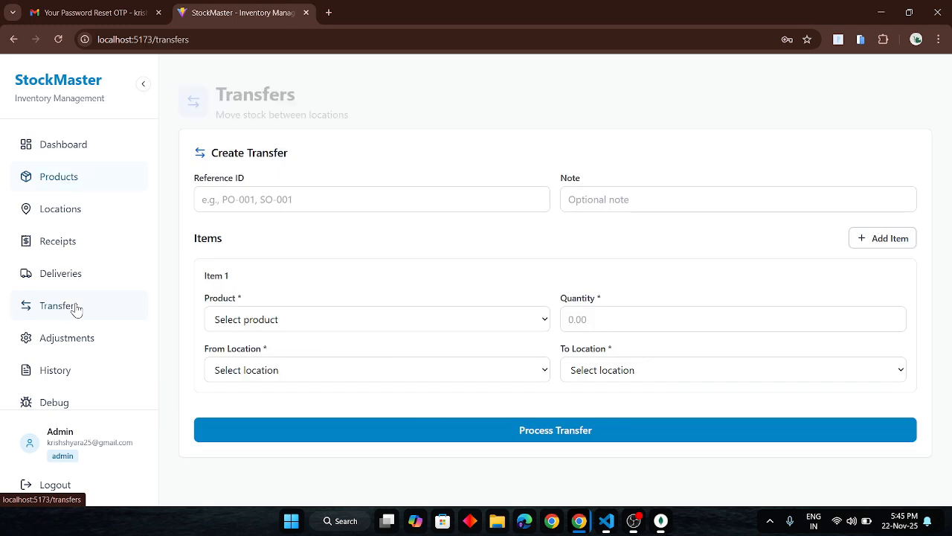
click(387, 328)
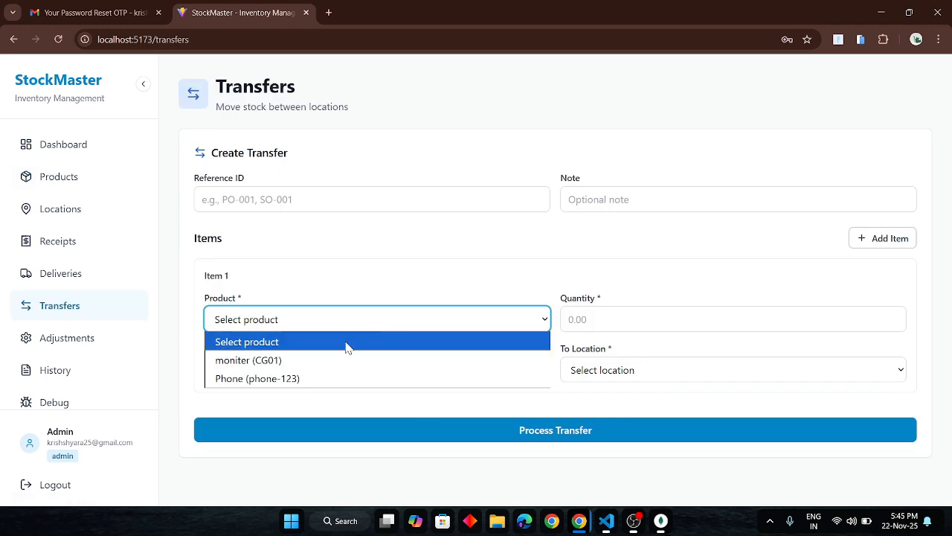
click(295, 382)
click(616, 325)
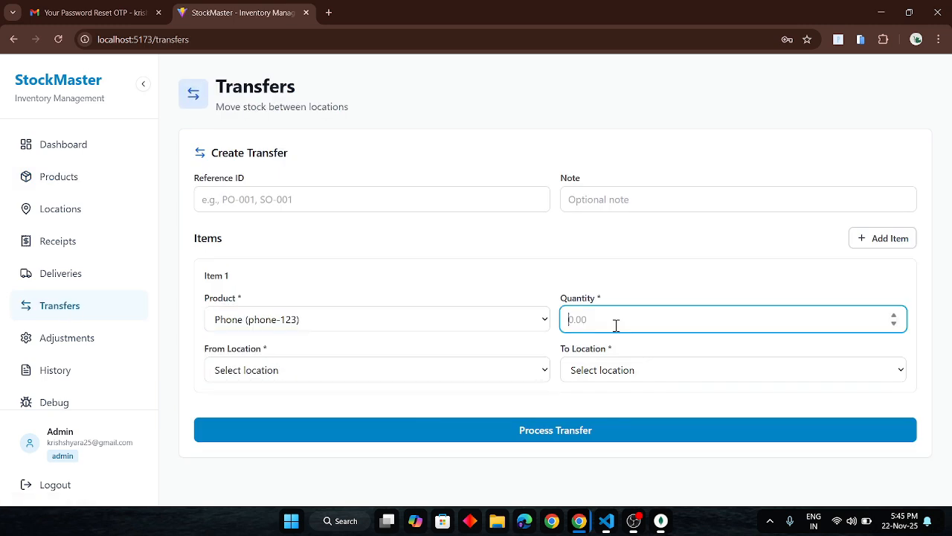
text(300)
click(503, 373)
click(351, 436)
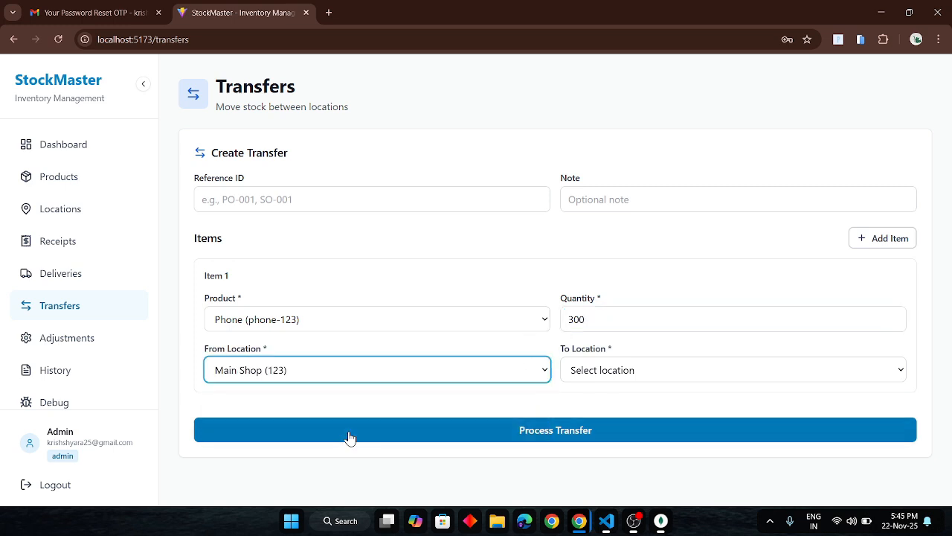
click(653, 364)
click(604, 412)
click(585, 429)
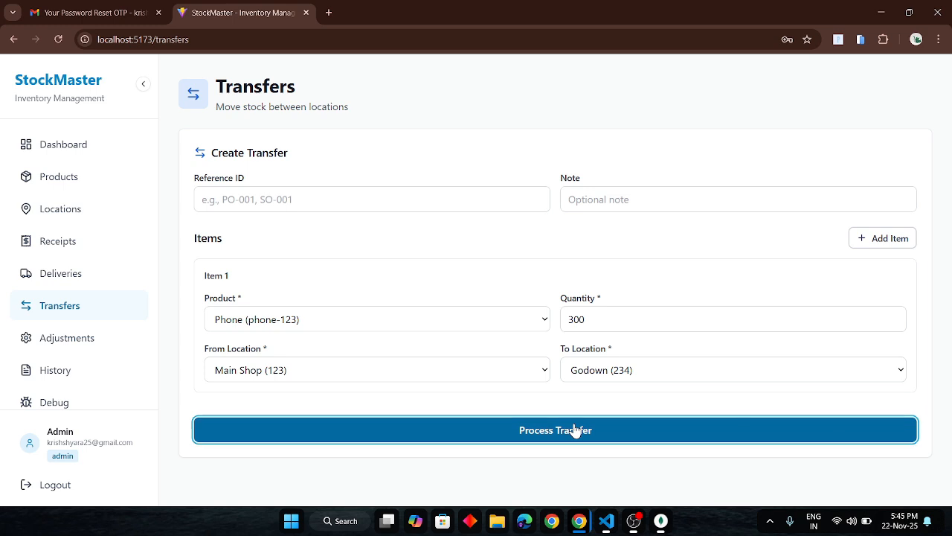
double_click(579, 319)
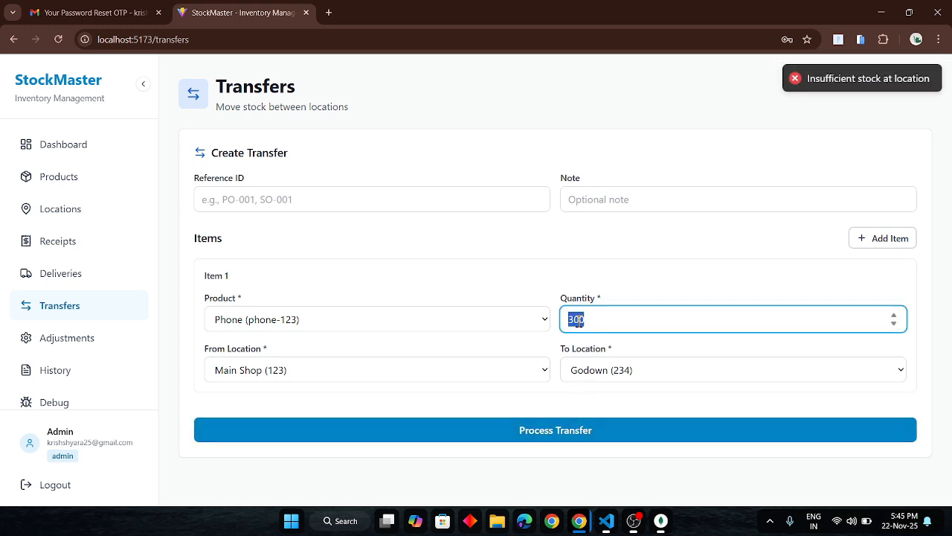
Check the Phone product's total quantity and its stock by location at Main Shop and Godown.
click(64, 370)
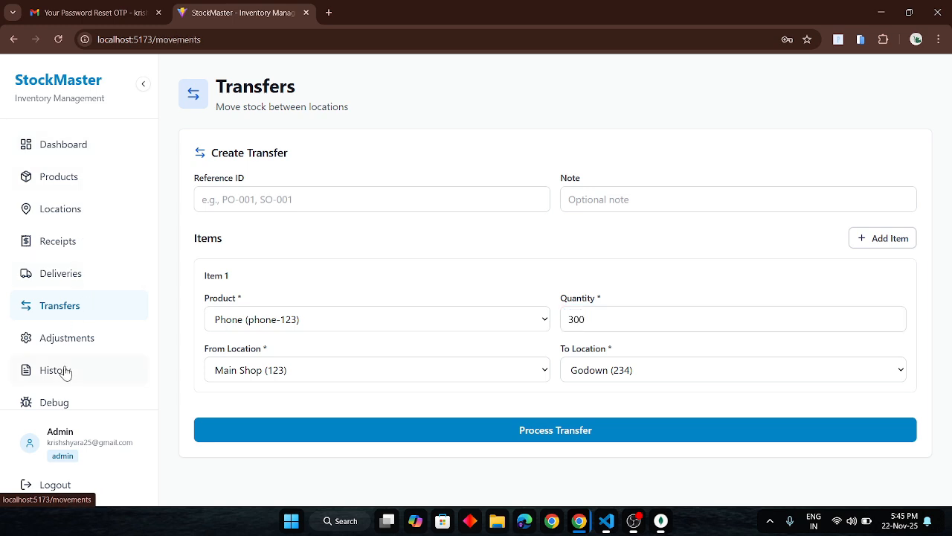
click(59, 172)
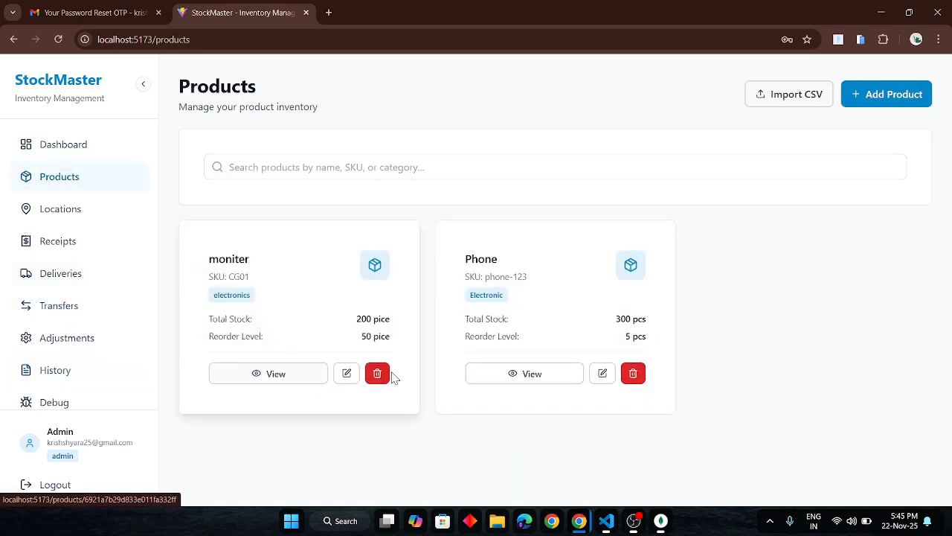
click(530, 374)
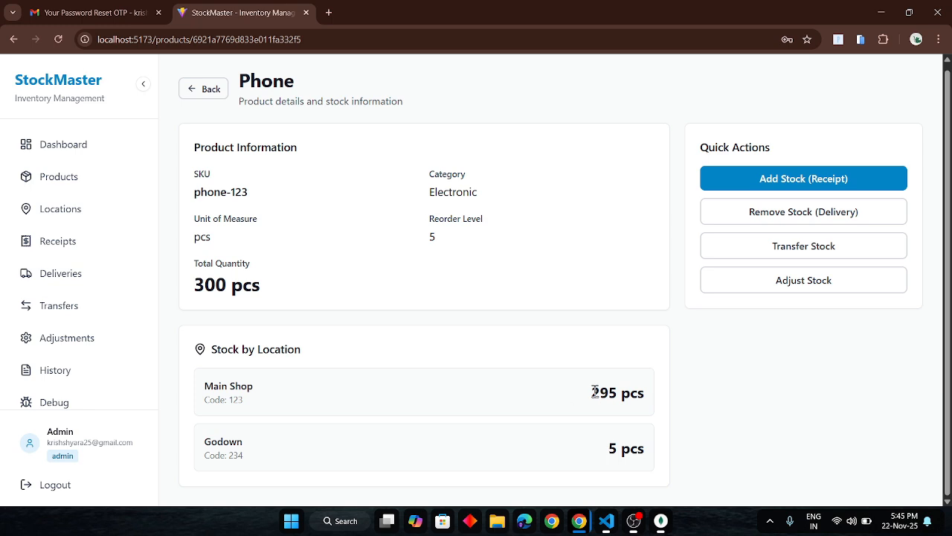
drag(594, 392, 631, 392)
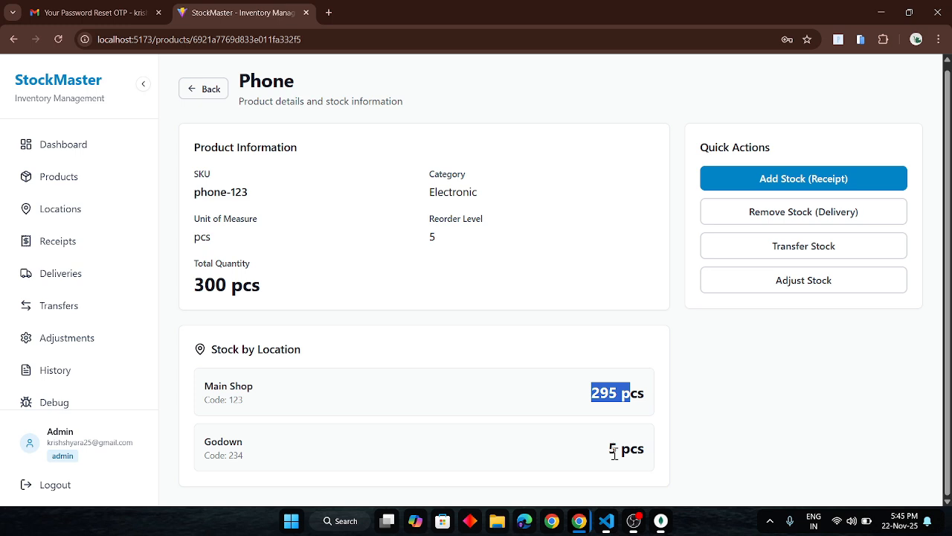
click(604, 402)
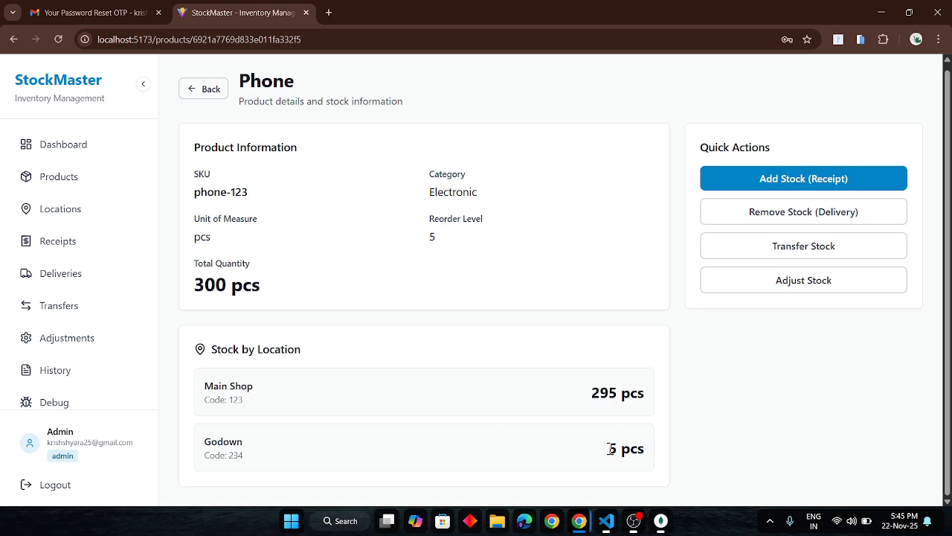
drag(205, 283, 272, 279)
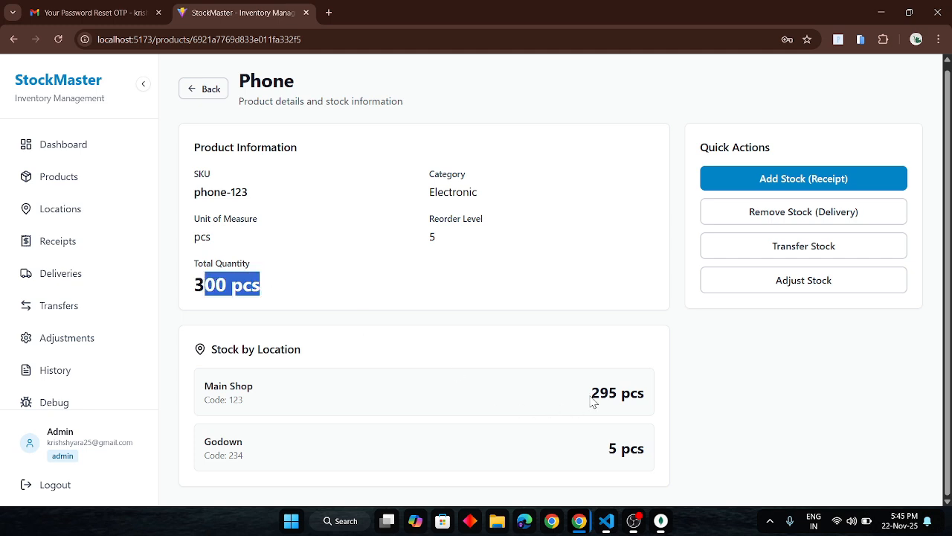
drag(592, 400, 649, 400)
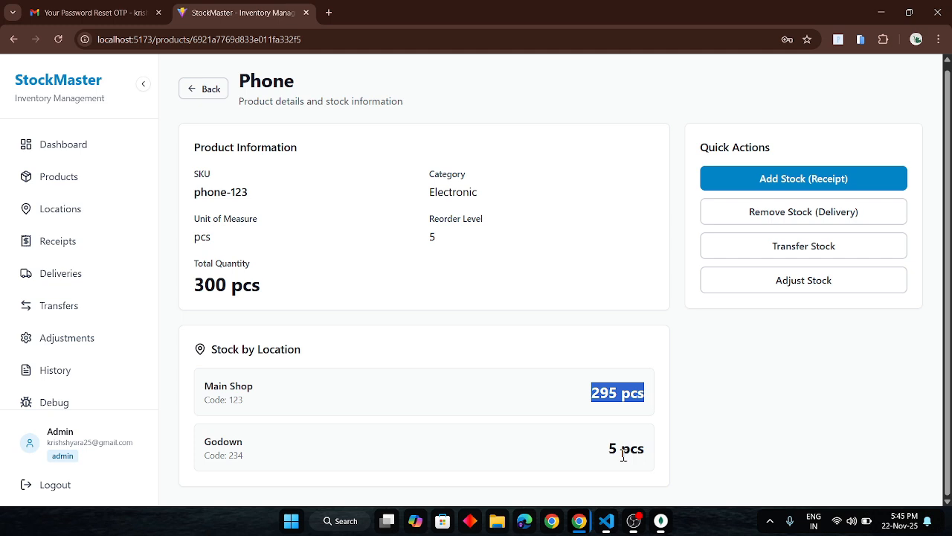
Transfer 295 units of Phone (phone-123) from Main Shop (123) to Godown (234) and process the transfer.
click(804, 246)
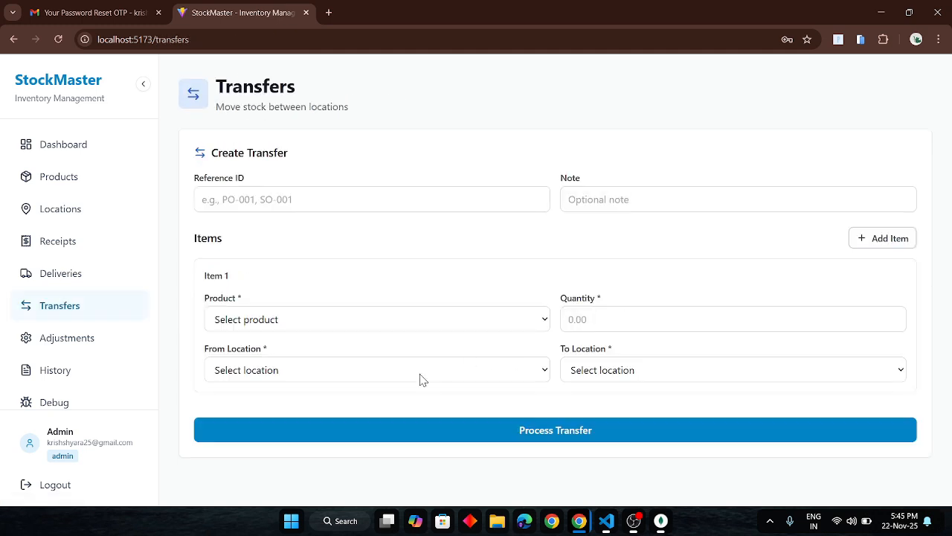
click(418, 372)
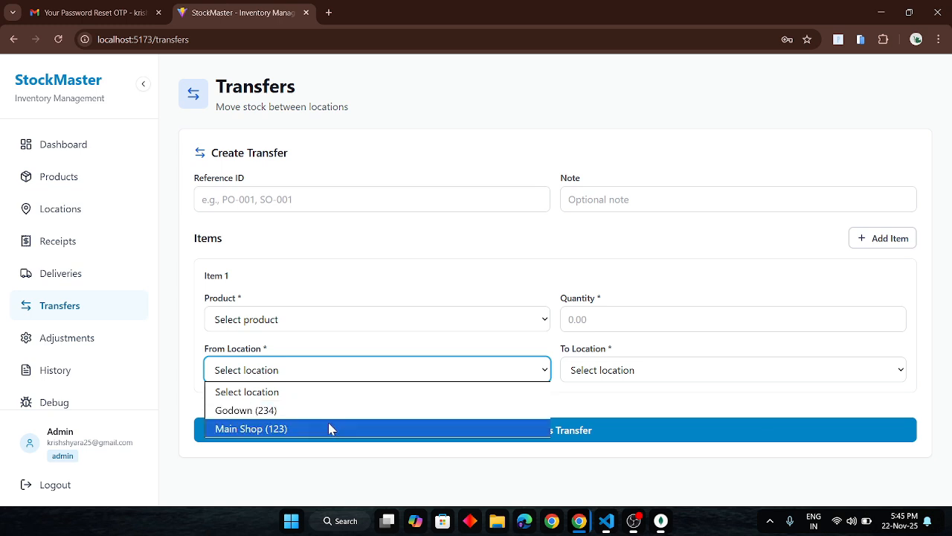
click(329, 428)
click(634, 370)
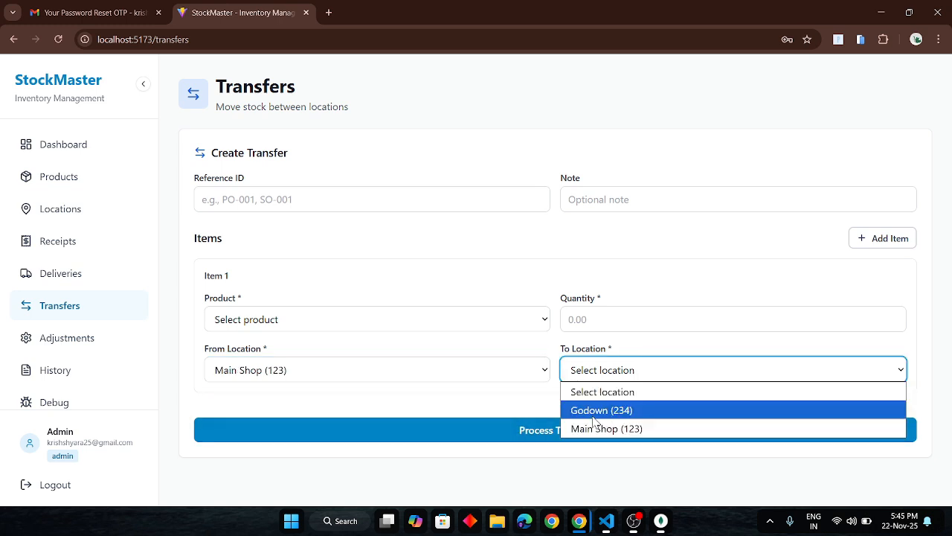
click(593, 414)
click(500, 313)
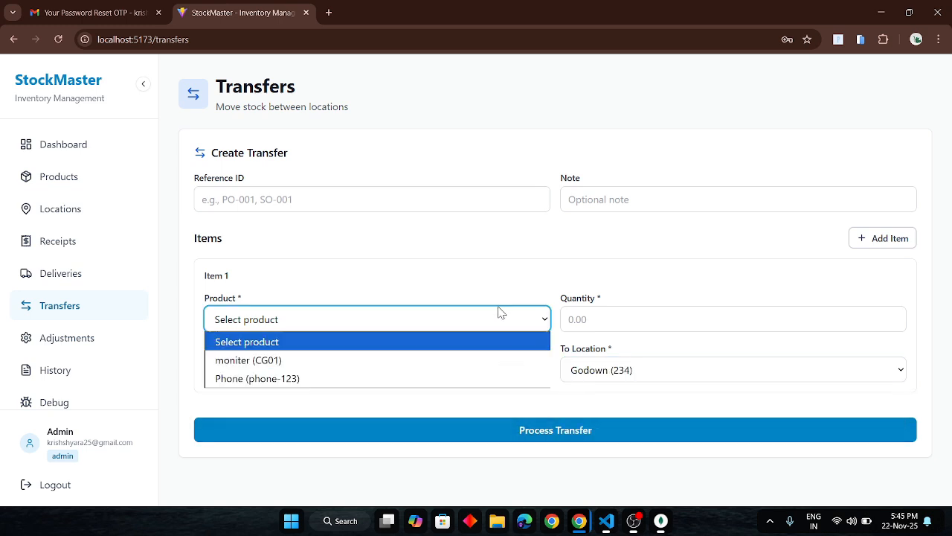
click(325, 378)
click(616, 321)
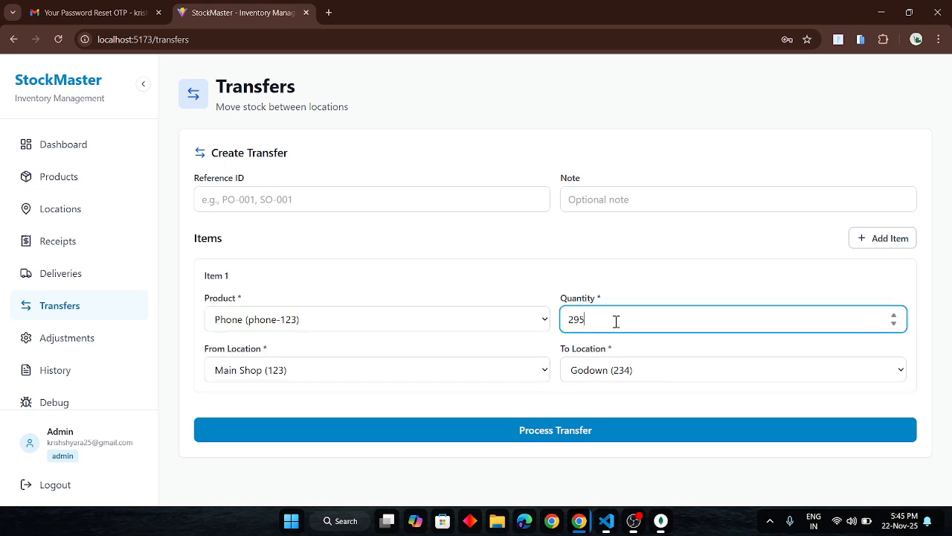
click(547, 430)
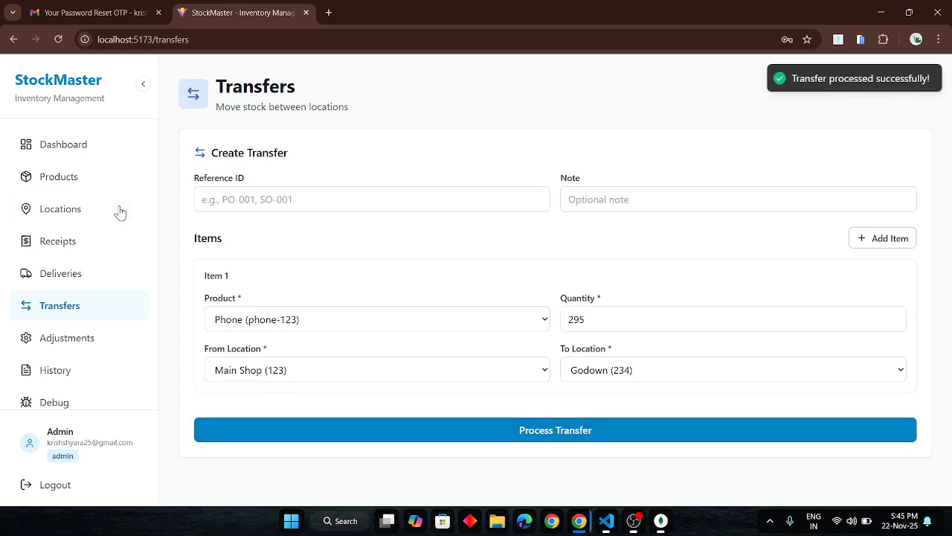
Reload the admin dashboard, review its charts and recent movements, and check the Phone product's stock by location.
click(67, 144)
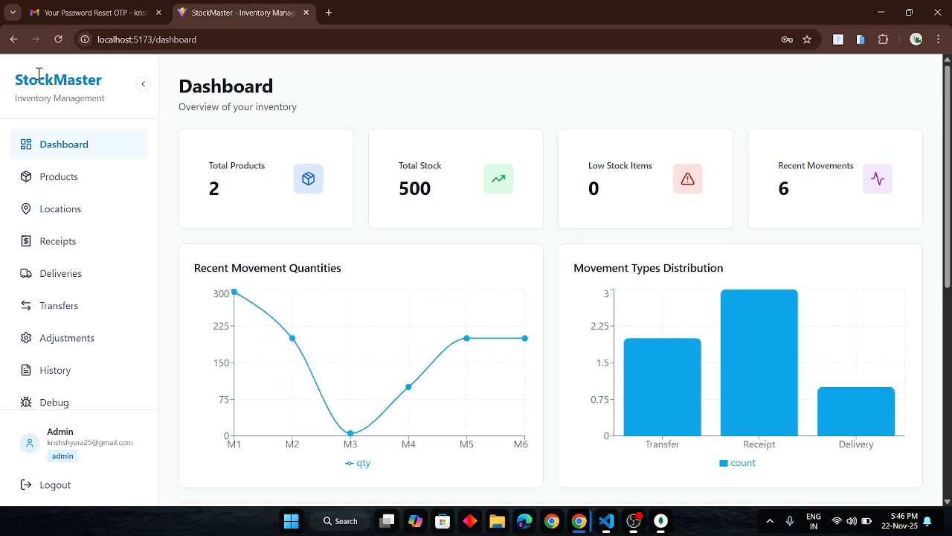
click(57, 39)
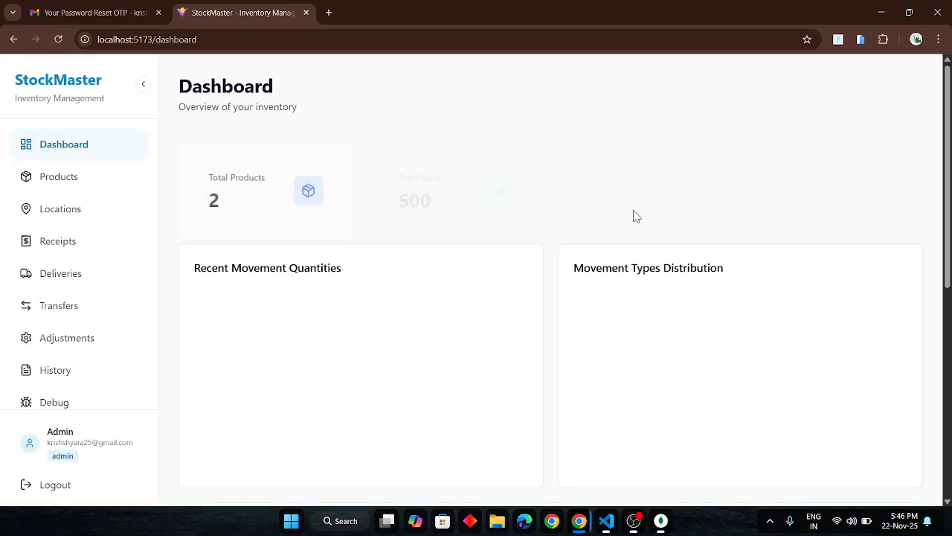
scroll(615, 220, down, 2)
scroll(614, 221, down, 2)
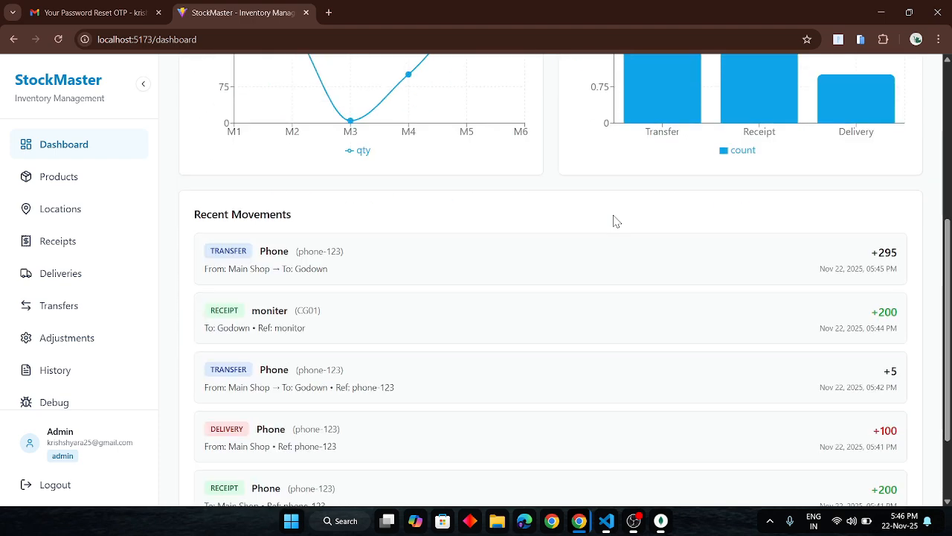
scroll(615, 220, down, 2)
scroll(614, 220, up, 6)
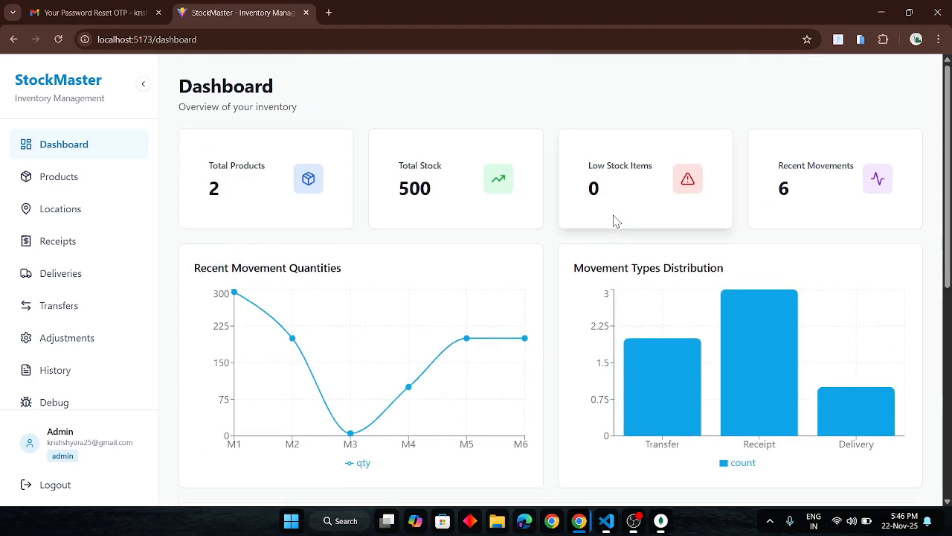
click(59, 180)
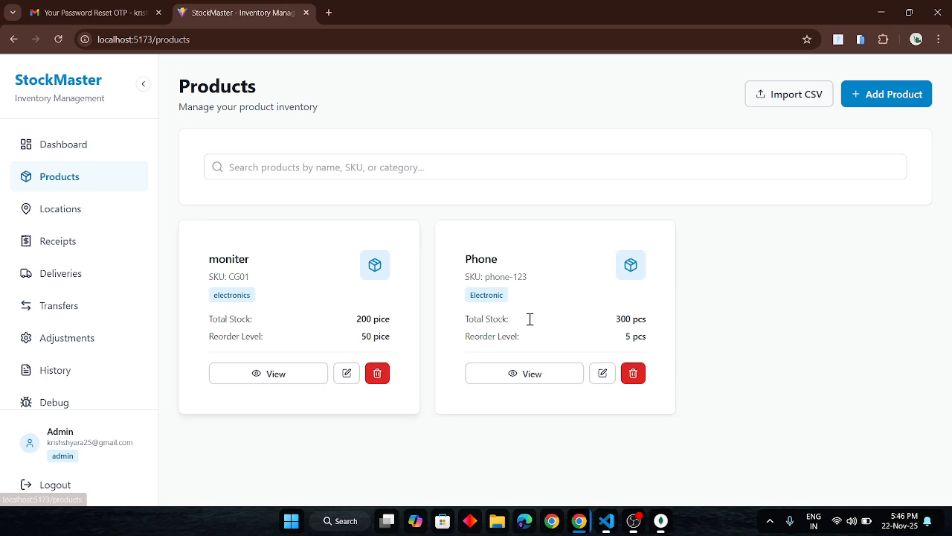
click(560, 377)
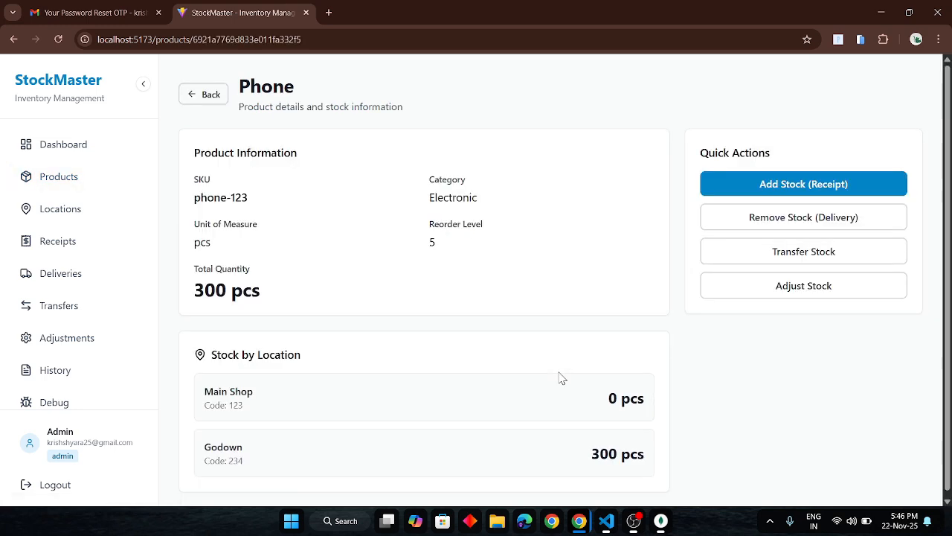
Switch to the incognito staff window, reload the dashboard, and look at the locations and receipt form.
key(alt+Tab)
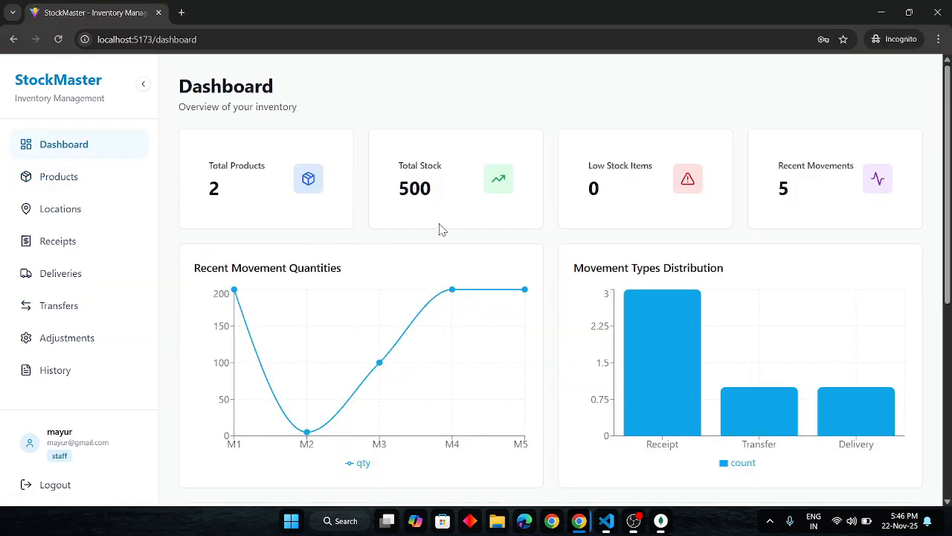
click(60, 40)
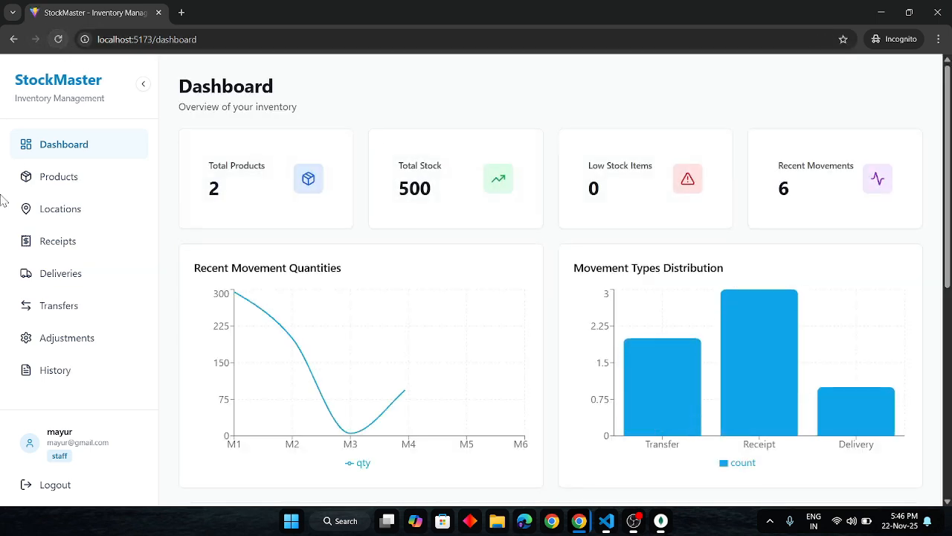
click(80, 213)
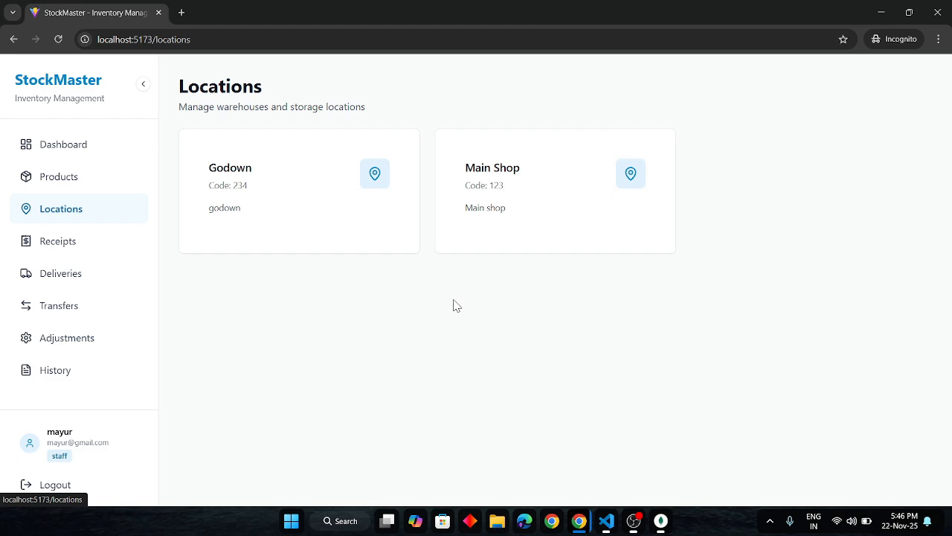
click(83, 244)
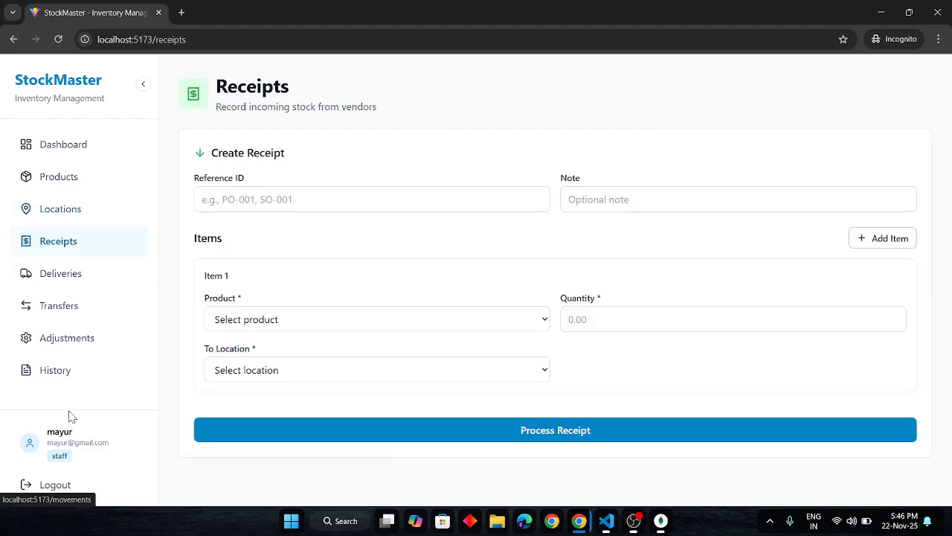
Review the staff account's updated movement history, glance at the transfer form, and go back to the dashboard.
click(79, 385)
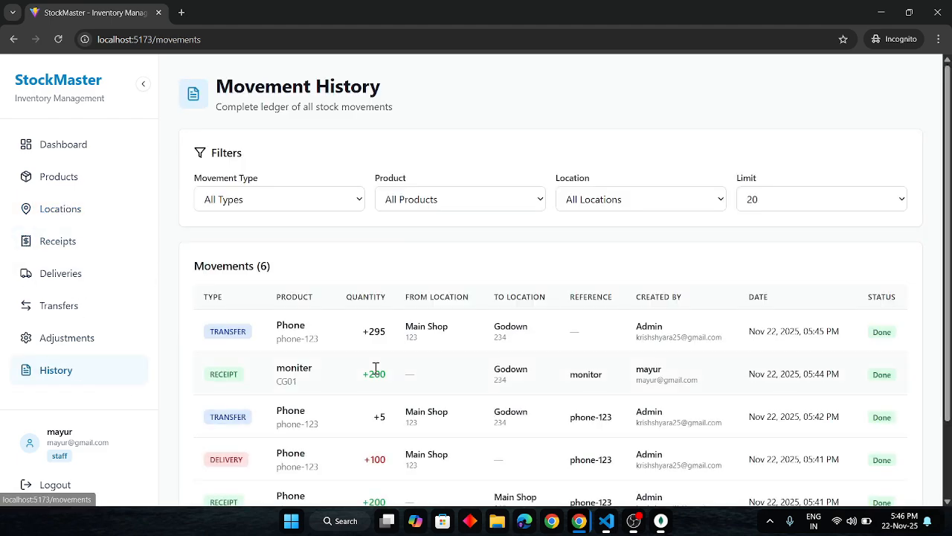
scroll(375, 368, down, 2)
scroll(375, 366, up, 2)
click(84, 305)
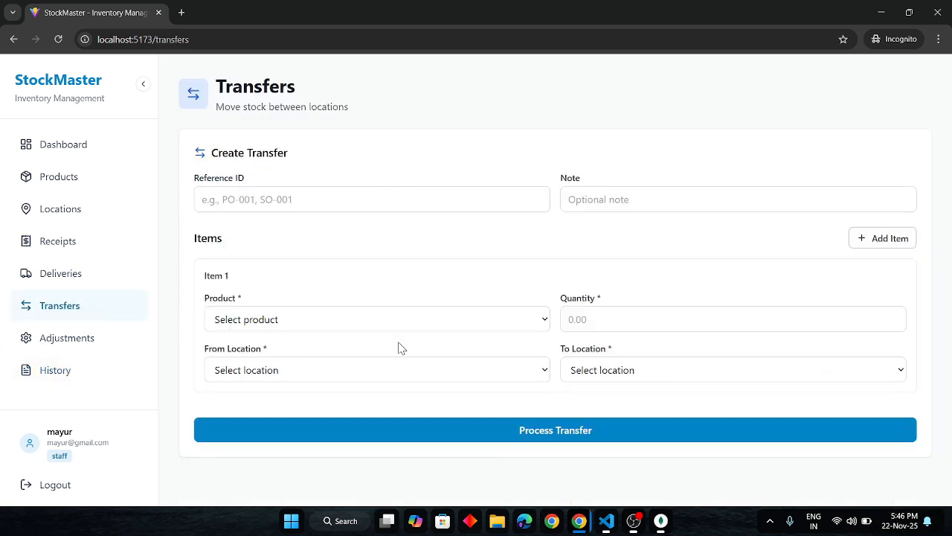
click(58, 149)
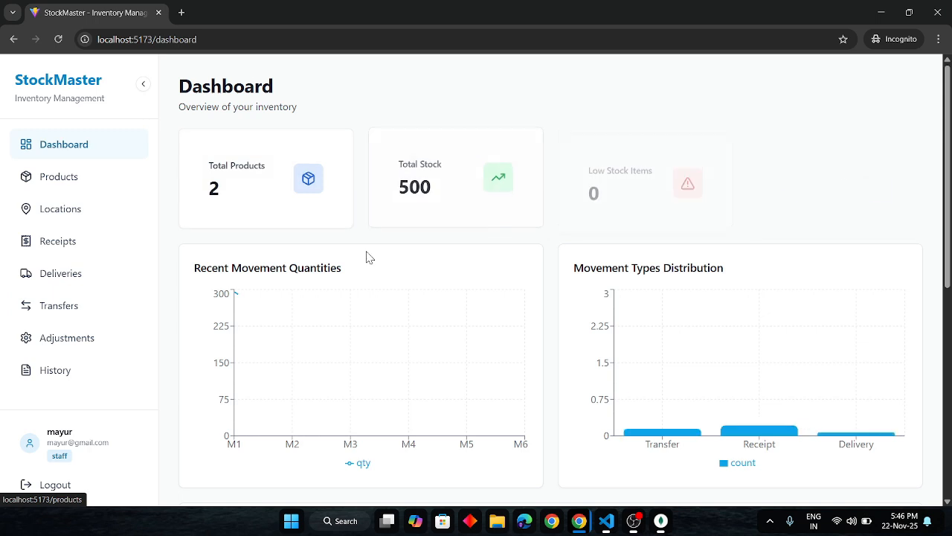